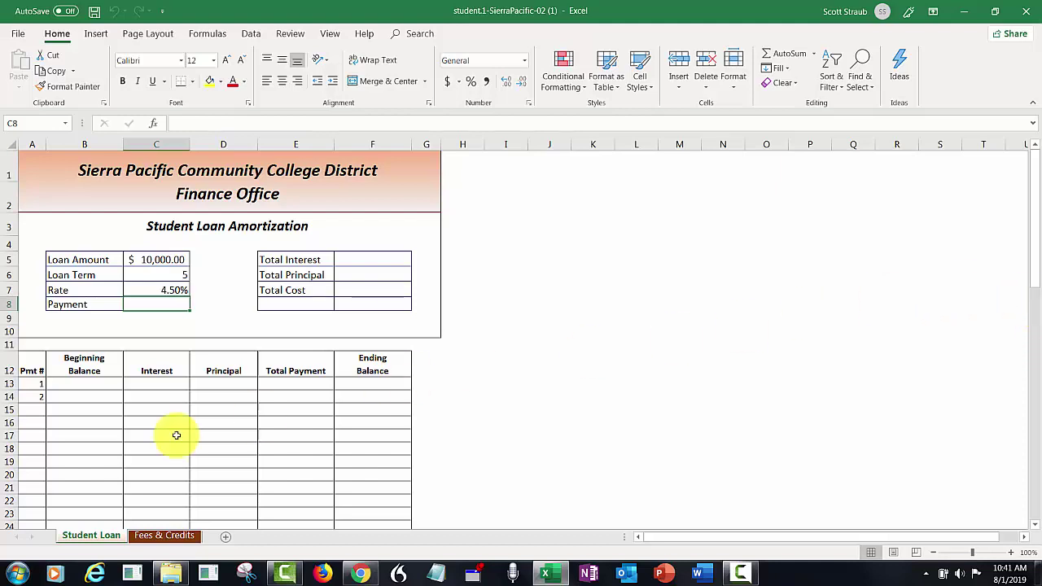
pyautogui.click(163, 535)
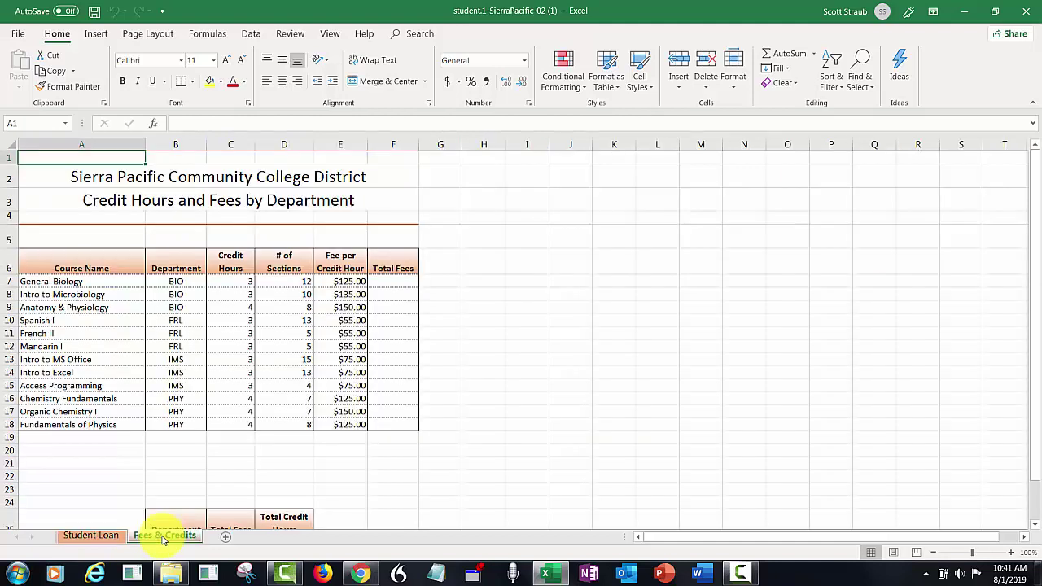
pyautogui.click(92, 535)
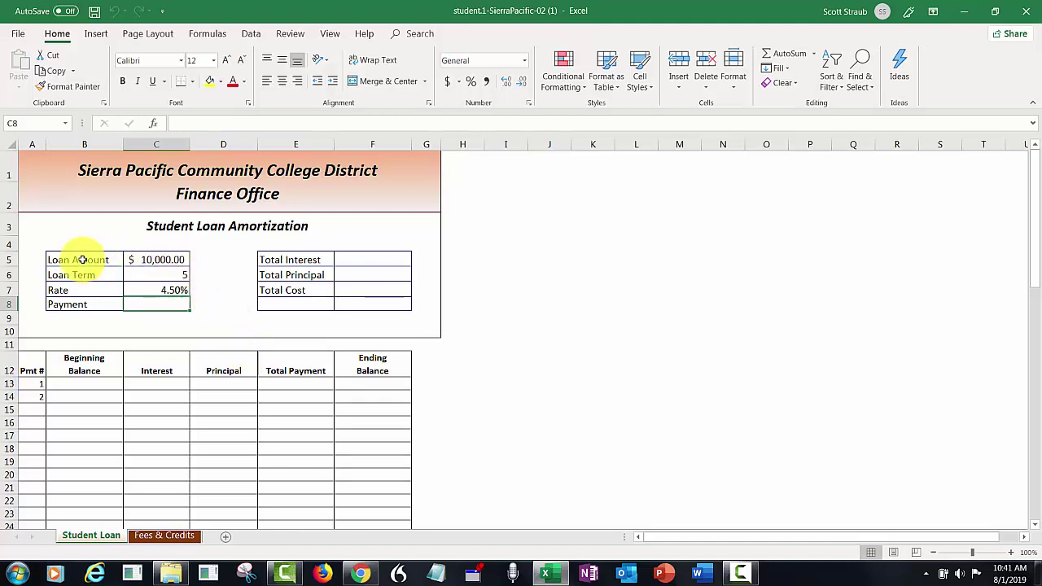
# Step: Create defined names for the loan inputs in B5:C8 from the labels in the left column of the selection
pyautogui.click(83, 259)
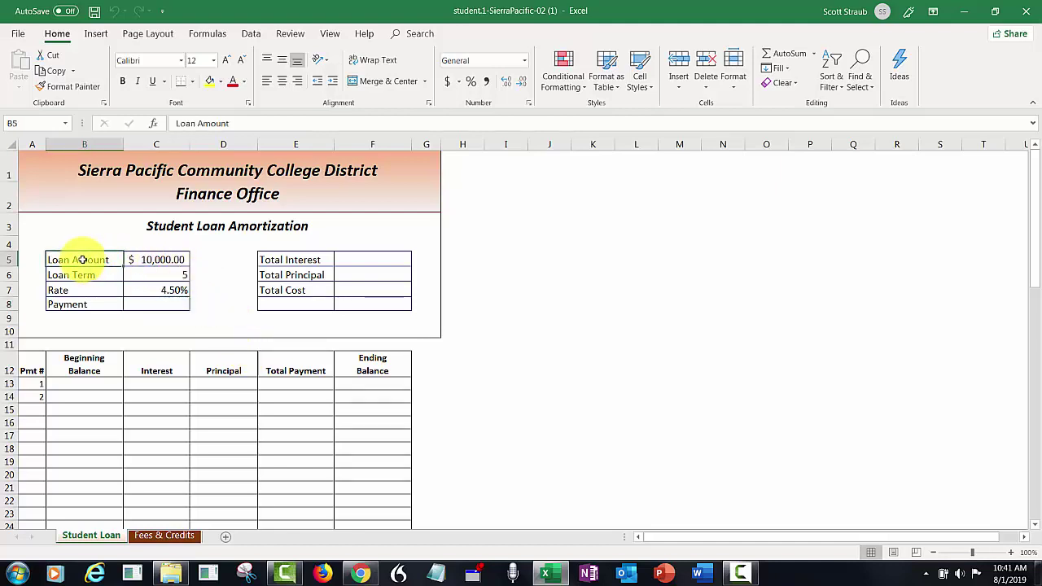
pyautogui.moveTo(83, 260); pyautogui.dragTo(136, 301)
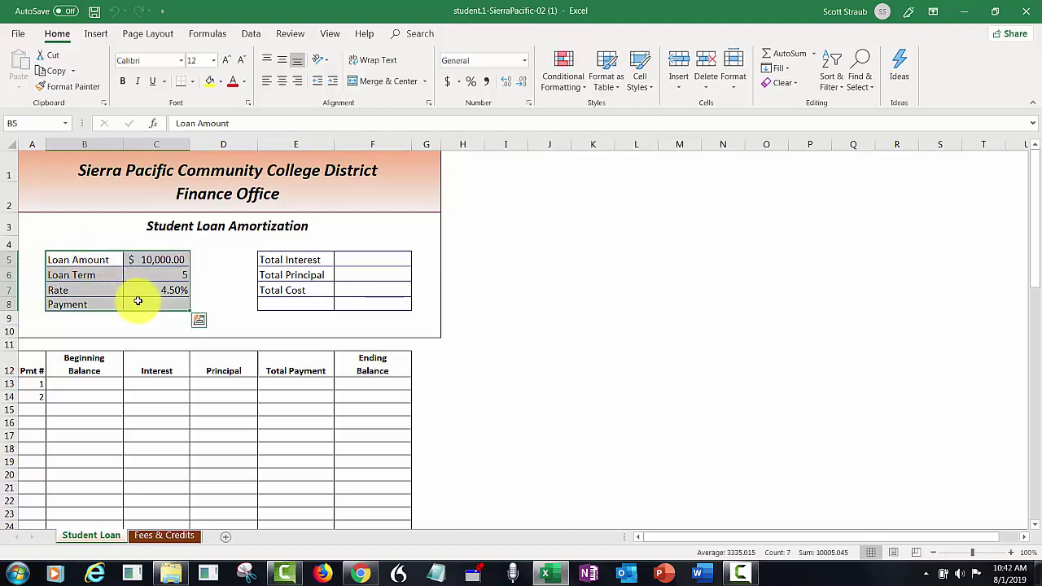
pyautogui.moveTo(972, 553); pyautogui.dragTo(978, 556)
pyautogui.scroll(1, 936, 486)
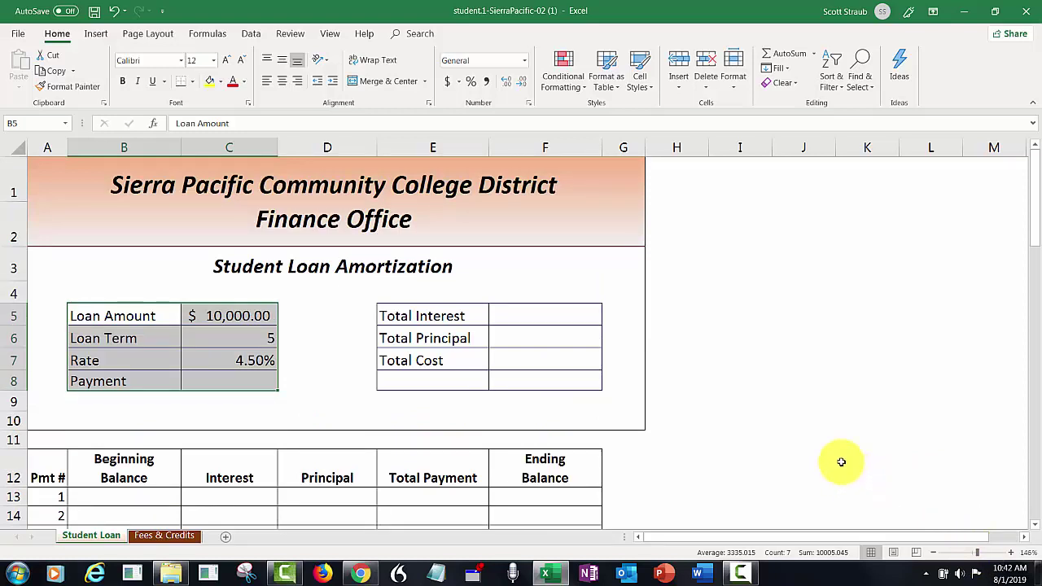
pyautogui.click(208, 35)
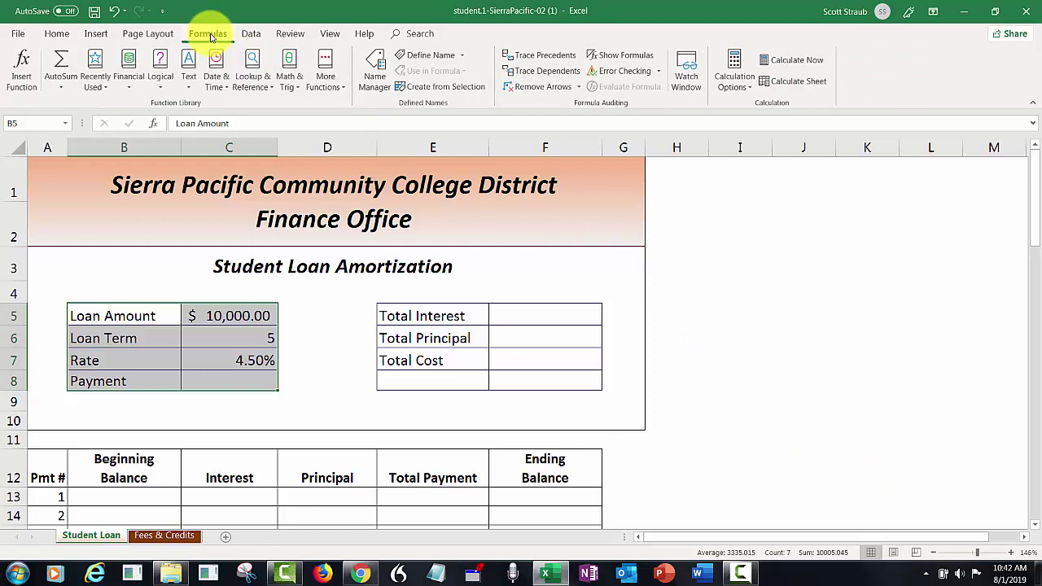
pyautogui.click(441, 88)
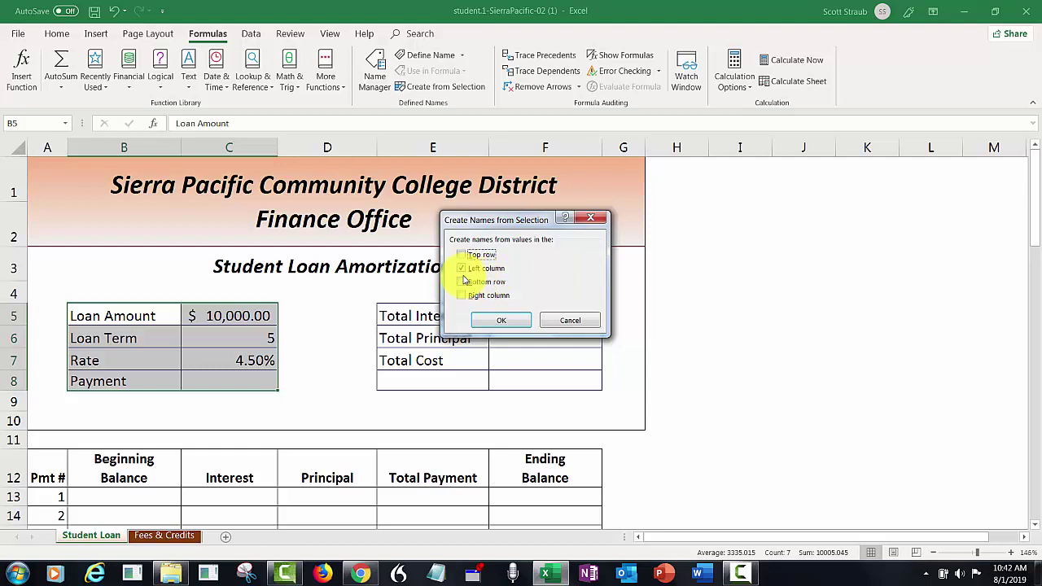
pyautogui.click(491, 322)
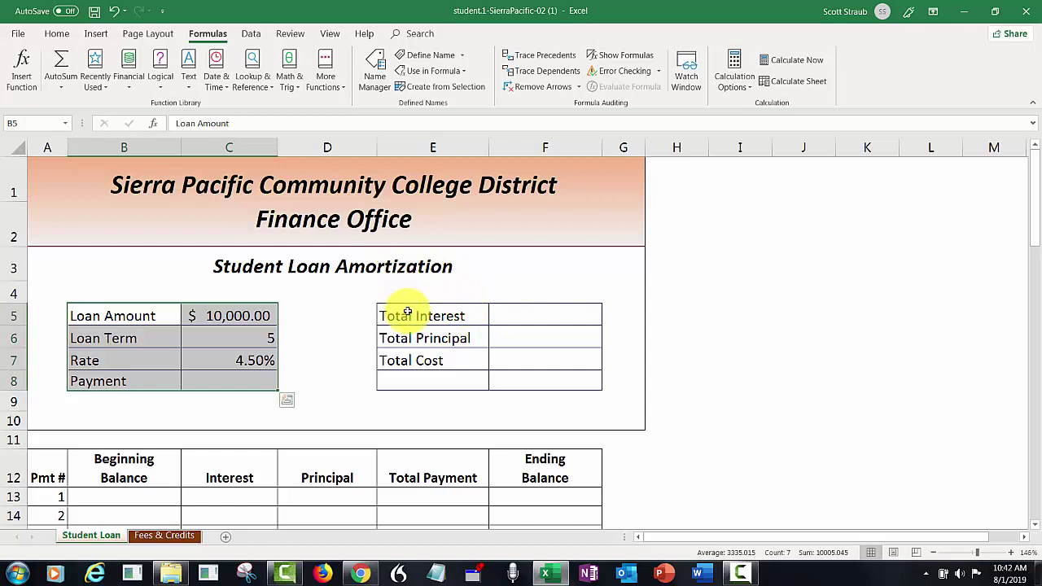
# Step: Create defined names for the totals in E5:F7 from their left-column labels, and check the list in the Name Manager
pyautogui.moveTo(409, 312); pyautogui.dragTo(504, 358)
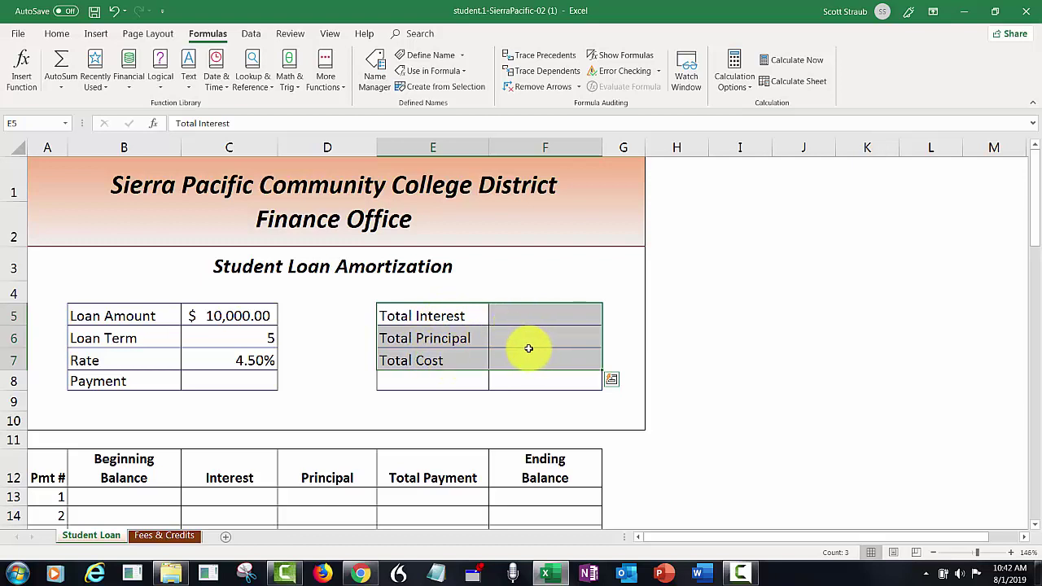
pyautogui.click(441, 87)
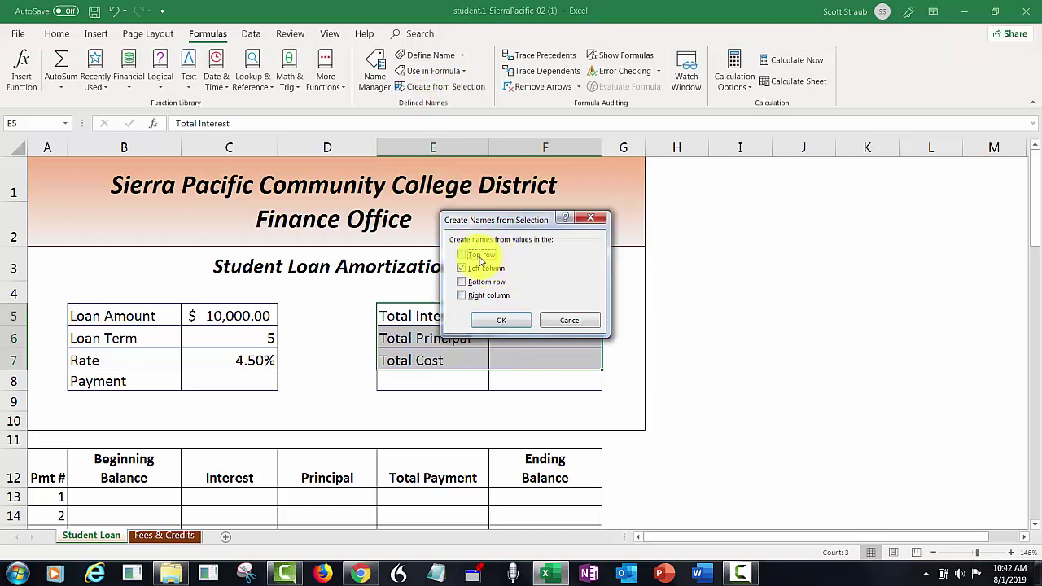
pyautogui.click(504, 322)
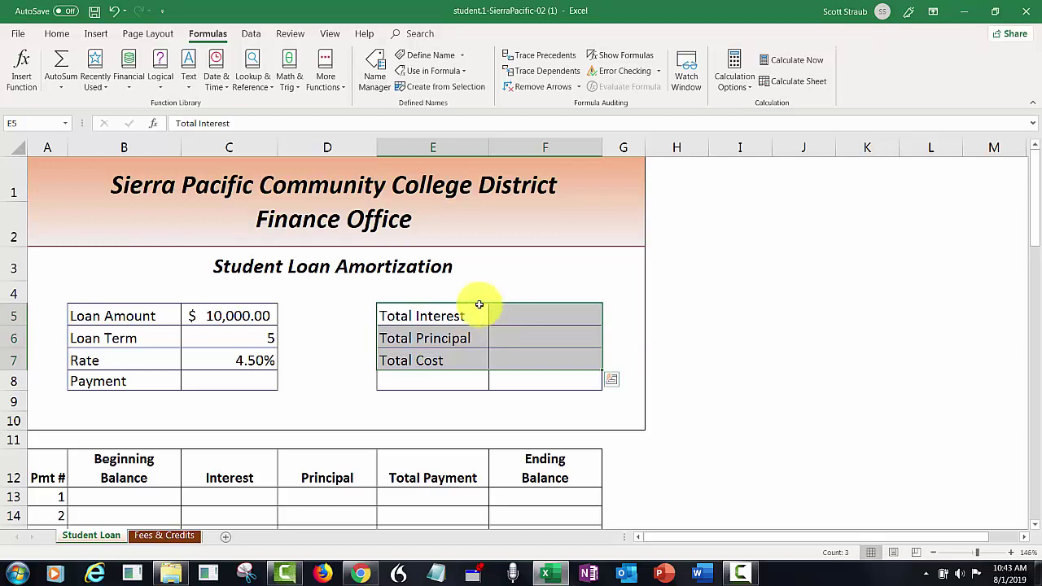
pyautogui.click(370, 83)
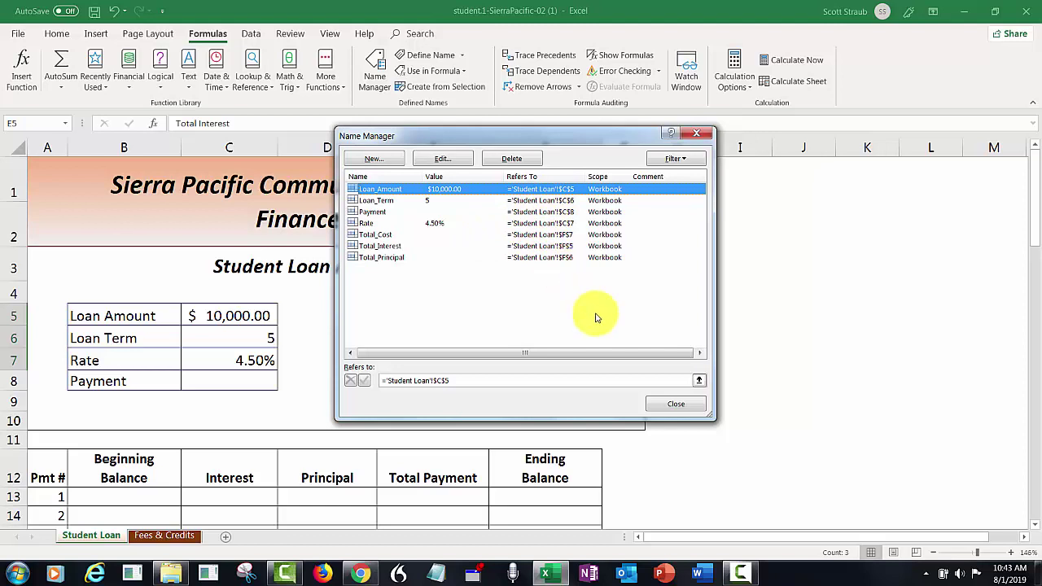
pyautogui.click(659, 403)
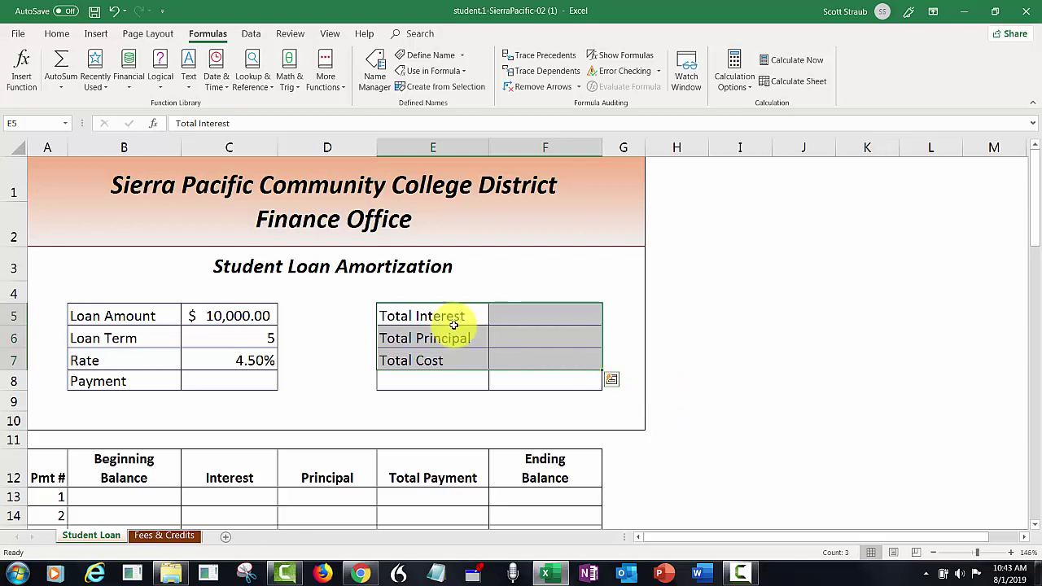
# Step: Start a PMT function in the Payment cell C8 with the Rate argument set to Rate/12
pyautogui.click(210, 385)
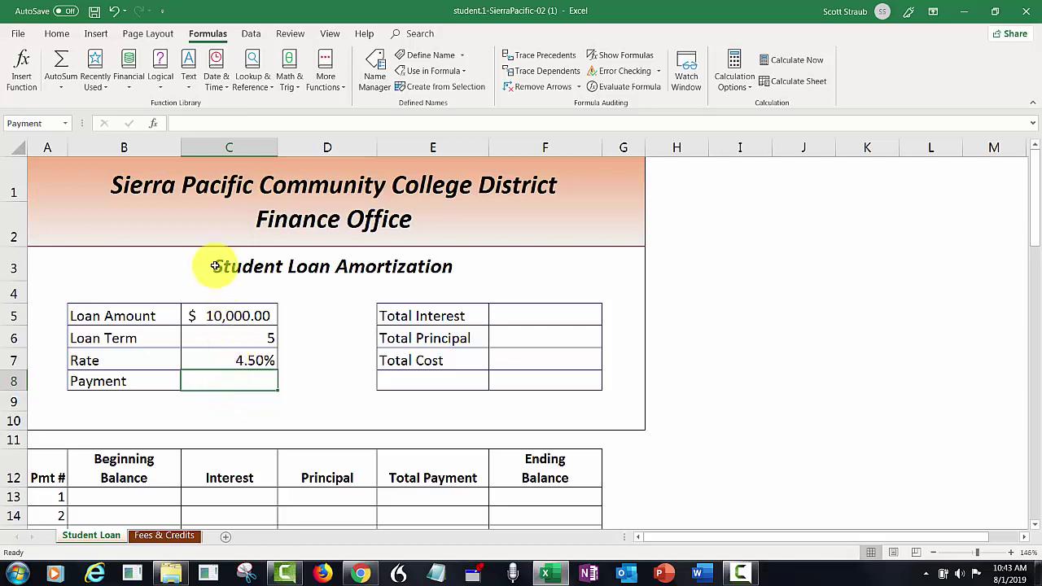
pyautogui.click(128, 65)
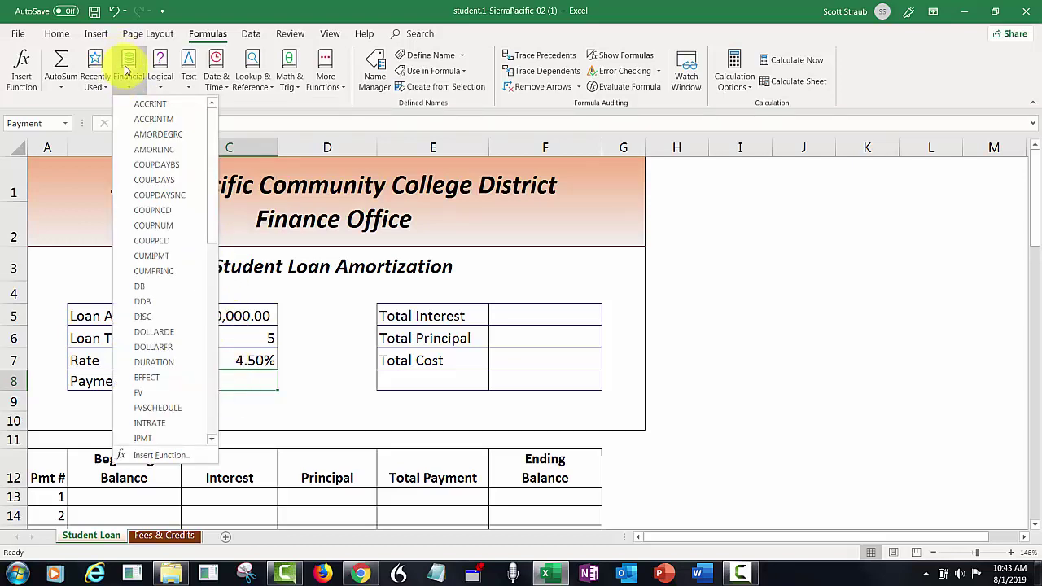
pyautogui.moveTo(213, 162); pyautogui.dragTo(201, 353)
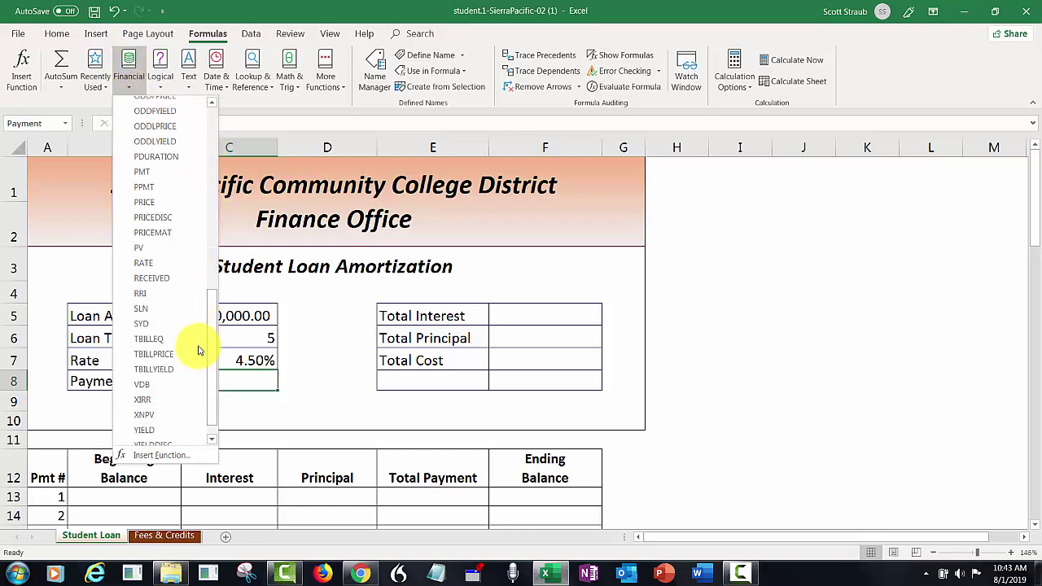
pyautogui.click(155, 172)
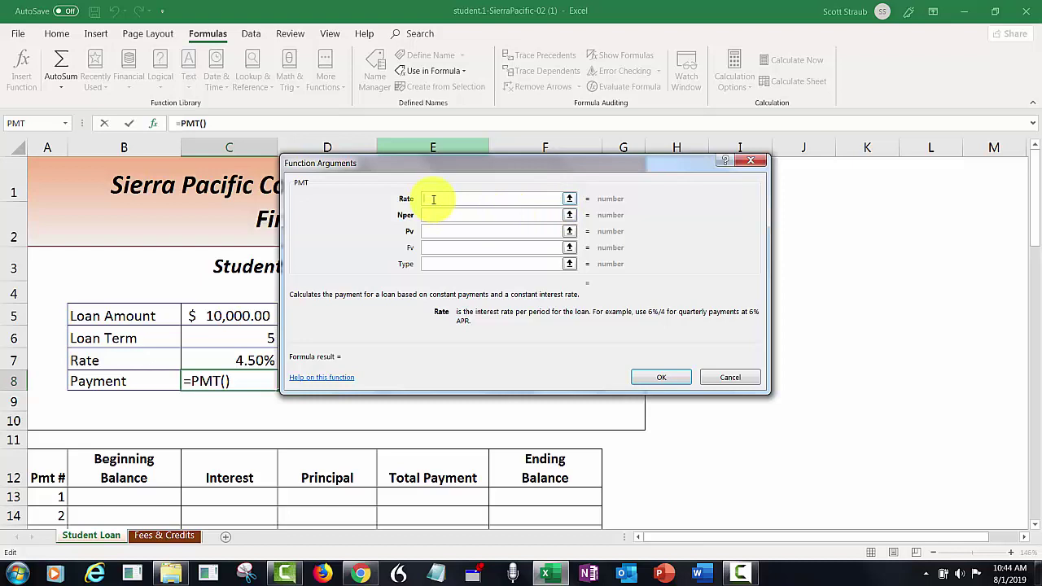
pyautogui.moveTo(400, 158); pyautogui.dragTo(477, 165)
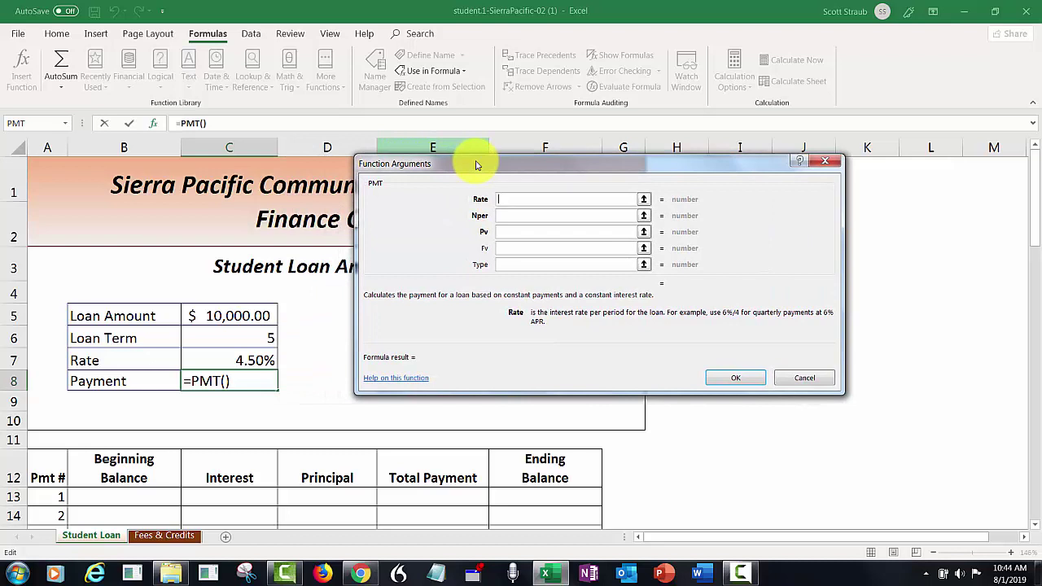
pyautogui.click(228, 360)
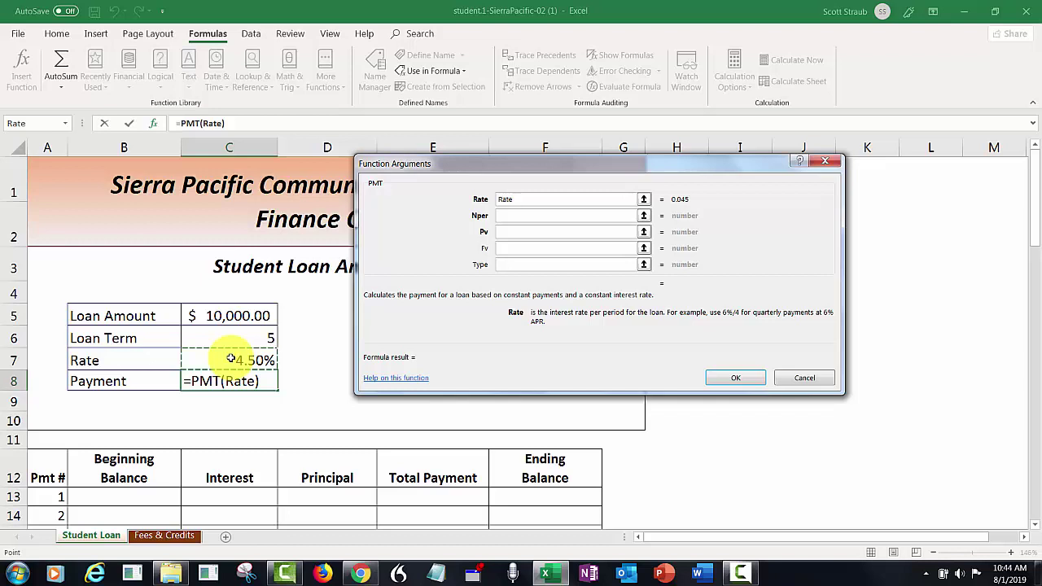
pyautogui.write('/12')
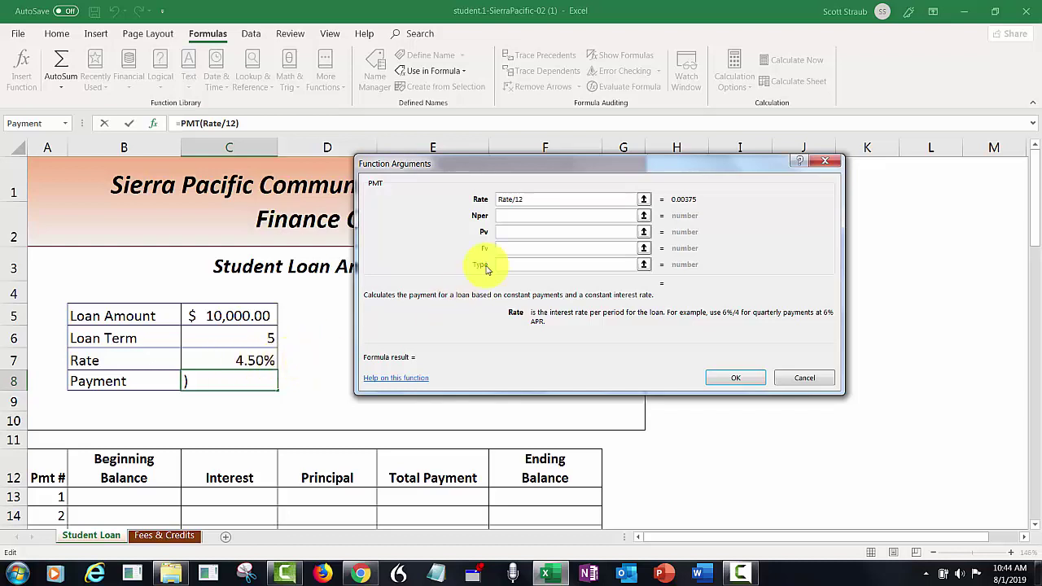
# Step: Set the PMT function's Nper argument to Loan_Term*12
pyautogui.click(505, 216)
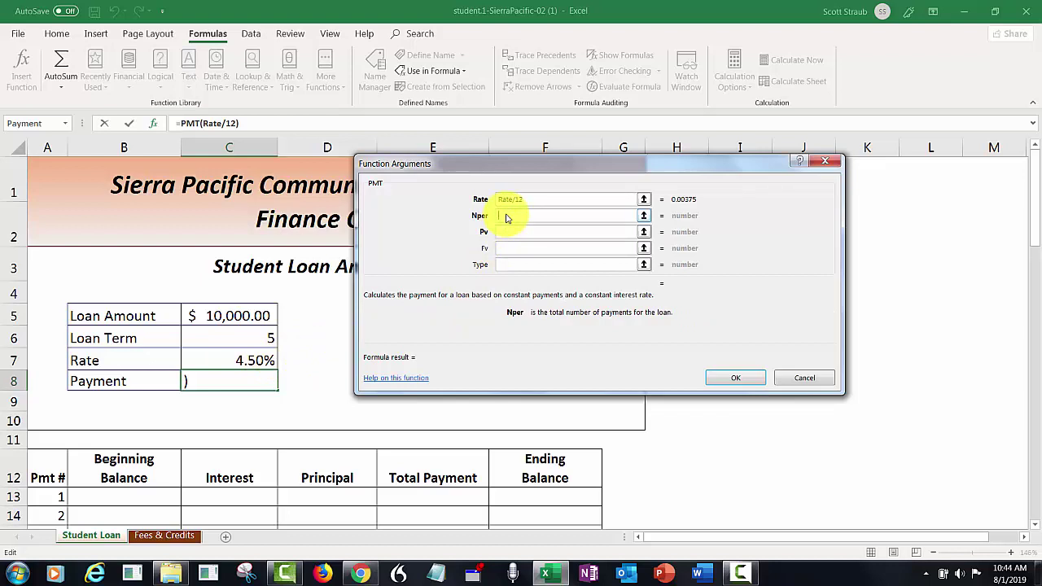
pyautogui.click(235, 338)
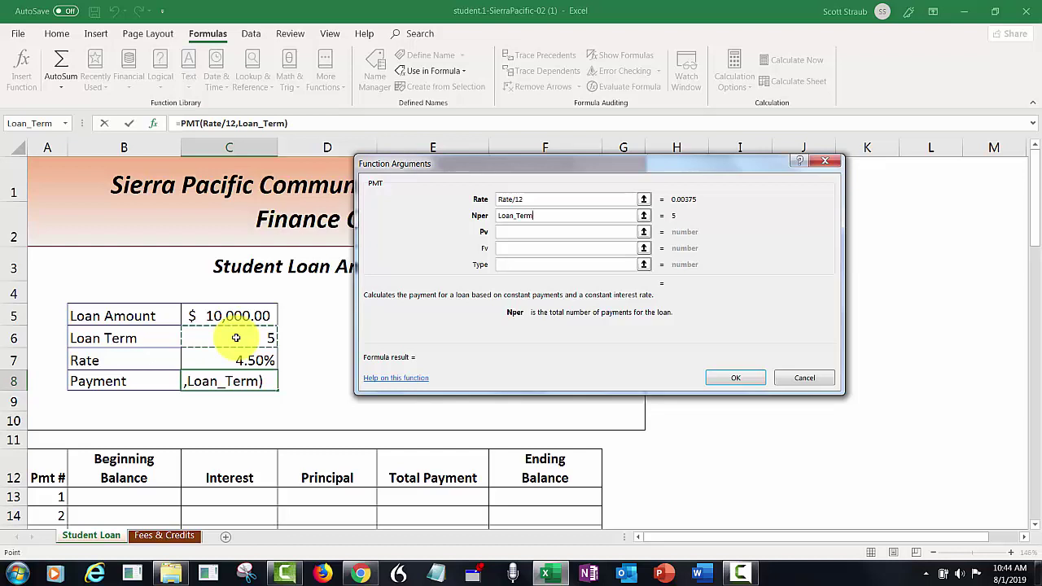
pyautogui.write('*')
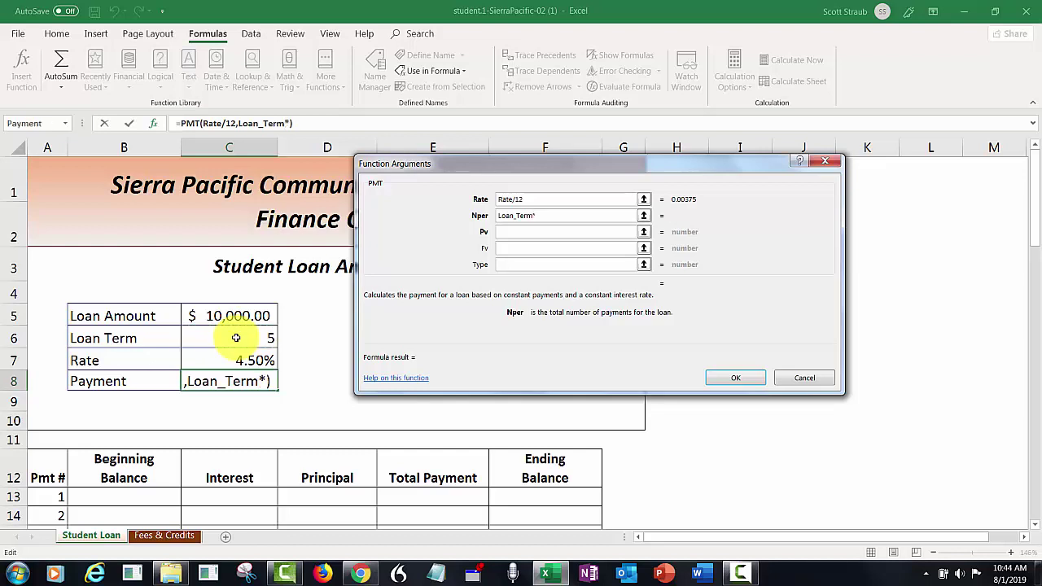
pyautogui.write('12')
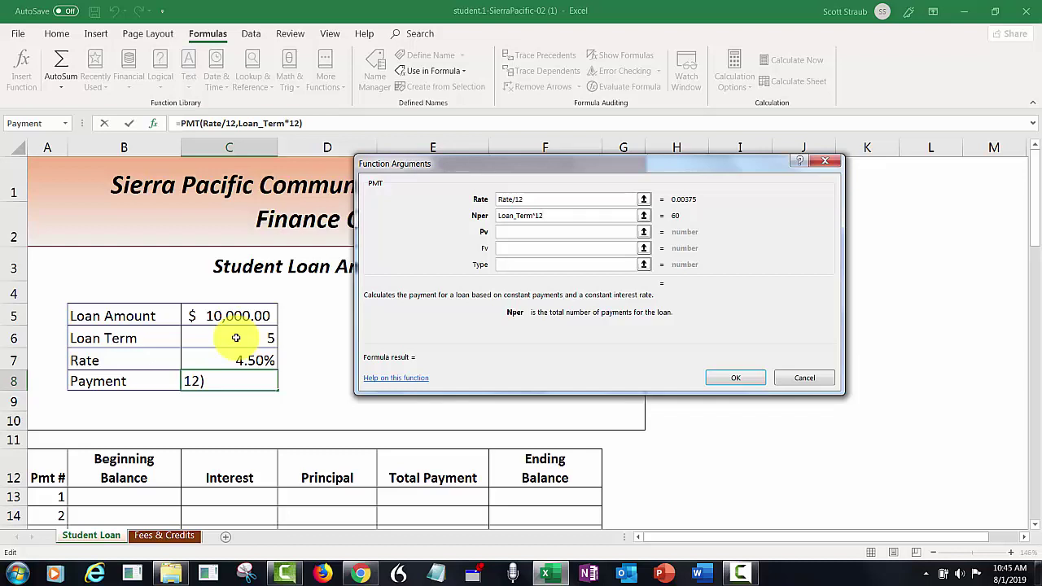
# Step: Set the Pv argument to -Loan_Amount and insert the finished PMT formula in the Payment cell
pyautogui.click(507, 233)
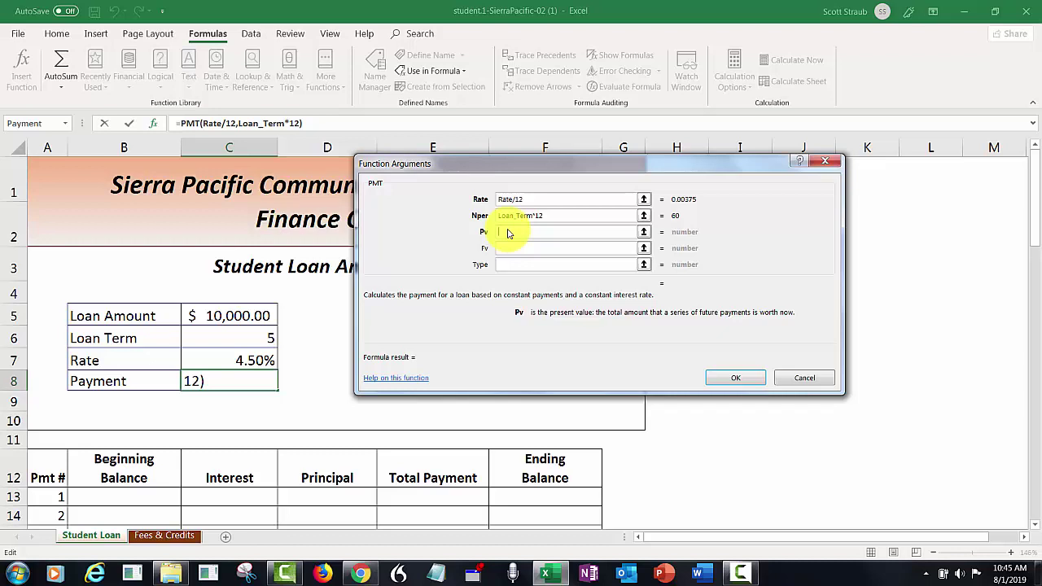
pyautogui.write('-')
pyautogui.click(213, 319)
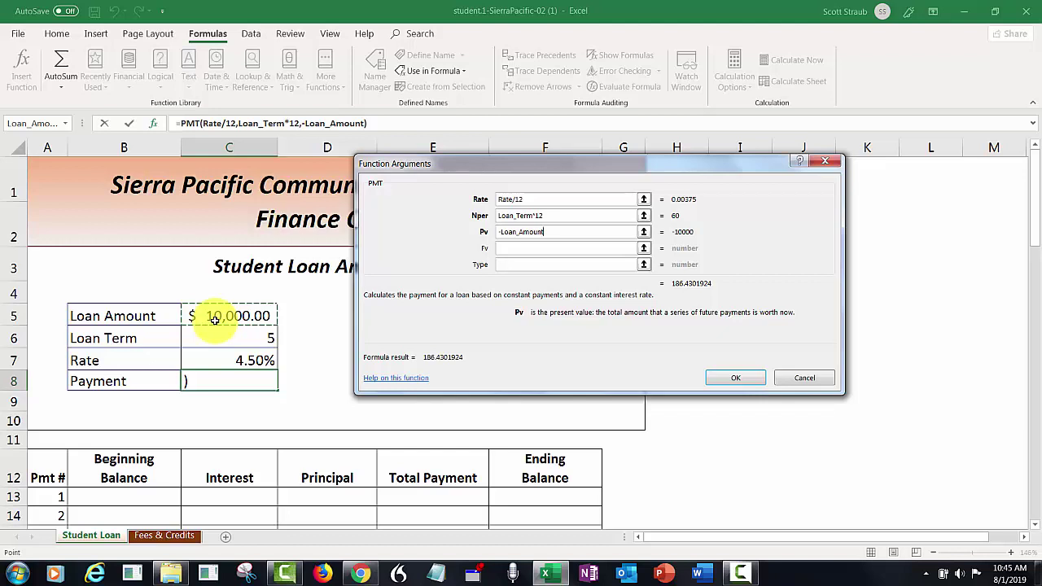
pyautogui.click(573, 232)
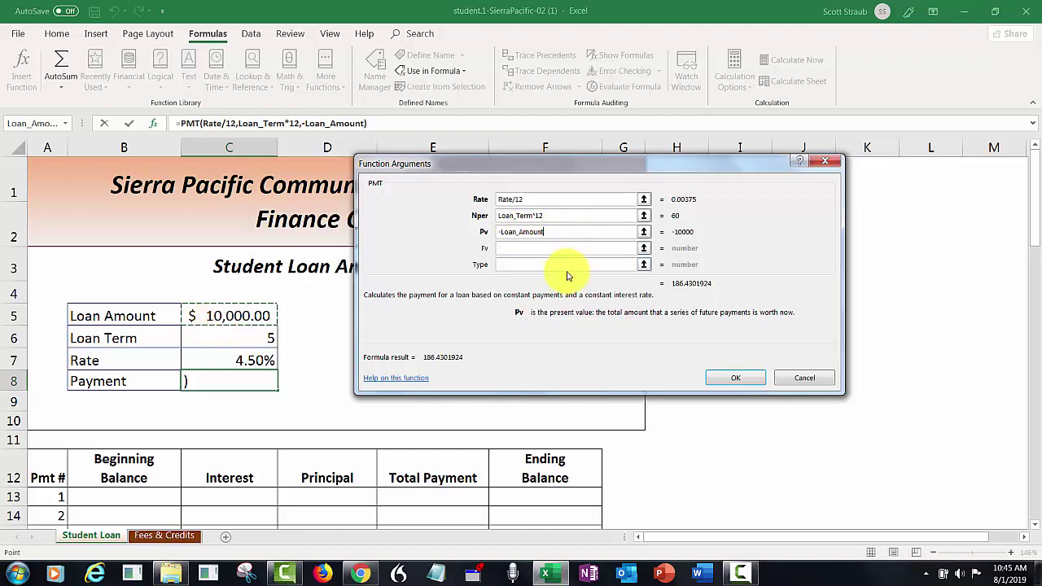
pyautogui.click(724, 378)
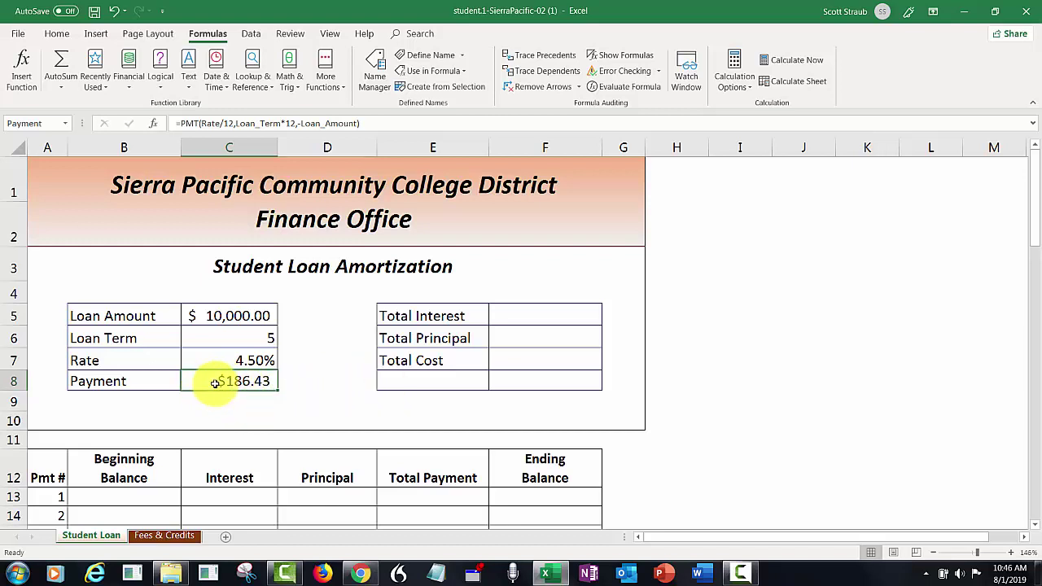
# Step: Apply the Accounting number format to the Payment amount in C8
pyautogui.click(395, 383)
pyautogui.click(235, 382)
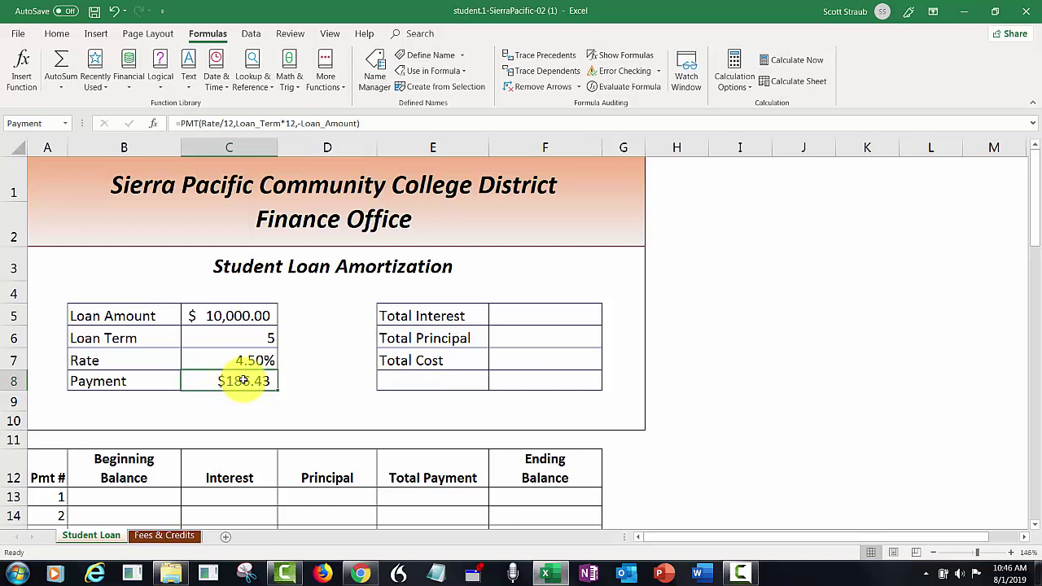
pyautogui.click(59, 38)
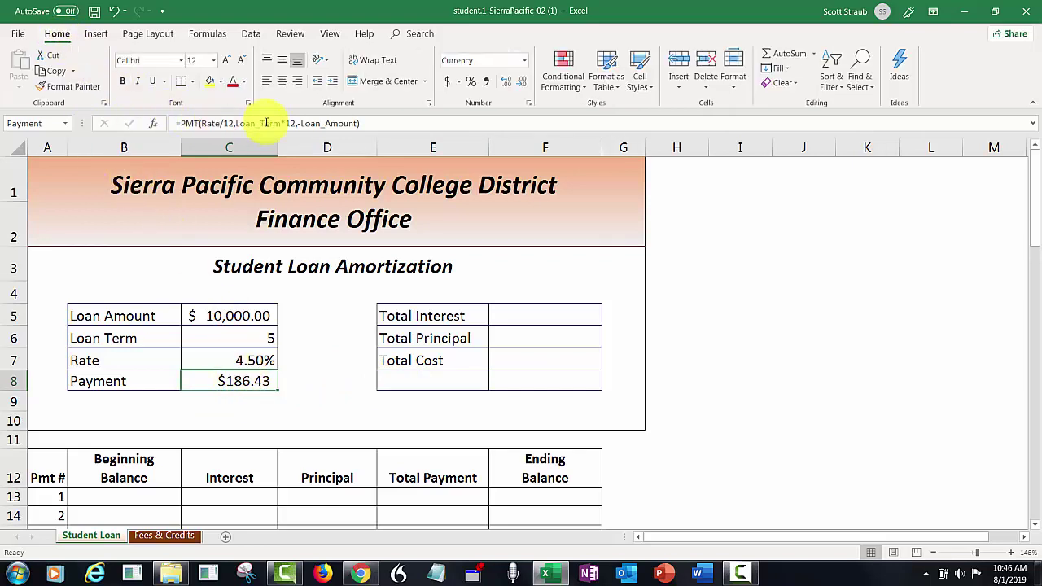
pyautogui.click(448, 82)
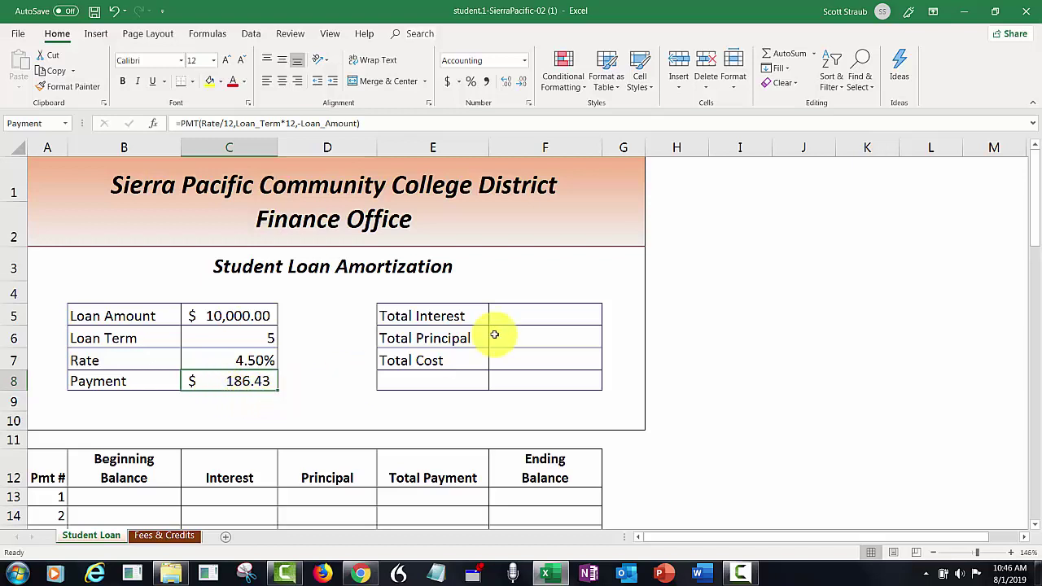
# Step: Enter the formula =Payment*Loan_Term*12-Loan_Amount in the Total Interest cell F5
pyautogui.click(548, 313)
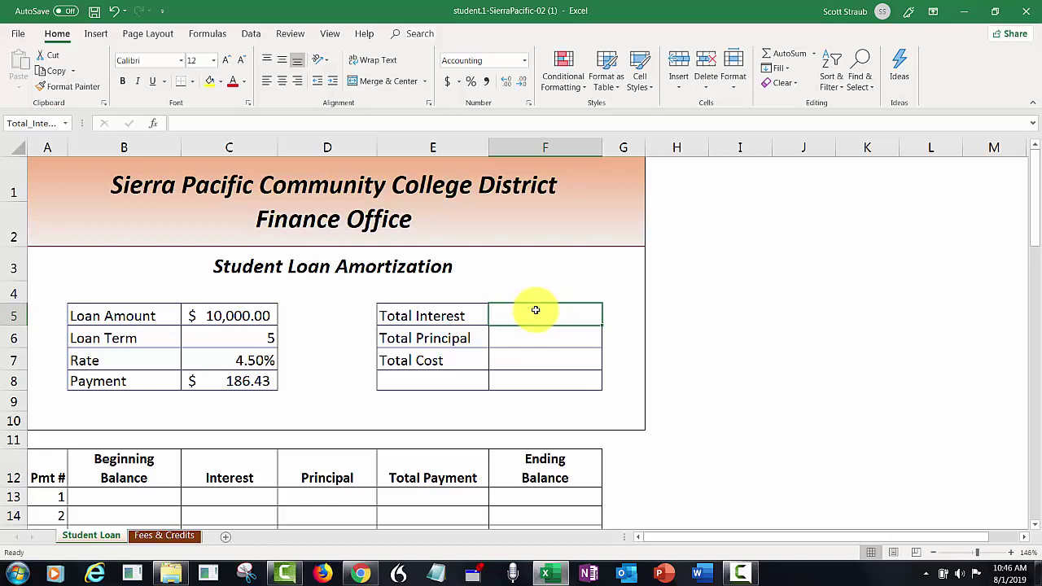
pyautogui.write('=')
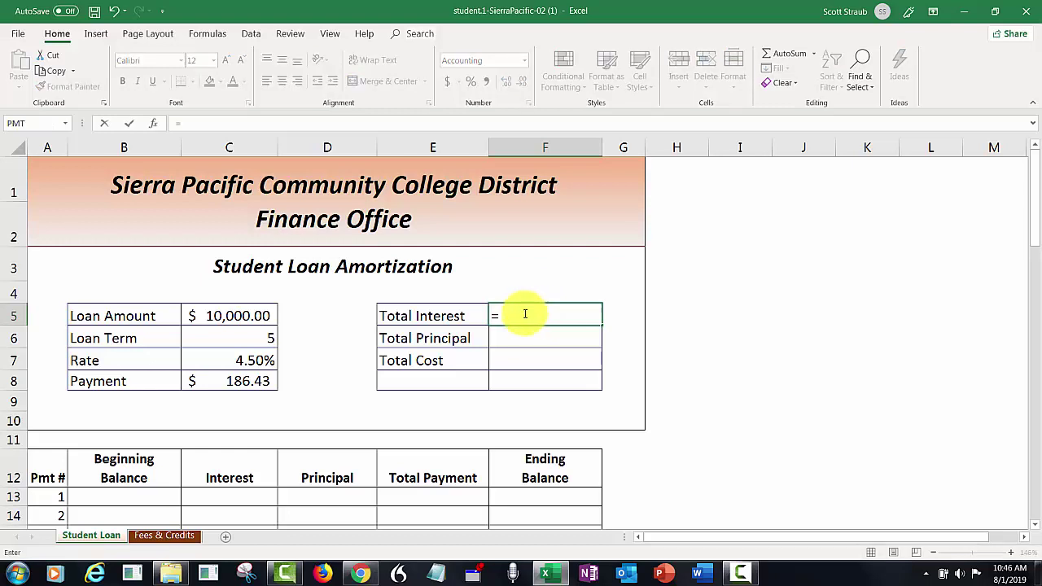
pyautogui.click(244, 381)
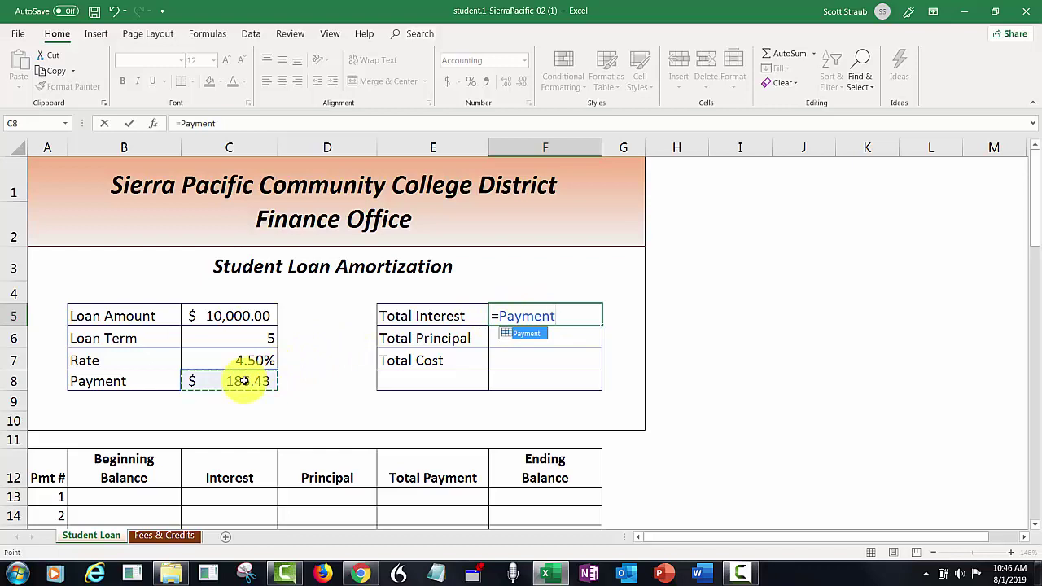
pyautogui.write('*')
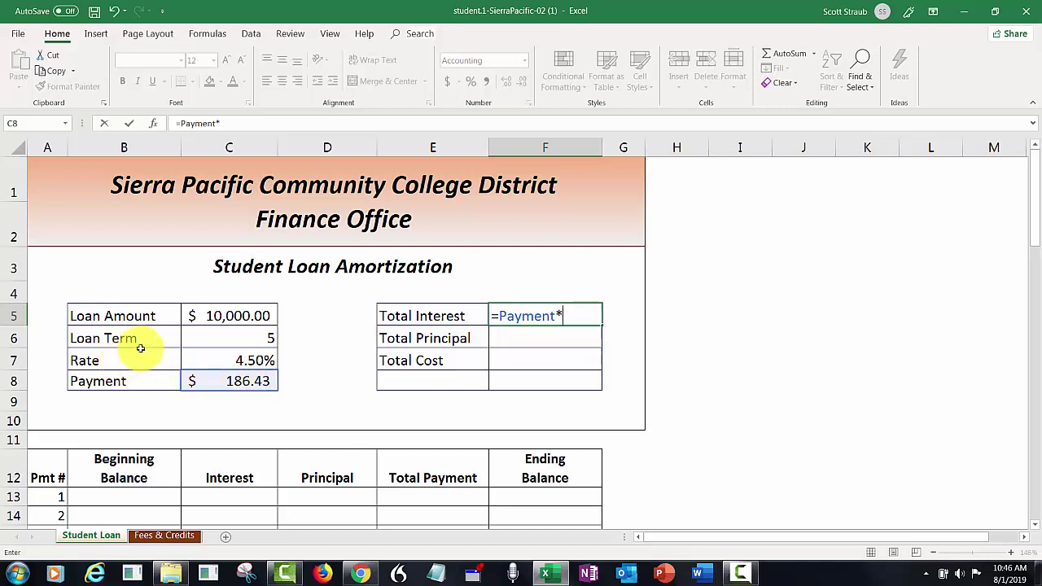
pyautogui.click(199, 342)
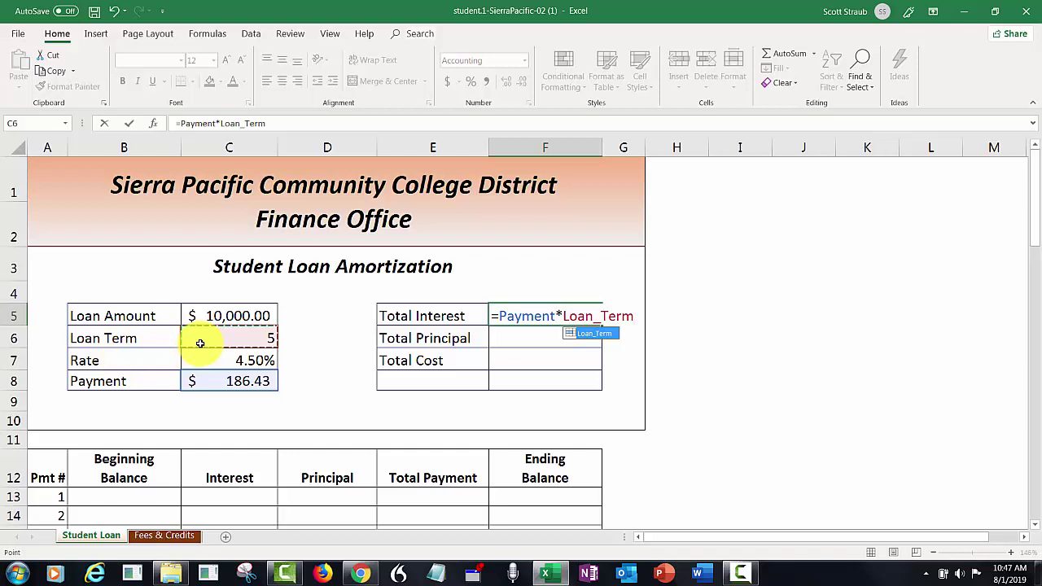
pyautogui.write('*12-')
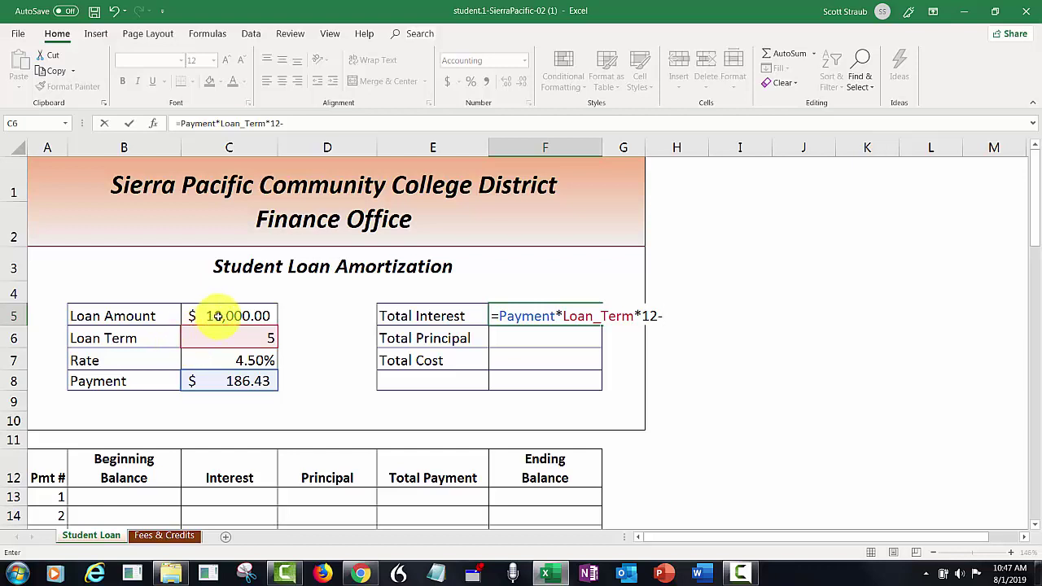
pyautogui.click(219, 316)
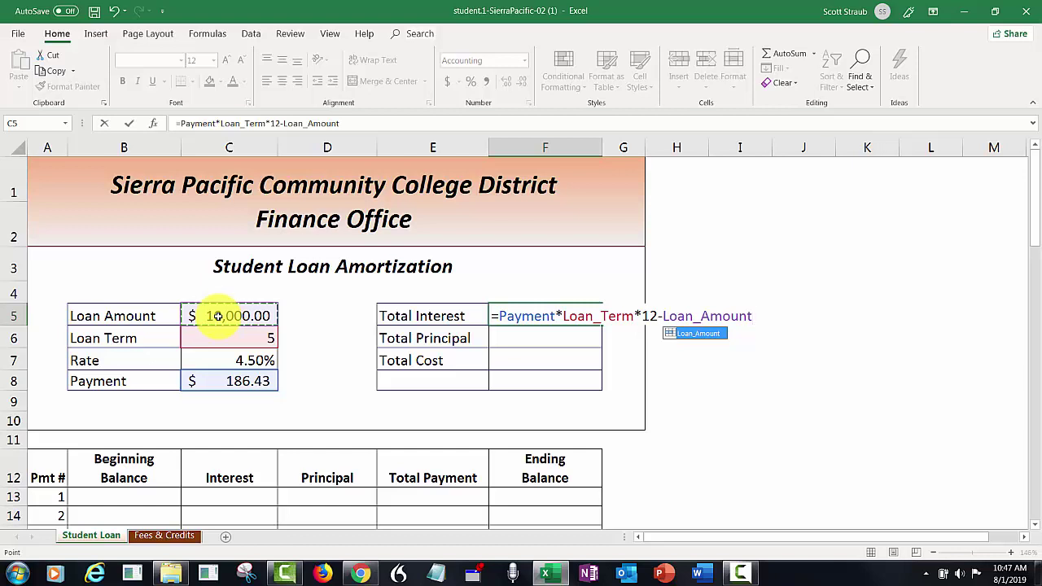
pyautogui.press('Return')
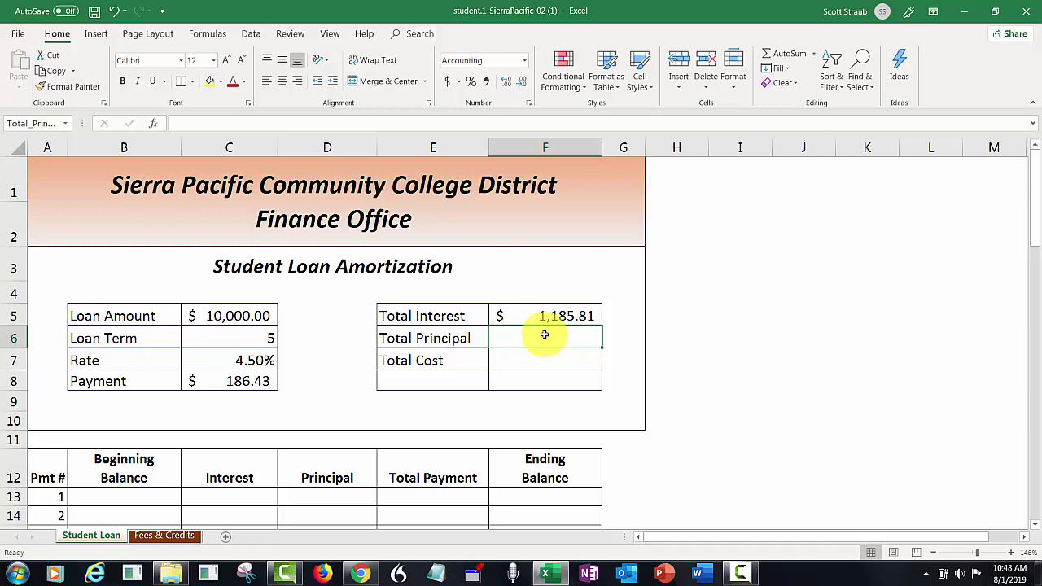
# Step: Enter the formula =Payment*Loan_Term*12-Total_Interest in the Total Principal cell F6
pyautogui.write('=')
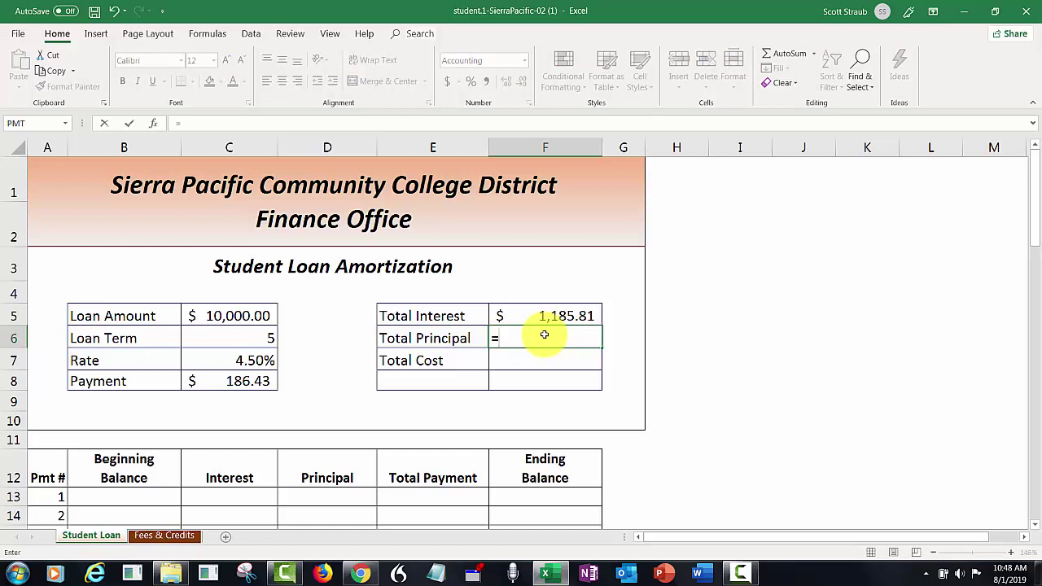
pyautogui.click(241, 381)
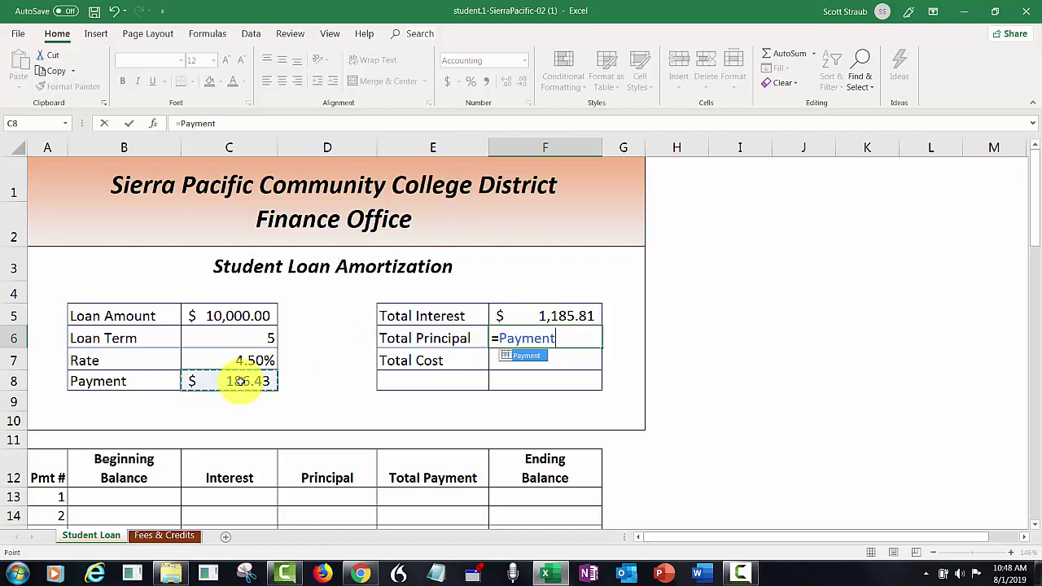
pyautogui.write('*')
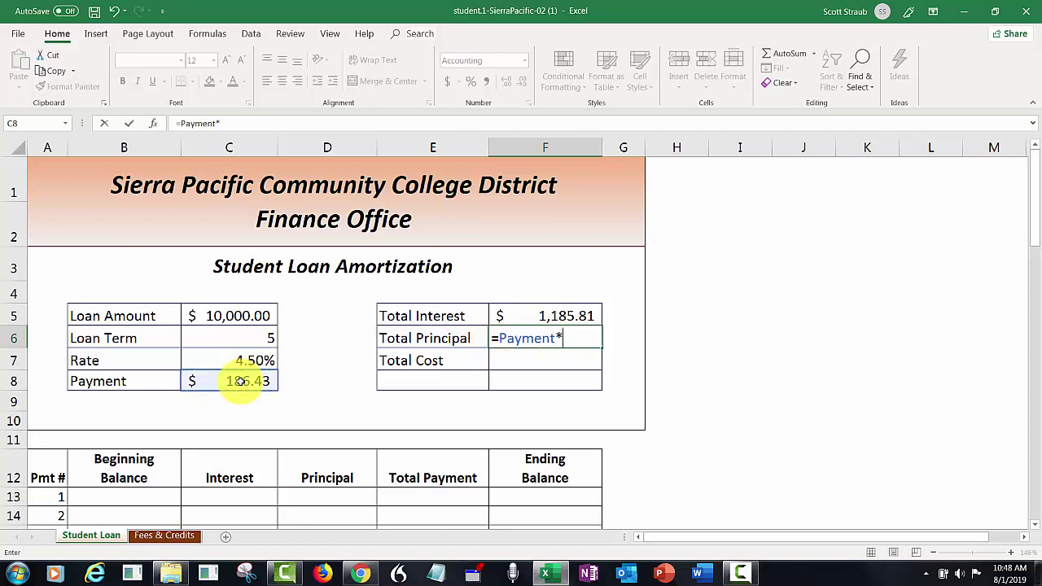
pyautogui.click(227, 337)
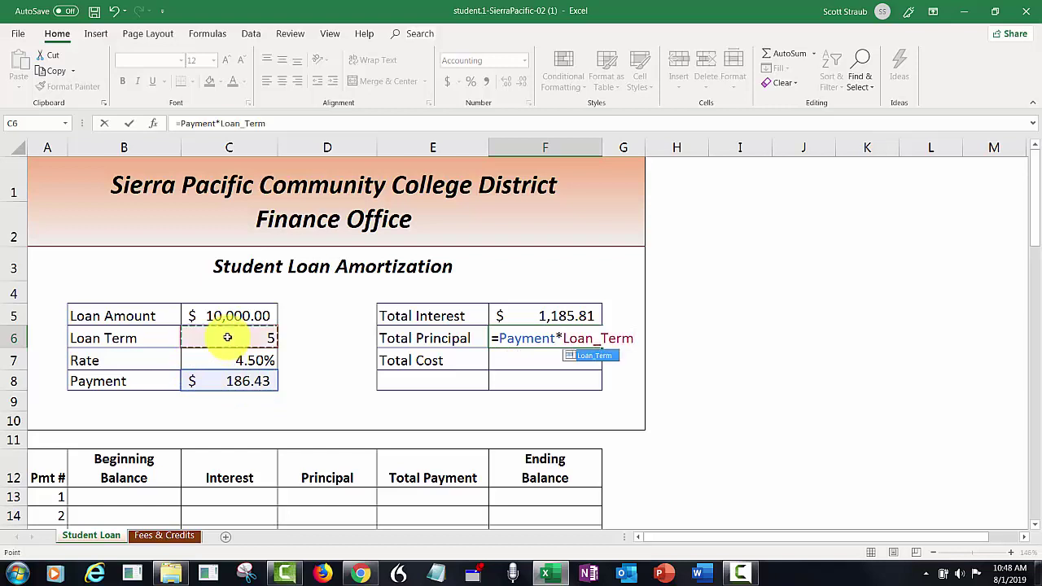
pyautogui.write('*')
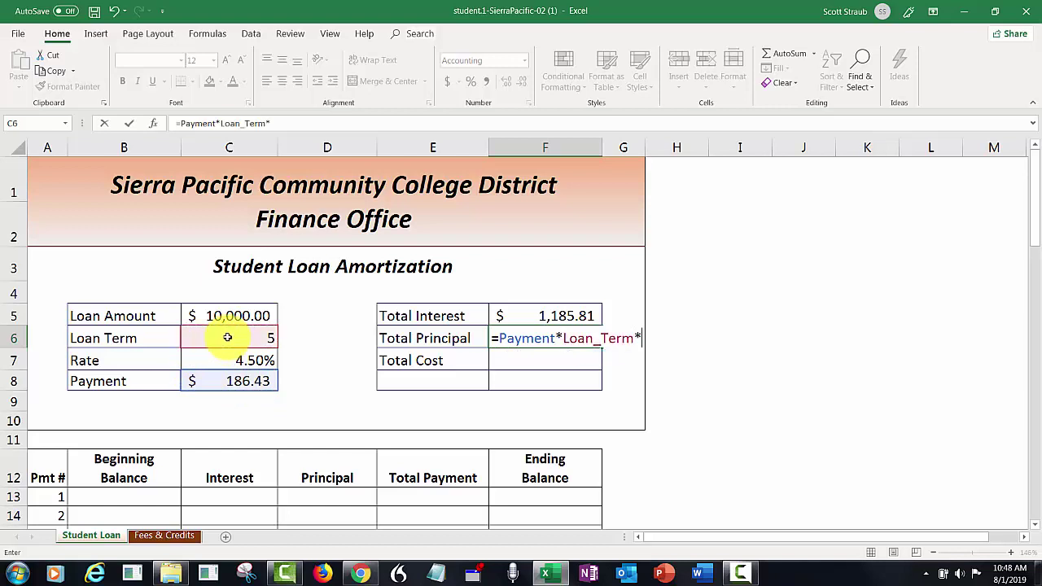
pyautogui.write('12-')
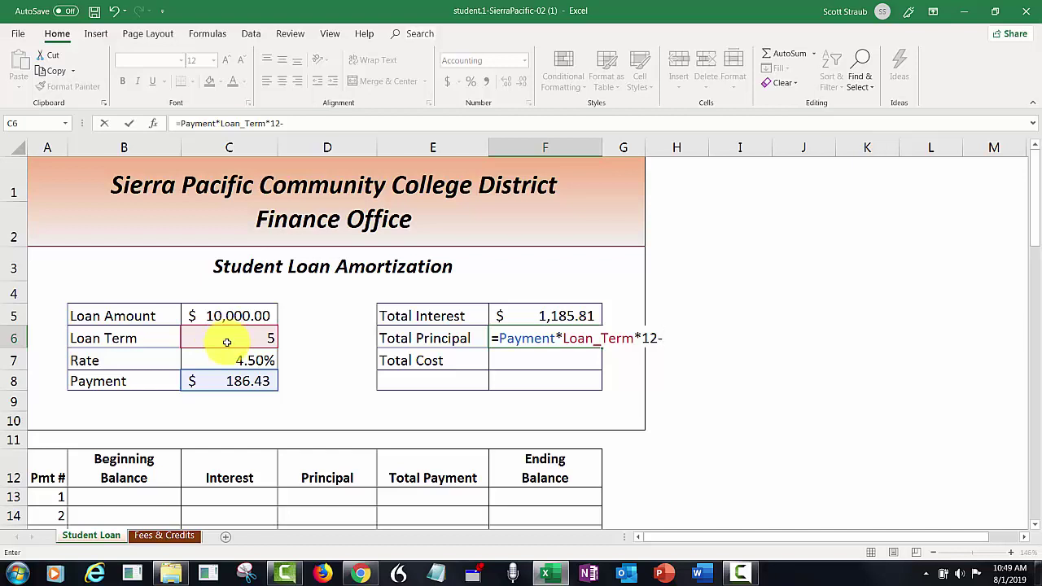
pyautogui.click(544, 316)
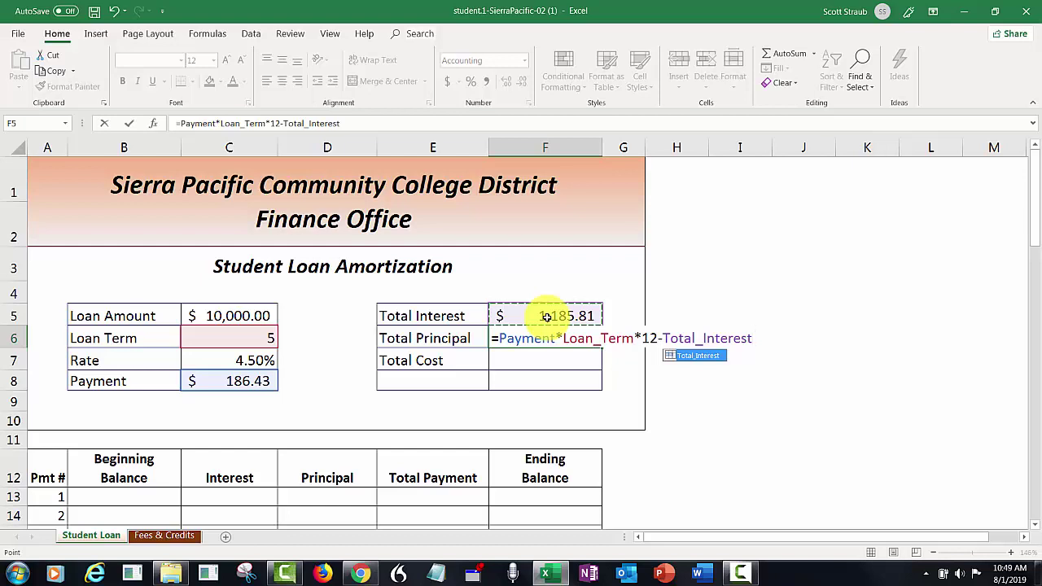
pyautogui.press('Return')
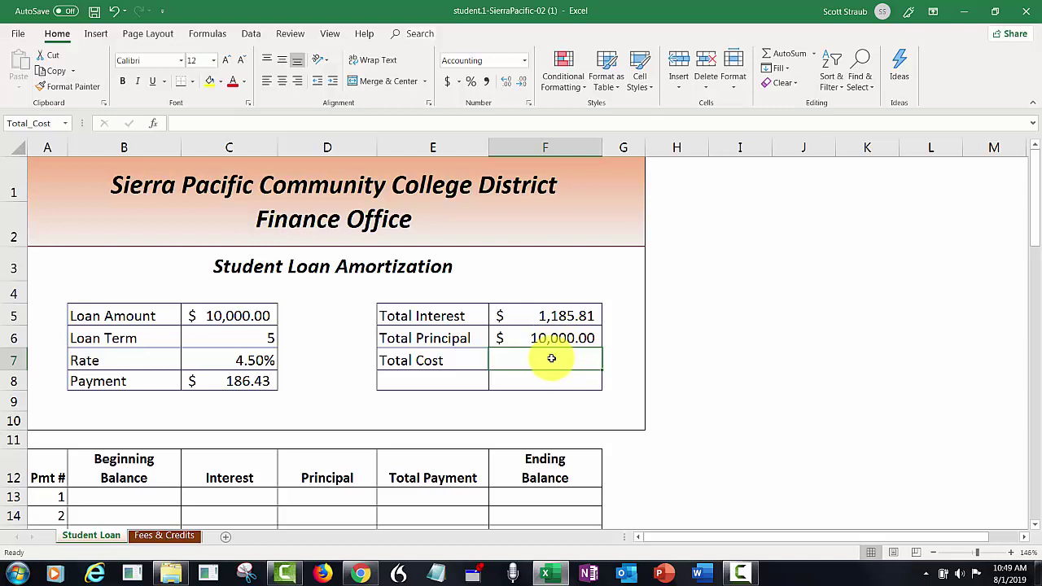
# Step: Enter the formula =Total_Interest+Total_Principal in the Total Cost cell F7
pyautogui.write('=')
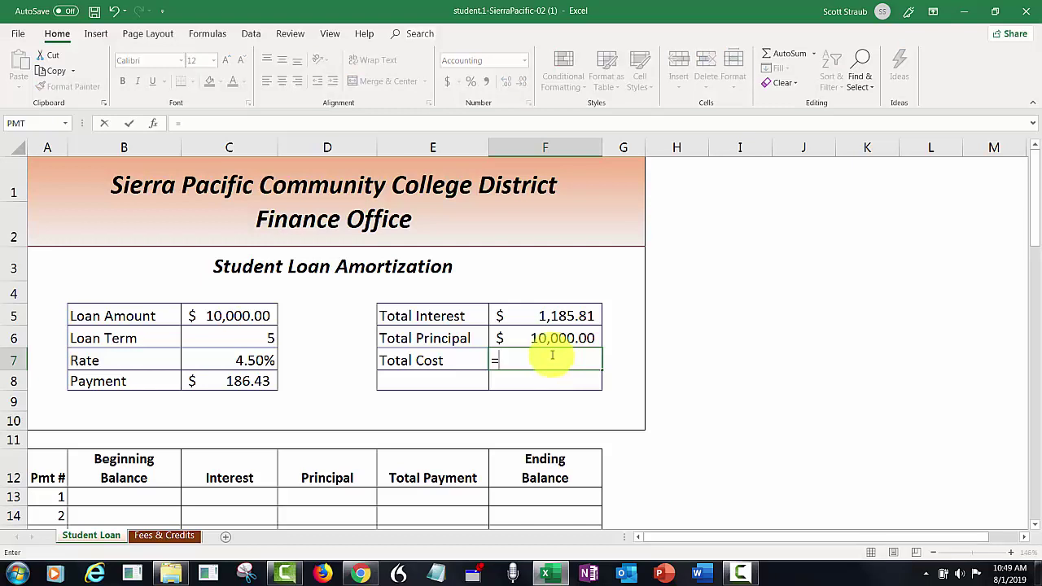
pyautogui.click(539, 316)
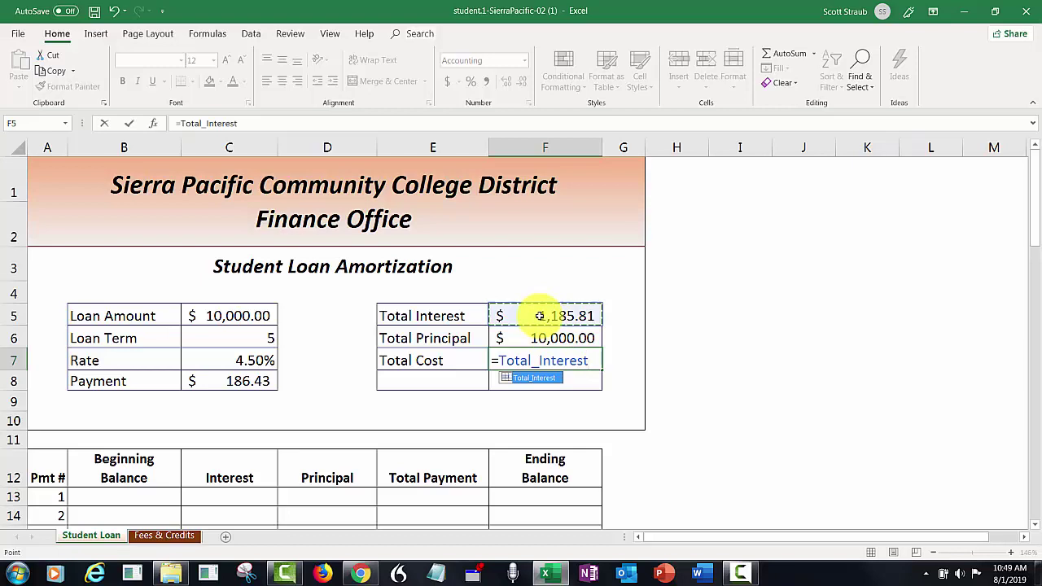
pyautogui.write('+')
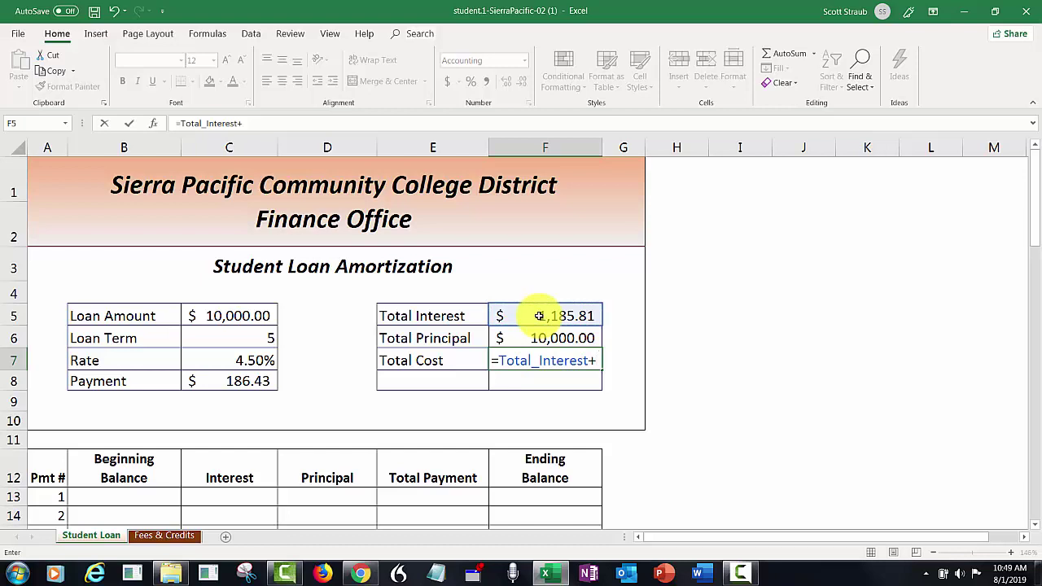
pyautogui.click(533, 338)
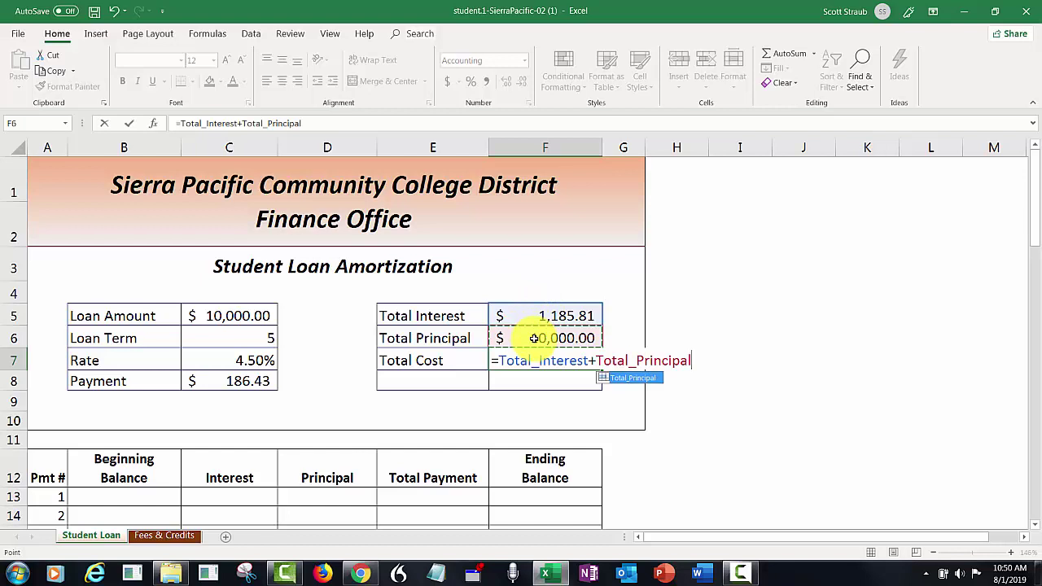
pyautogui.press('Return')
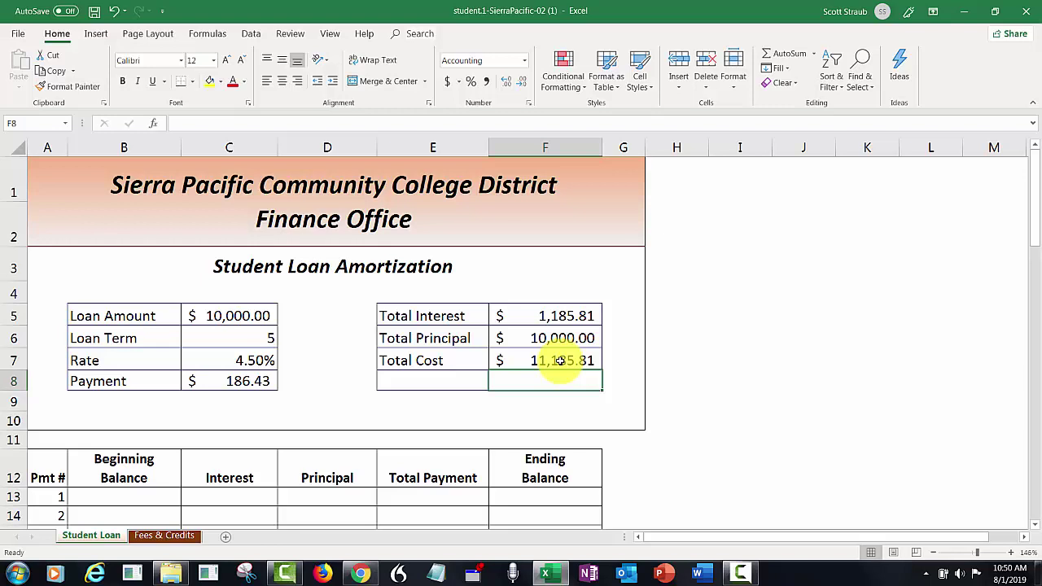
# Step: Enter =Loan_Amount as the first payment's Beginning Balance in B13 and apply the Accounting number format to it
pyautogui.moveTo(1035, 236); pyautogui.dragTo(1035, 272)
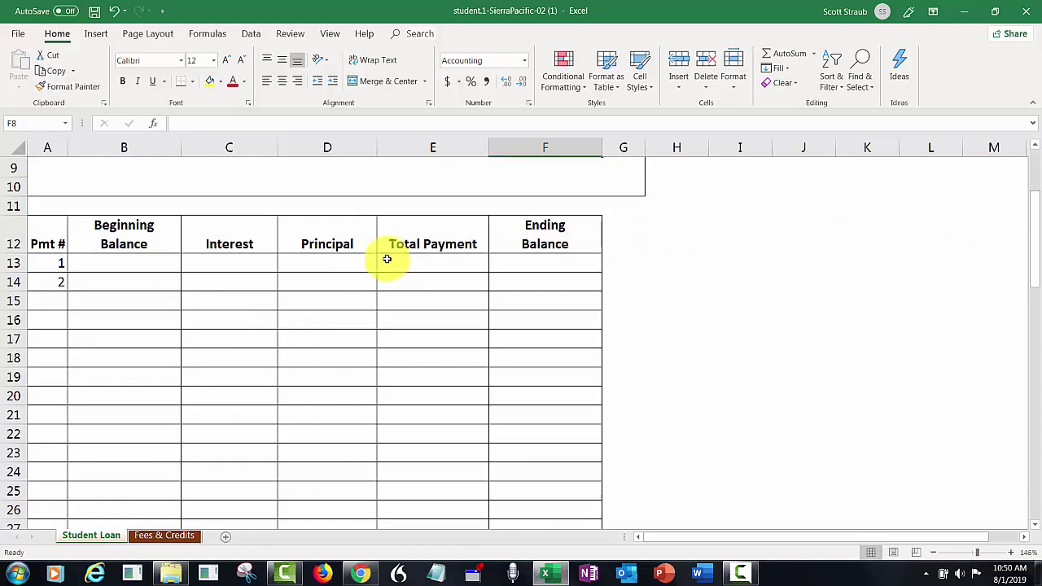
pyautogui.click(124, 263)
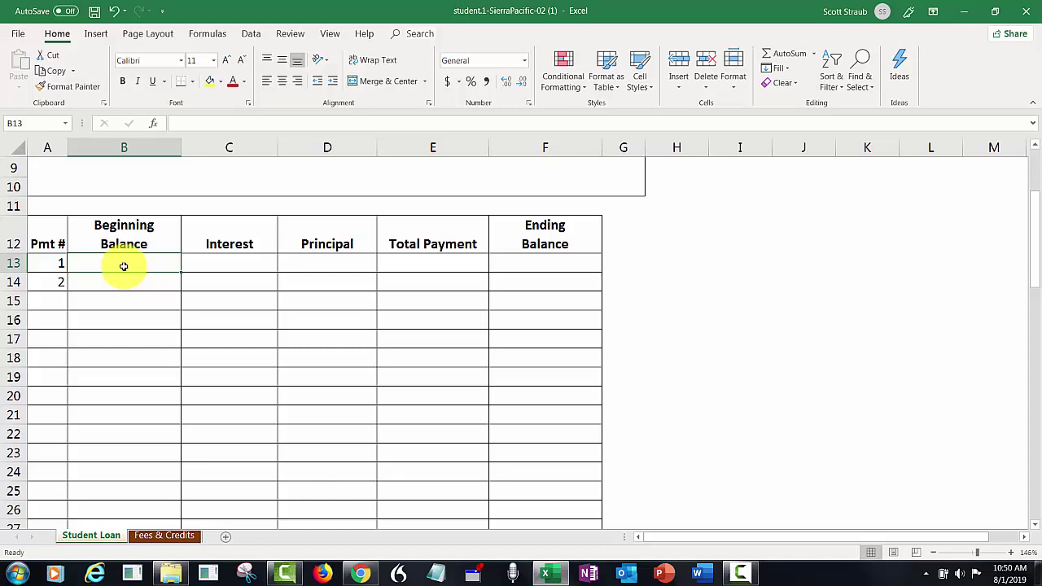
pyautogui.write('=')
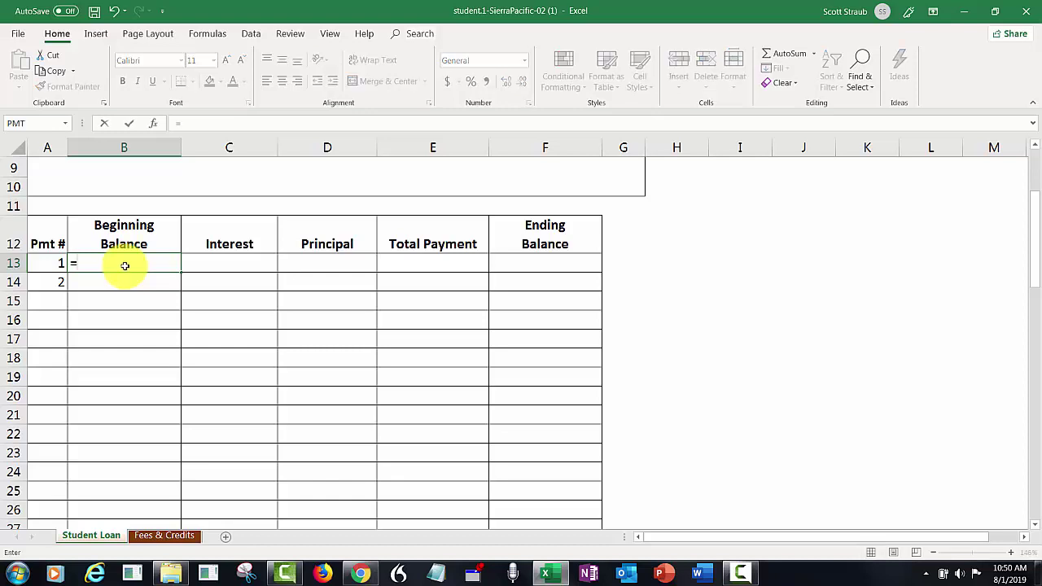
pyautogui.scroll(2, 126, 262)
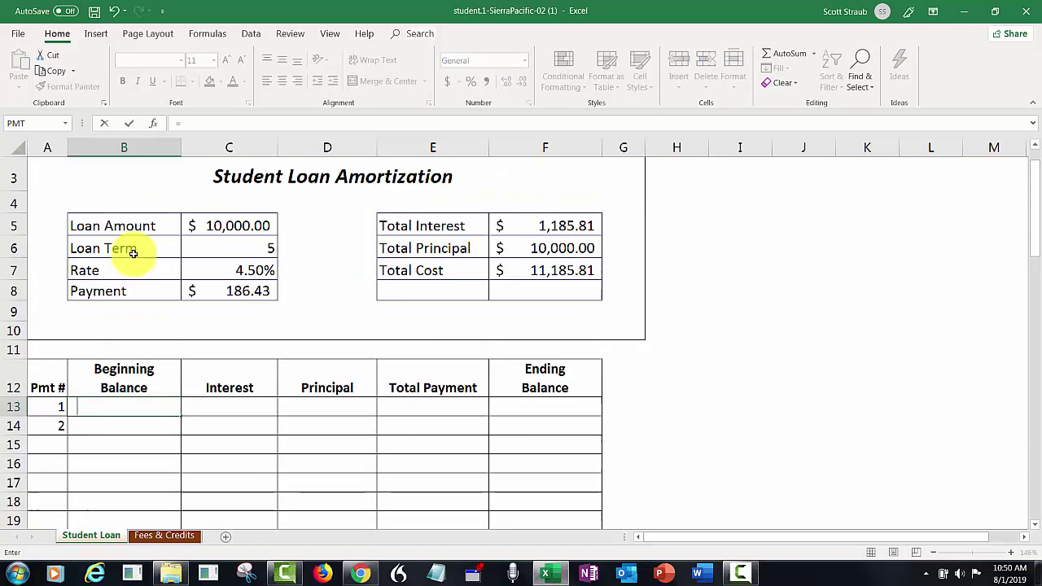
pyautogui.click(224, 227)
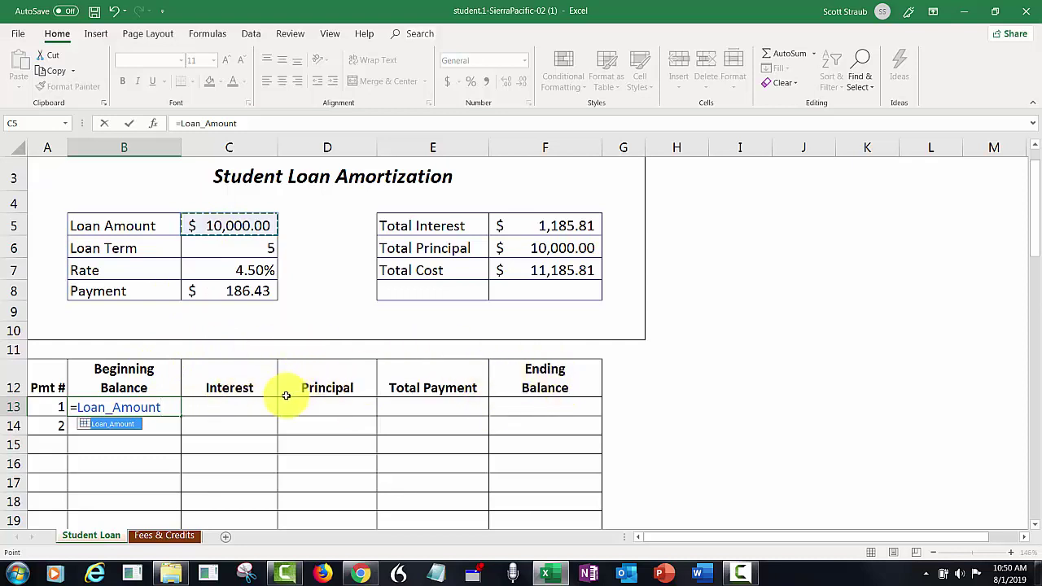
pyautogui.press('Return')
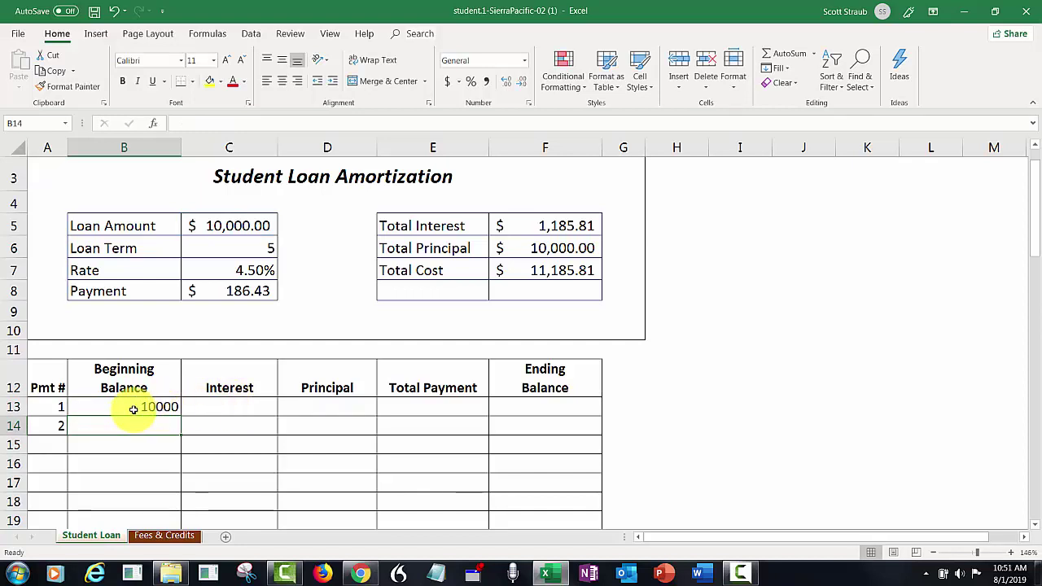
pyautogui.click(128, 406)
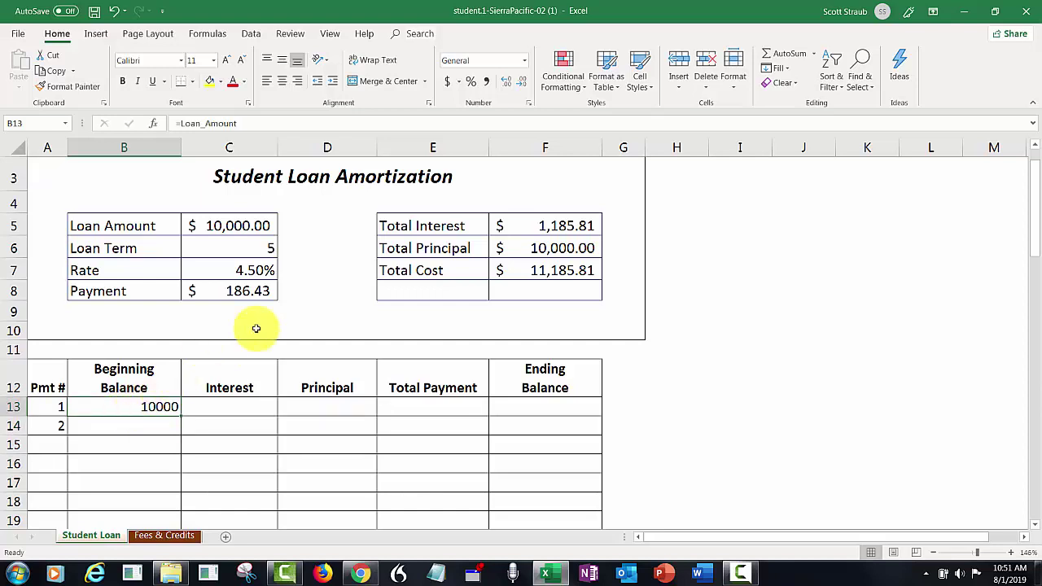
pyautogui.click(447, 82)
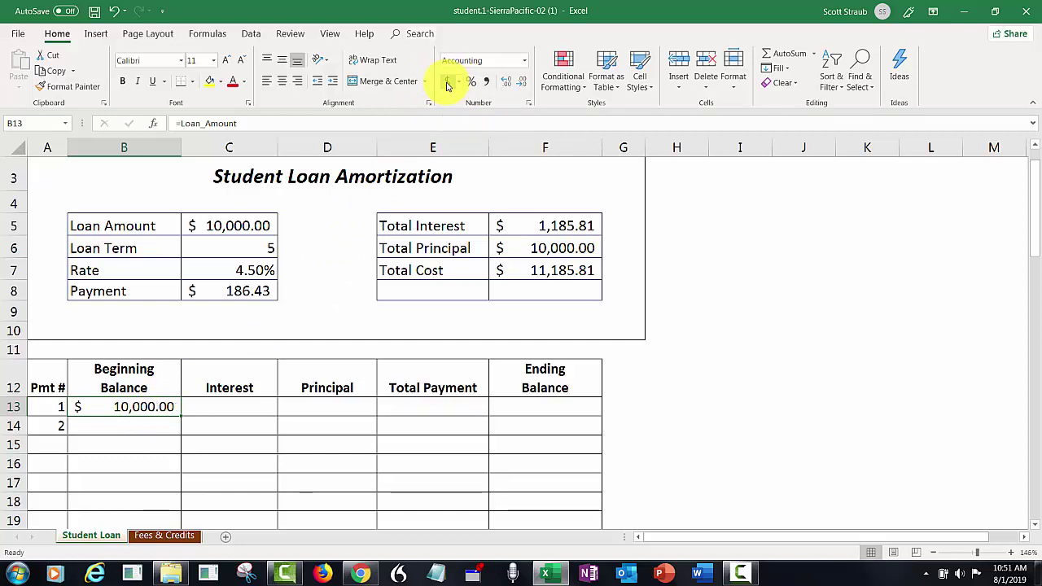
# Step: Enter the formula =B13*(Rate/12) in the first payment's Interest cell C13
pyautogui.click(227, 404)
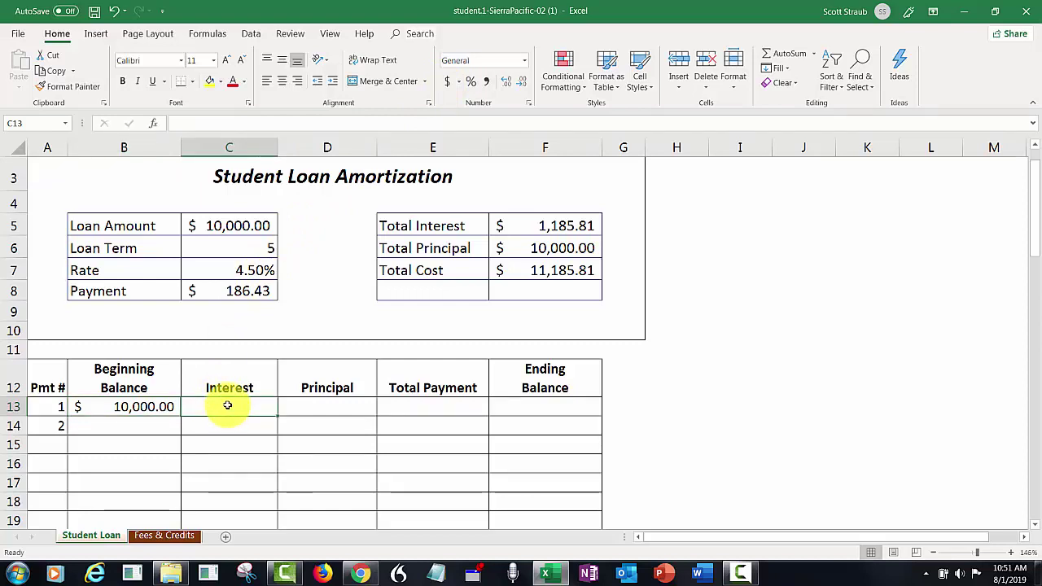
pyautogui.write('=')
pyautogui.click(121, 406)
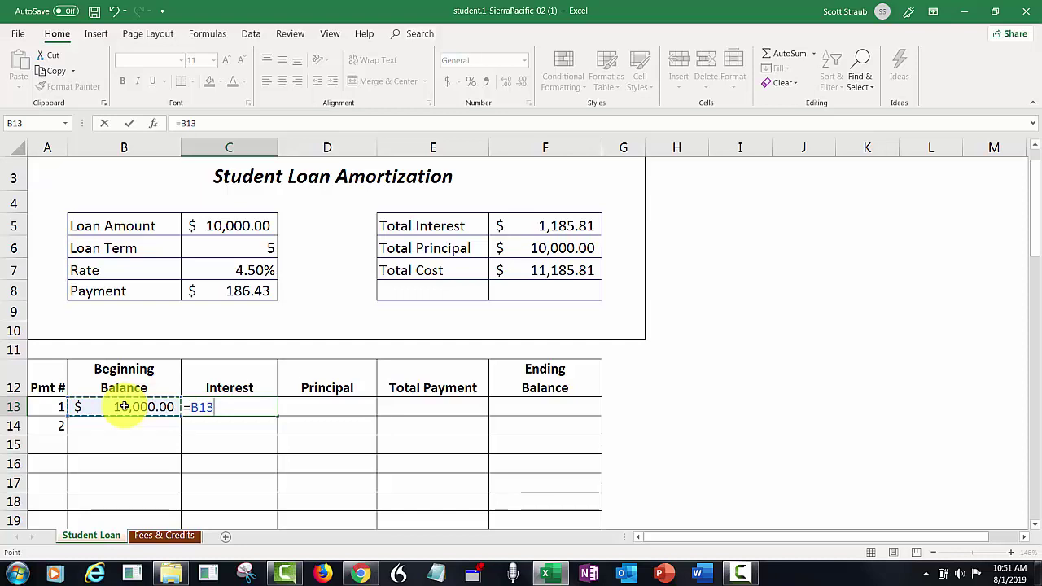
pyautogui.write('*')
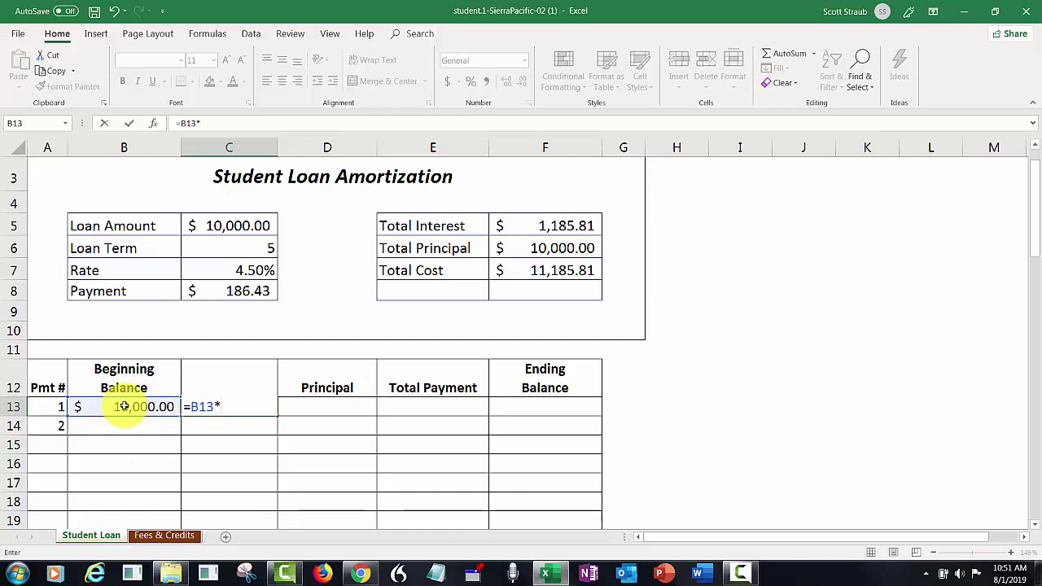
pyautogui.write('(')
pyautogui.click(208, 269)
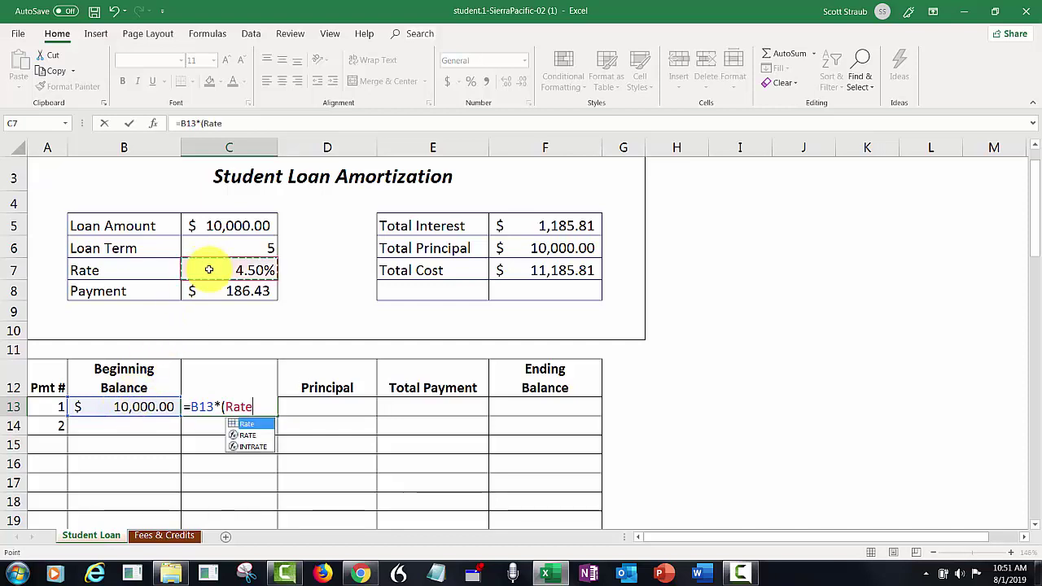
pyautogui.write('/12')
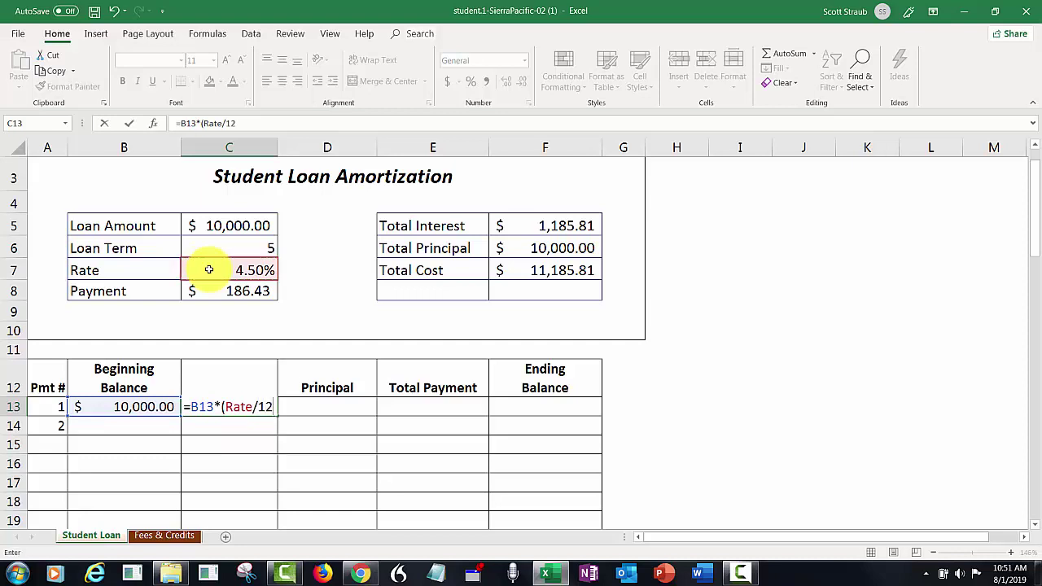
pyautogui.write(')')
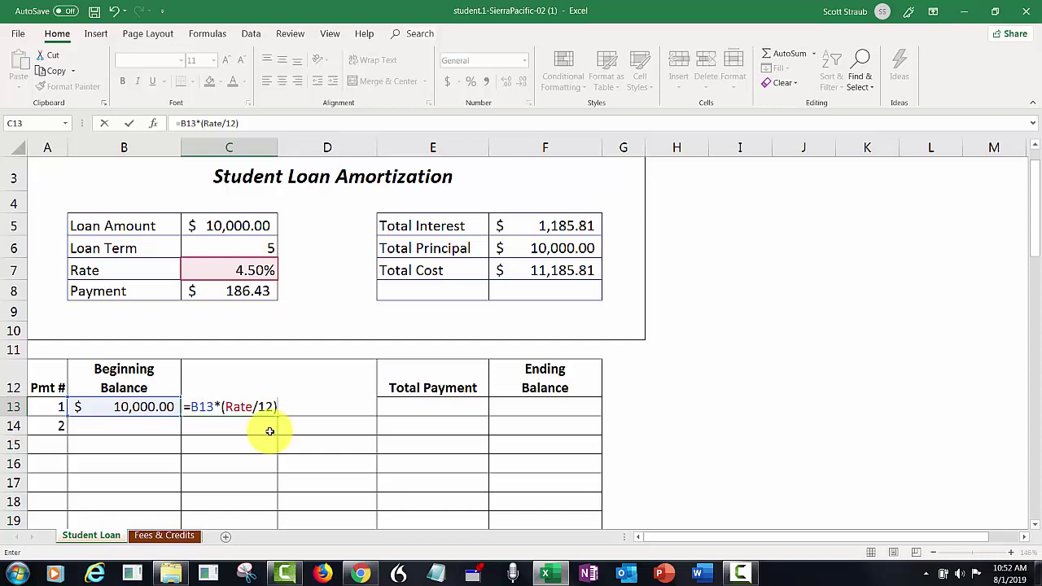
pyautogui.press('Return')
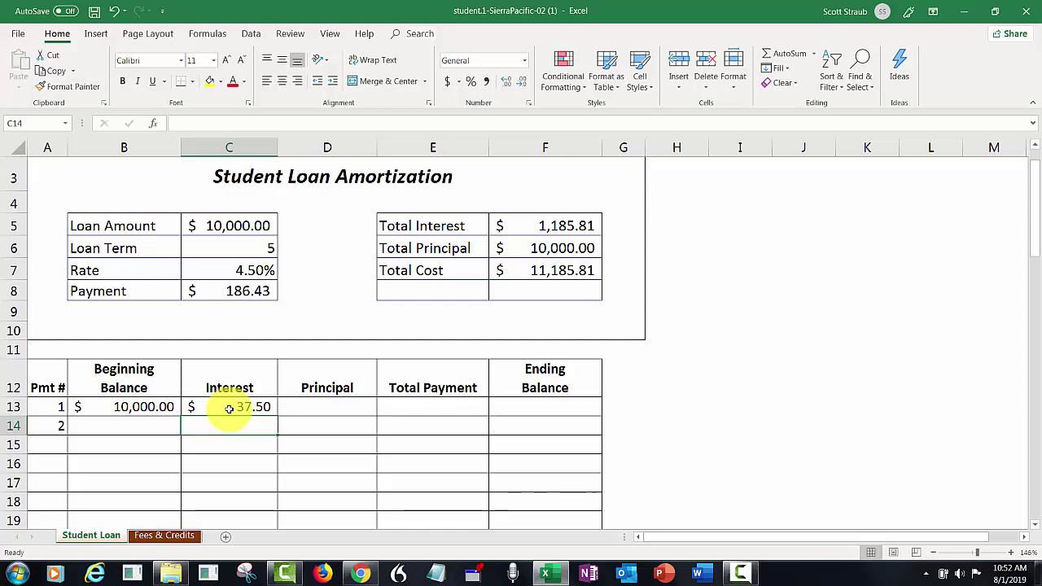
# Step: Enter the formula =Payment-C13 in the first payment's Principal cell D13
pyautogui.click(317, 408)
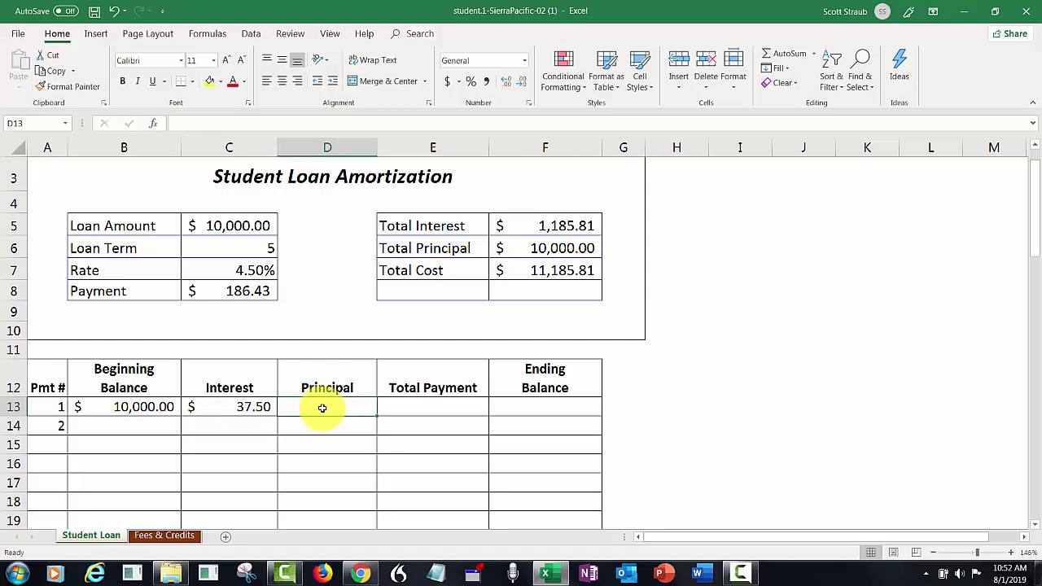
pyautogui.write('=')
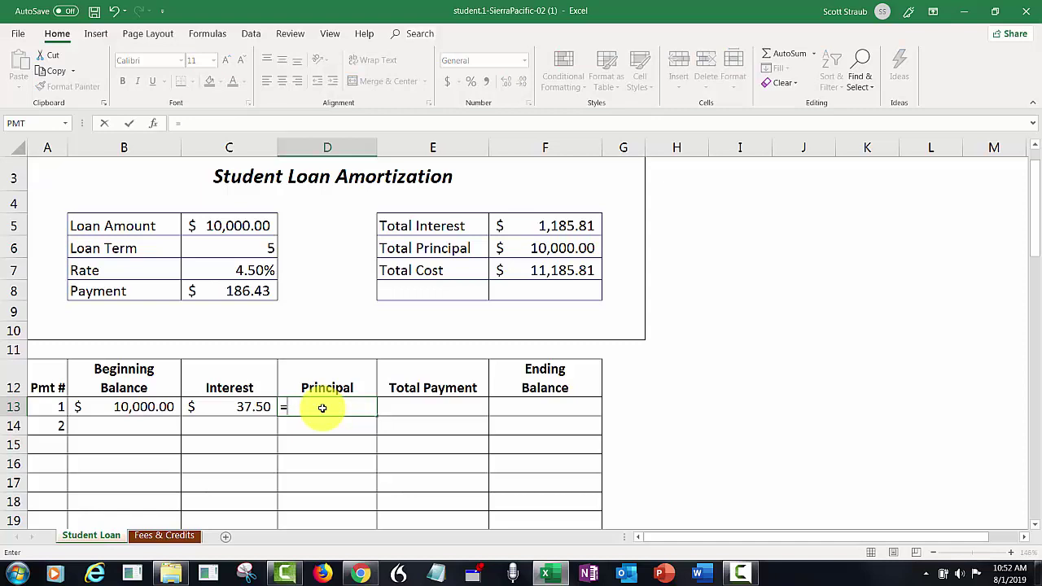
pyautogui.click(226, 290)
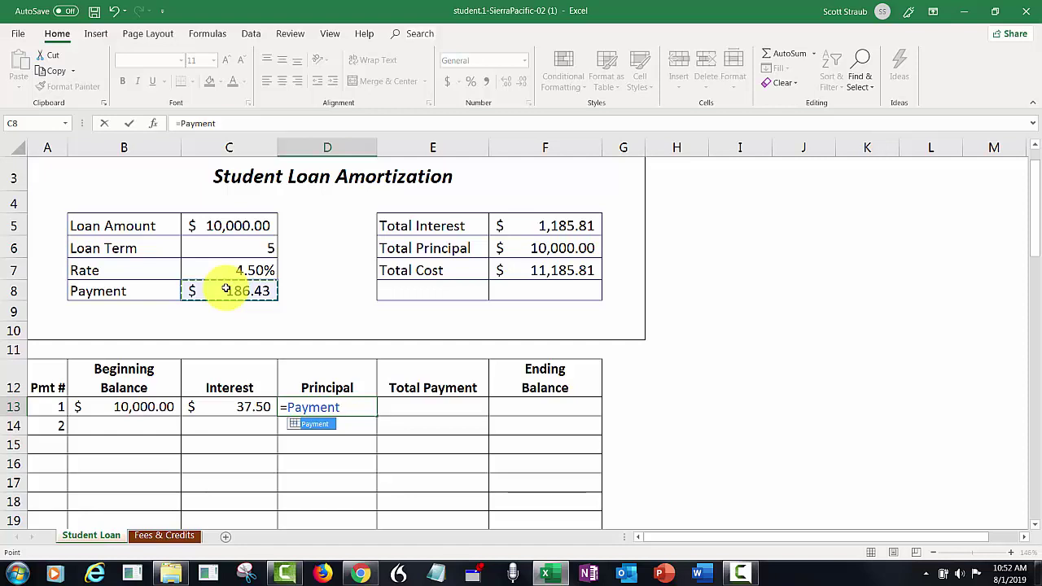
pyautogui.write('-')
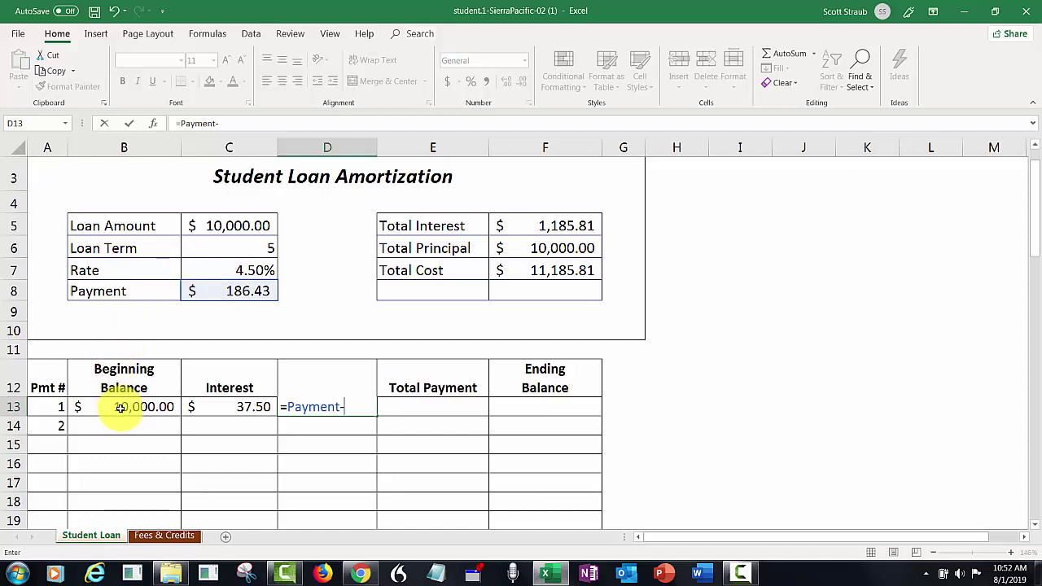
pyautogui.click(224, 409)
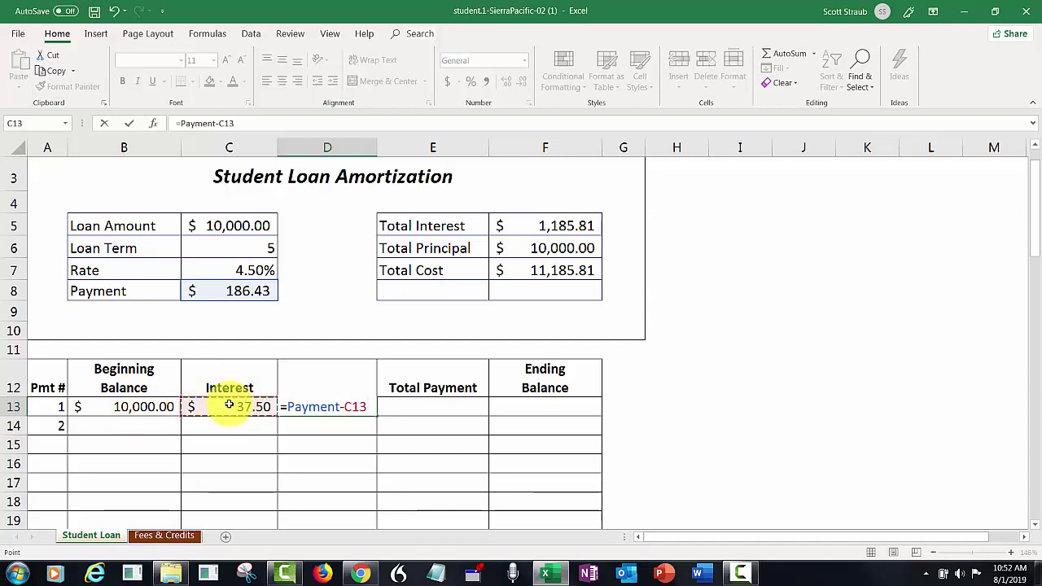
pyautogui.press('Return')
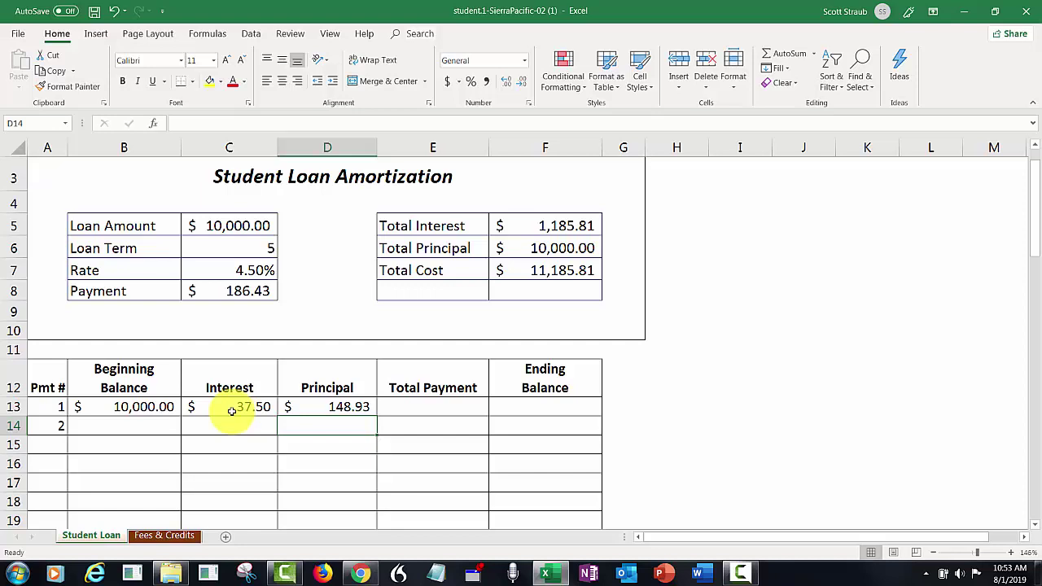
# Step: Enter the formula =C13+D13 in the first payment's Total Payment cell E13
pyautogui.click(427, 411)
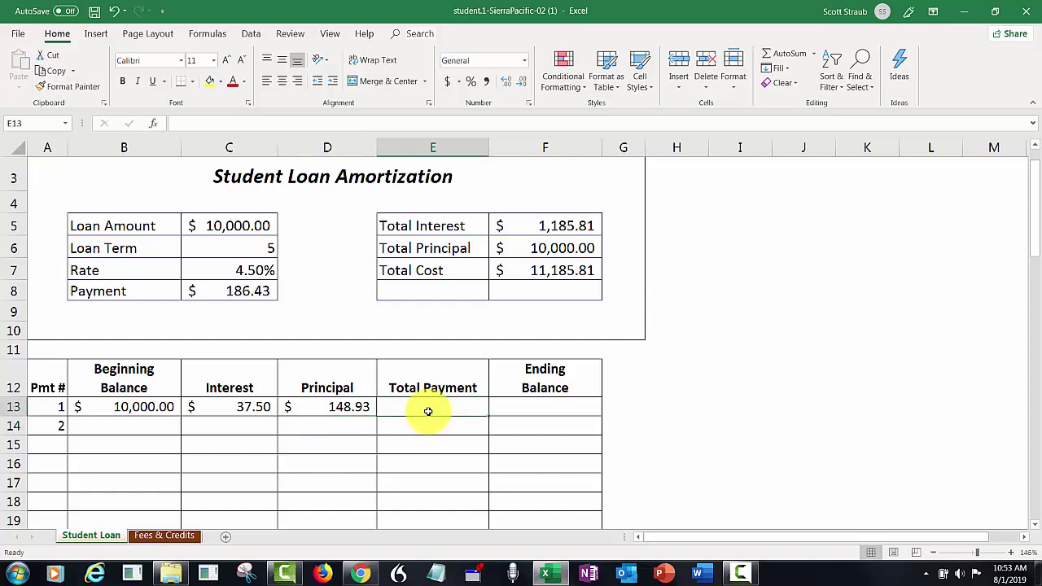
pyautogui.write('=')
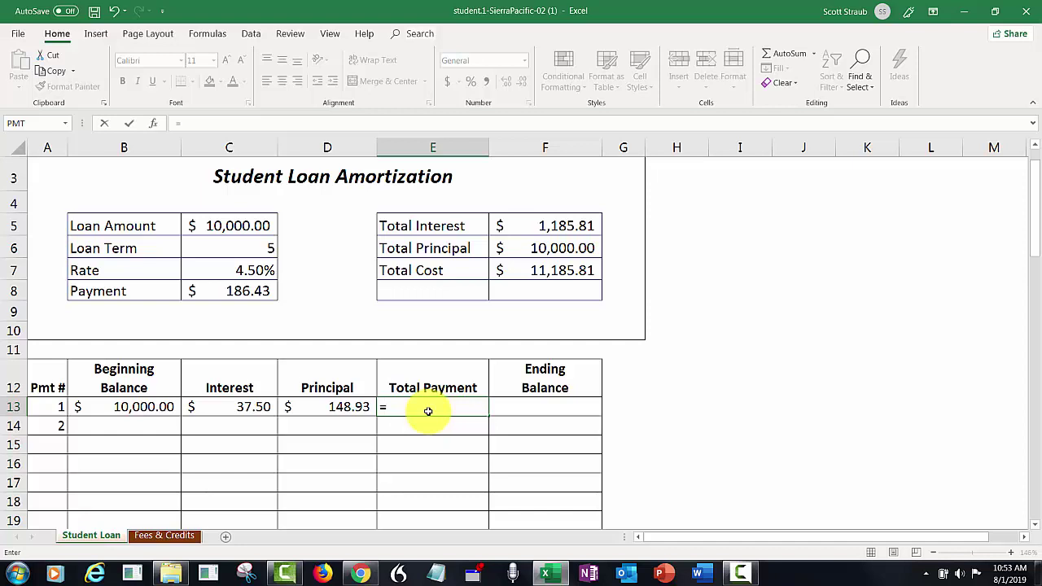
pyautogui.click(239, 407)
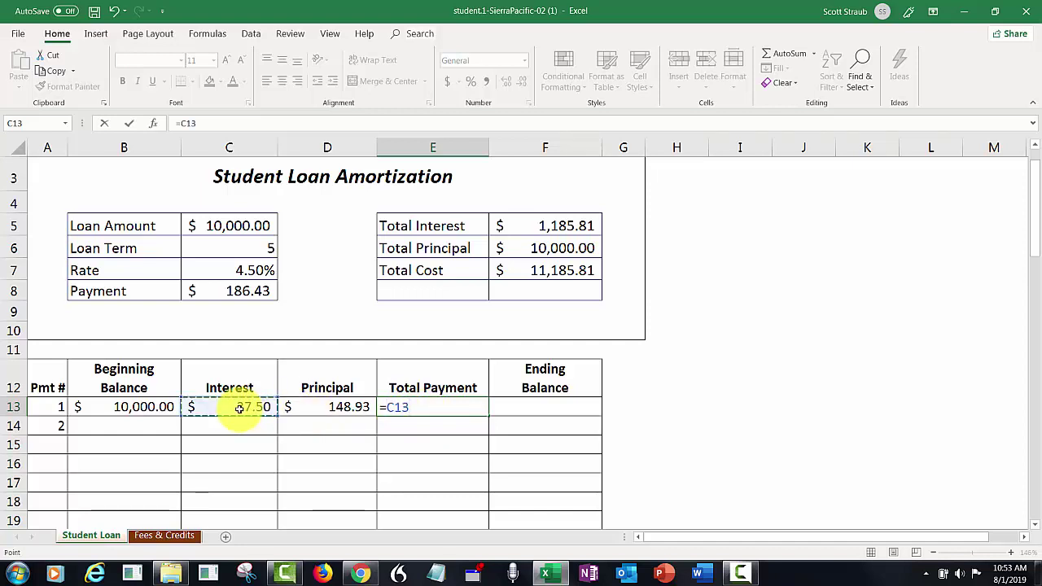
pyautogui.write('+')
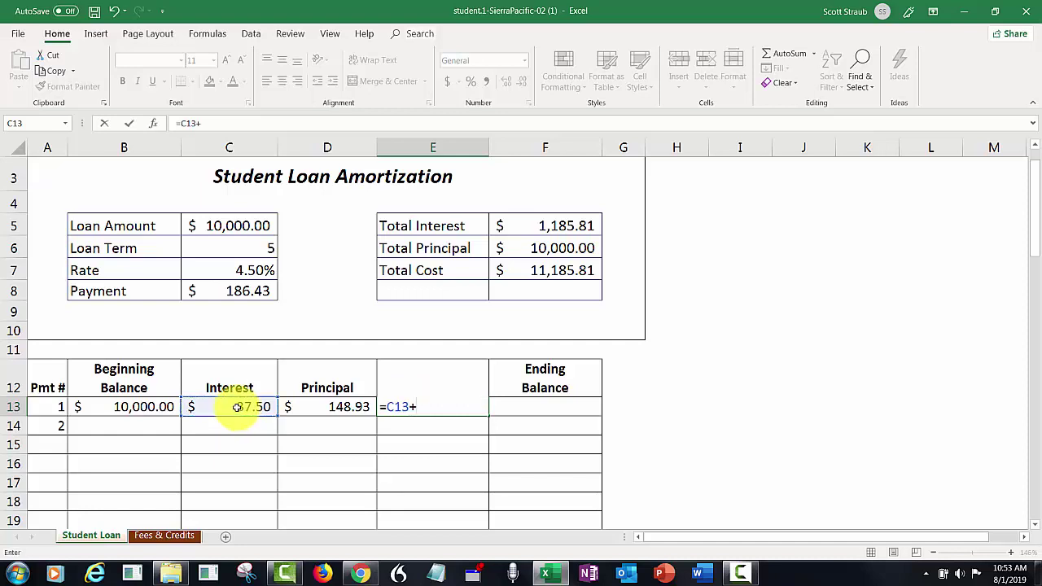
pyautogui.click(311, 409)
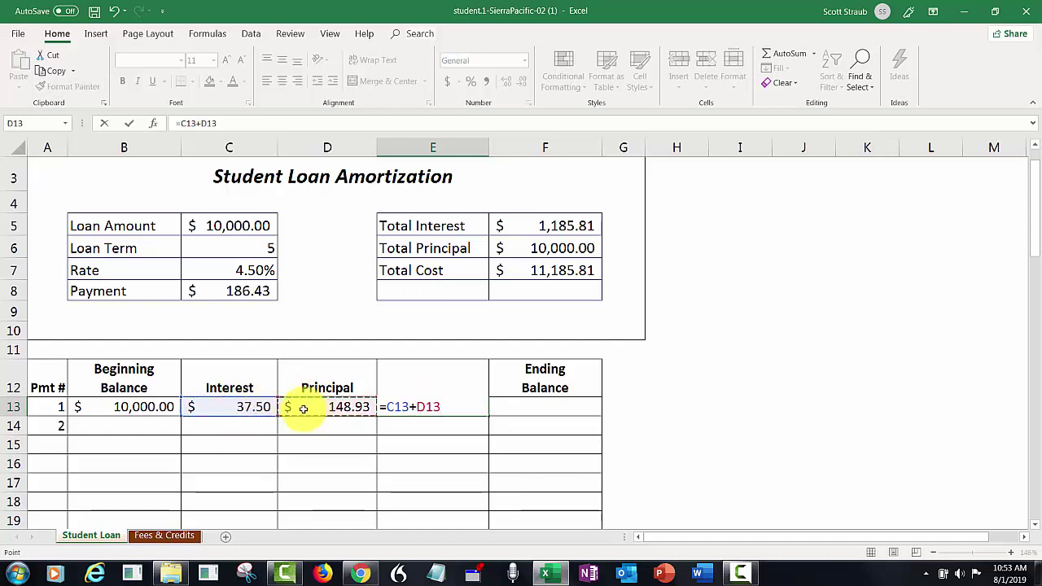
pyautogui.press('Return')
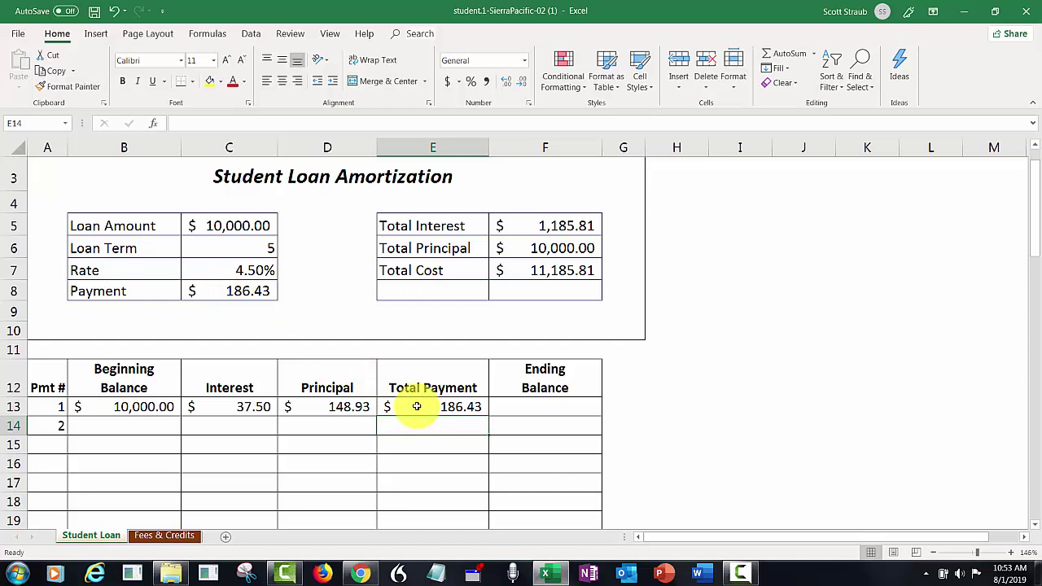
# Step: Enter the formula =B13-D13 in the first payment's Ending Balance cell F13
pyautogui.click(526, 406)
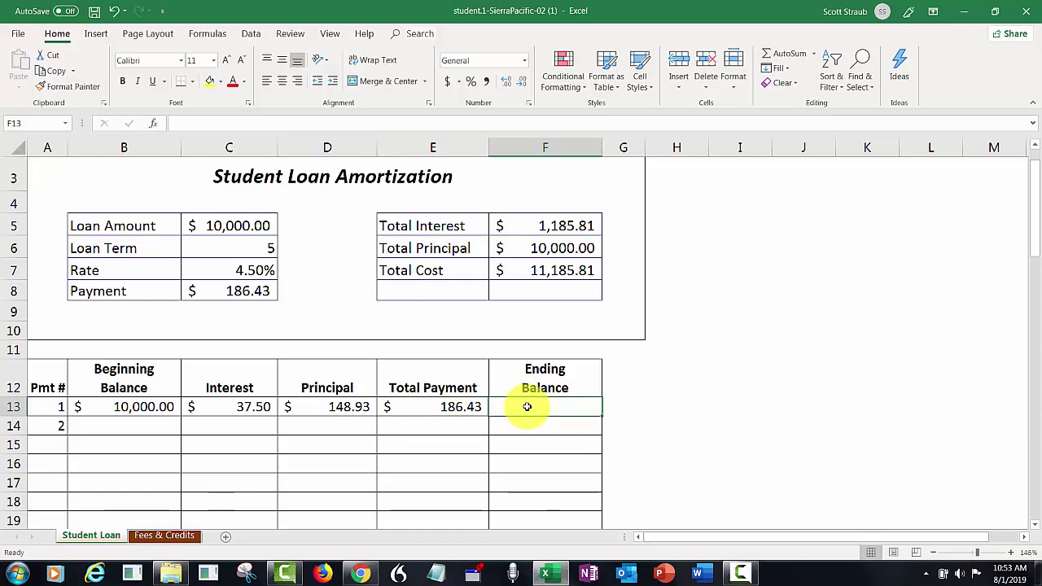
pyautogui.write('=')
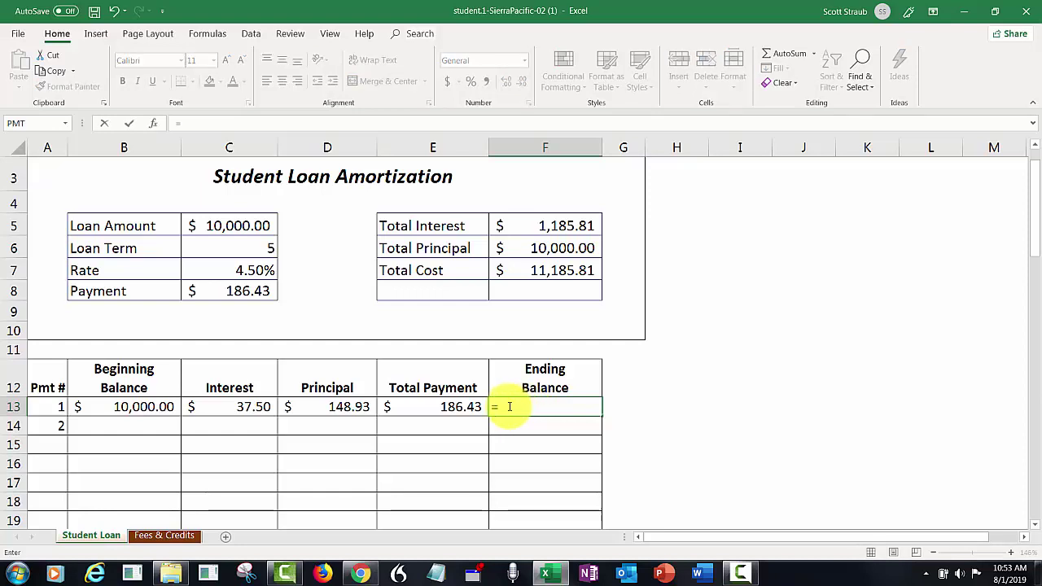
pyautogui.click(121, 407)
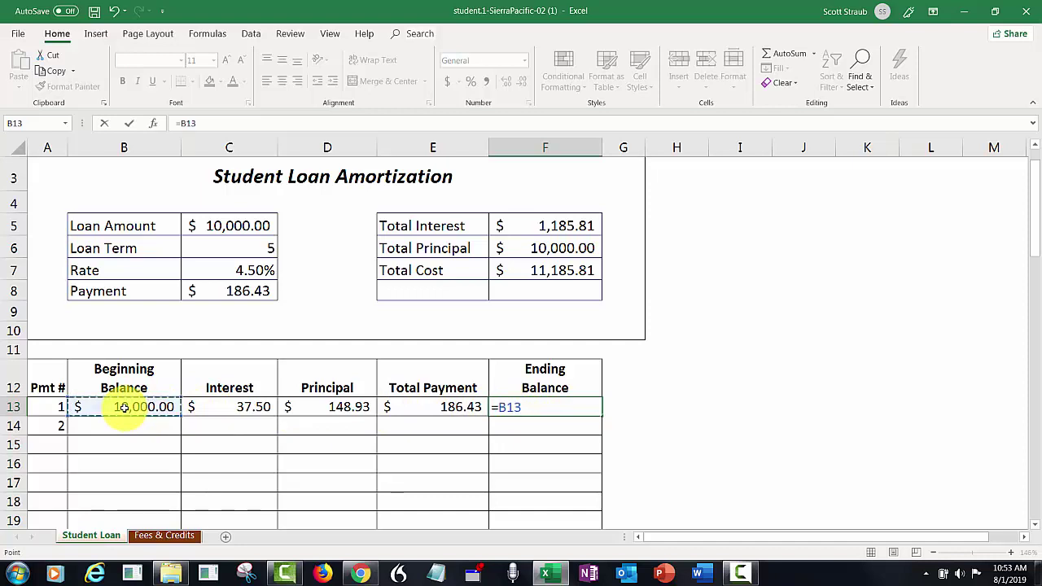
pyautogui.write('-')
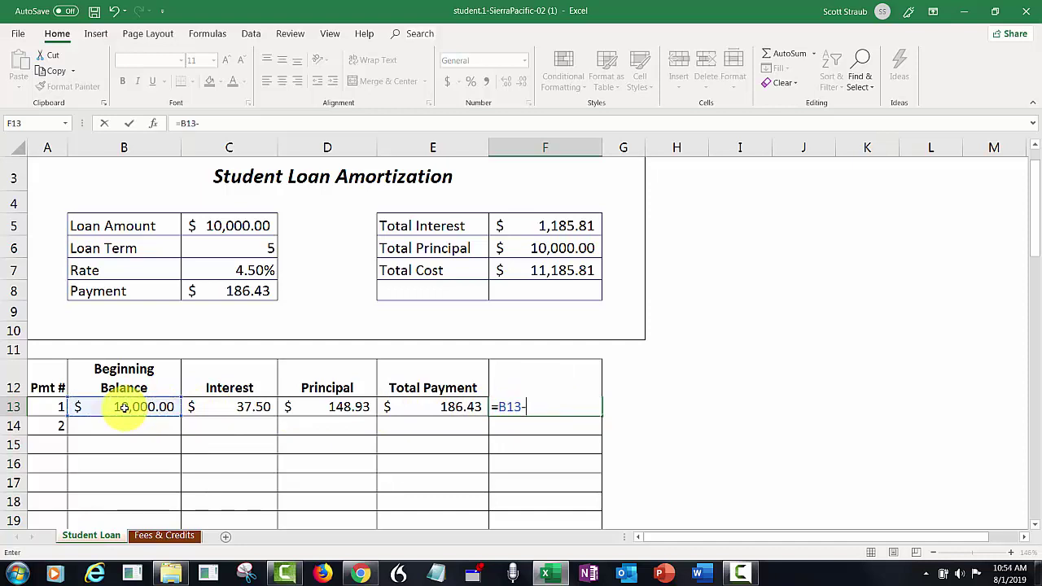
pyautogui.click(315, 406)
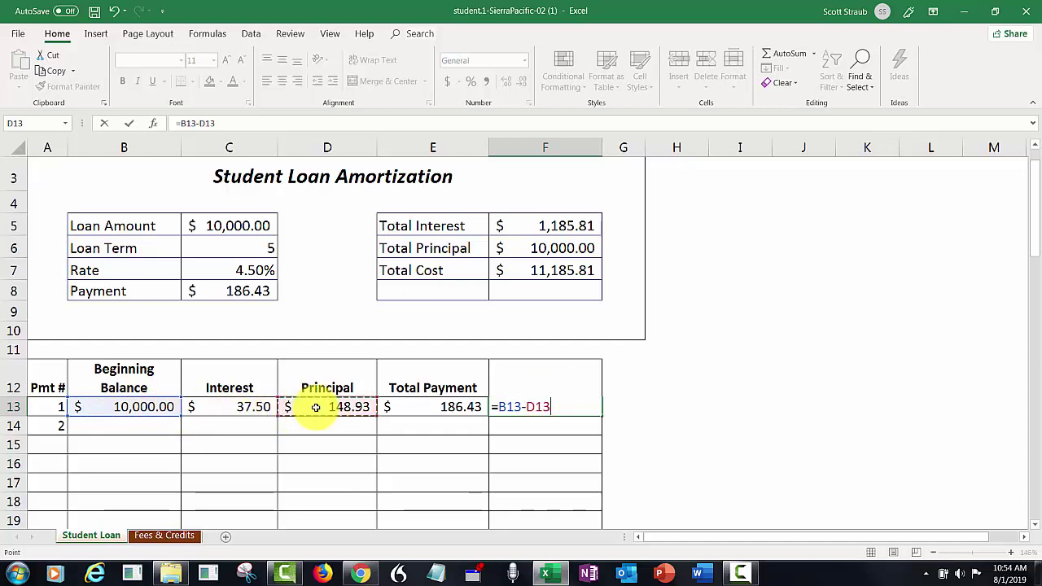
pyautogui.press('Return')
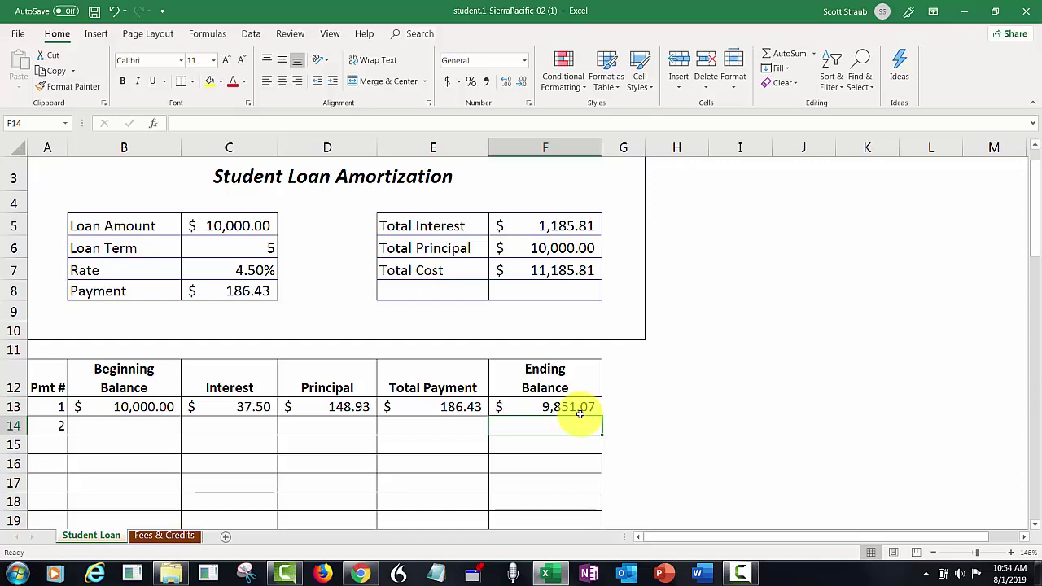
# Step: Show the worksheet's formulas to check those in row 13, and switch back to displaying values
pyautogui.click(434, 407)
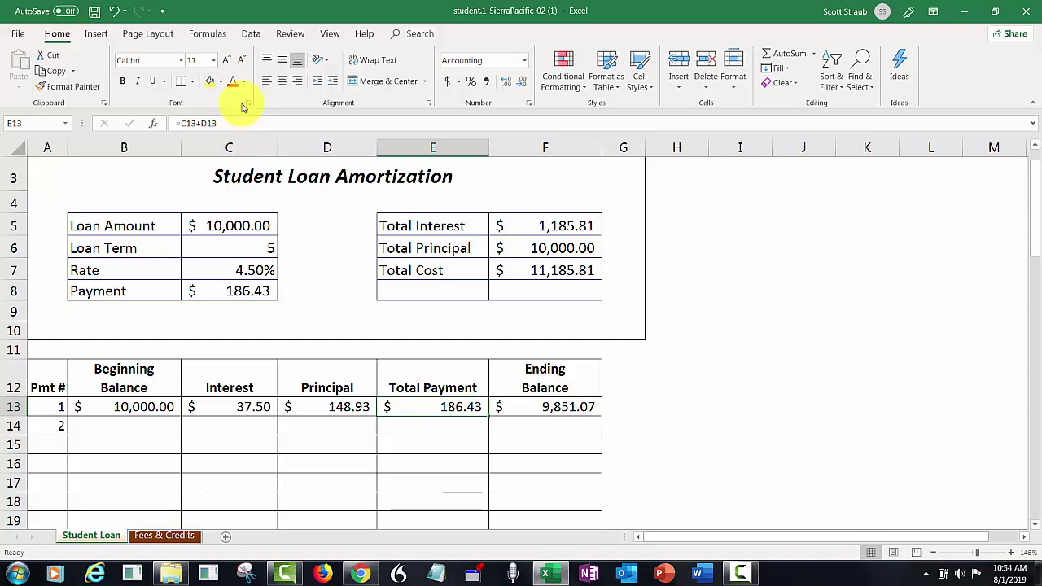
pyautogui.click(214, 36)
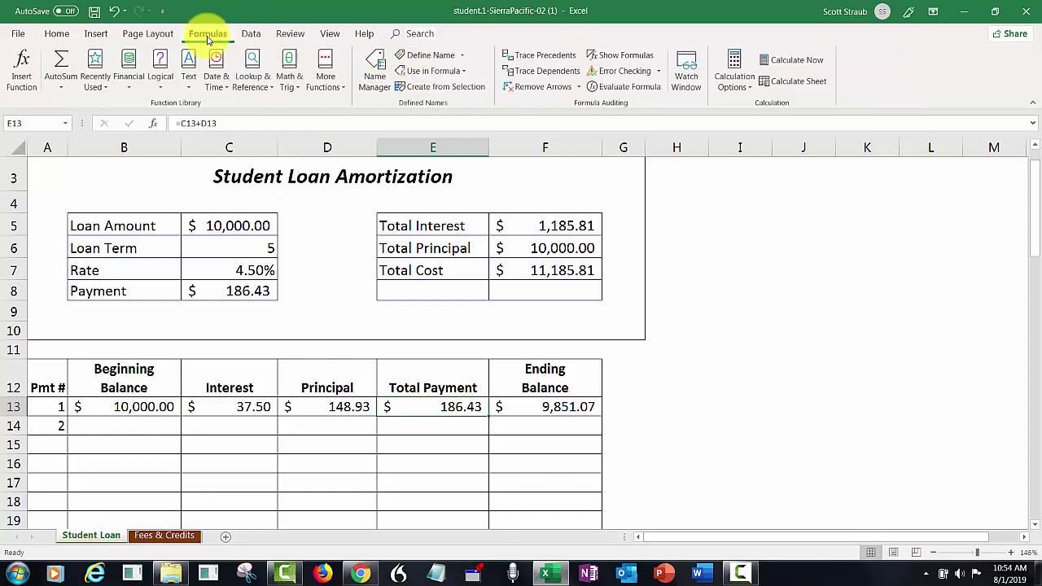
pyautogui.click(624, 59)
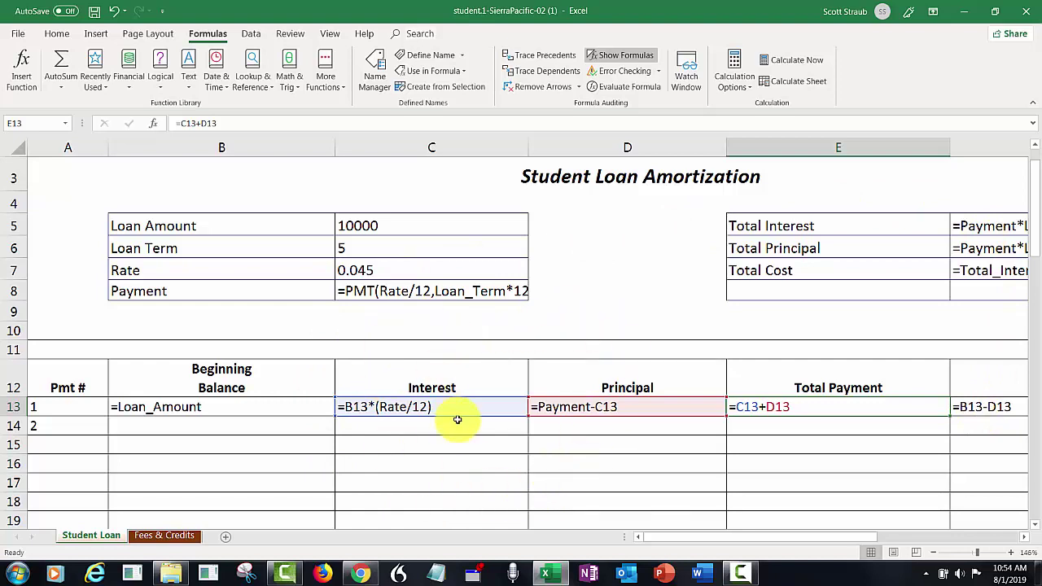
pyautogui.click(613, 57)
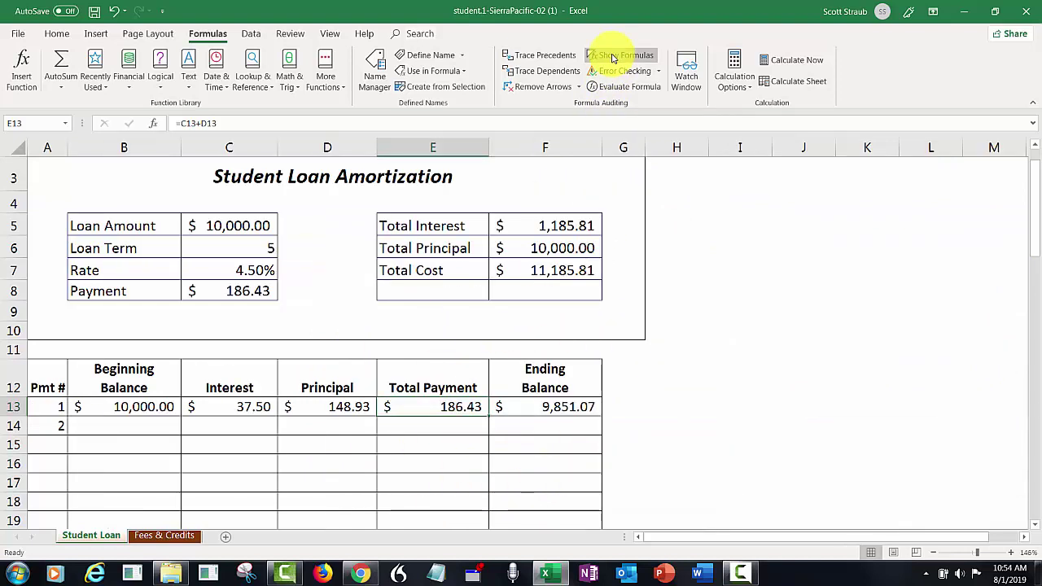
pyautogui.click(52, 34)
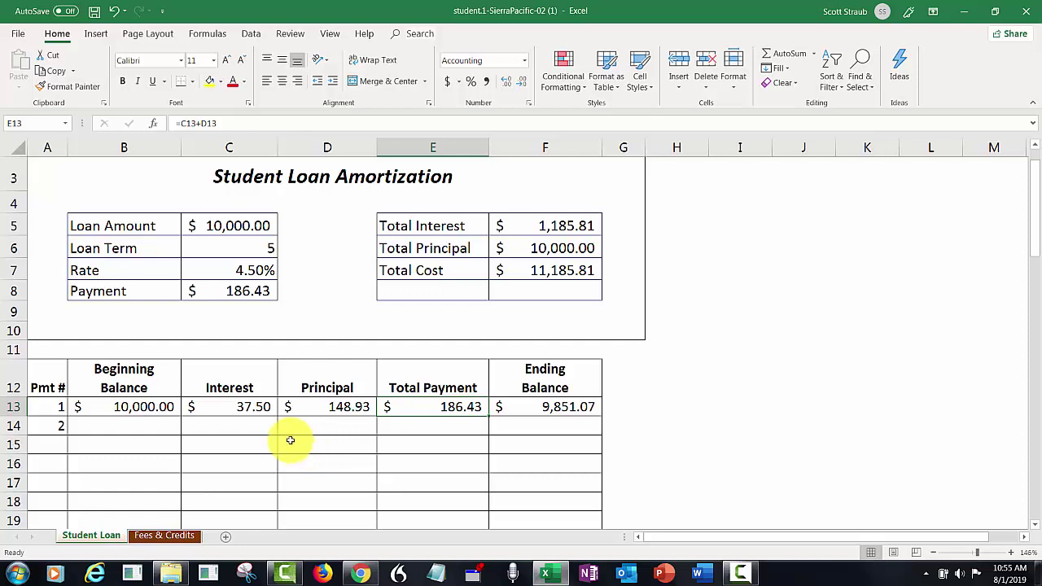
# Step: Extend the Pmt # series from A13:A14 down to payment 60 in A72
pyautogui.moveTo(53, 407); pyautogui.dragTo(46, 424)
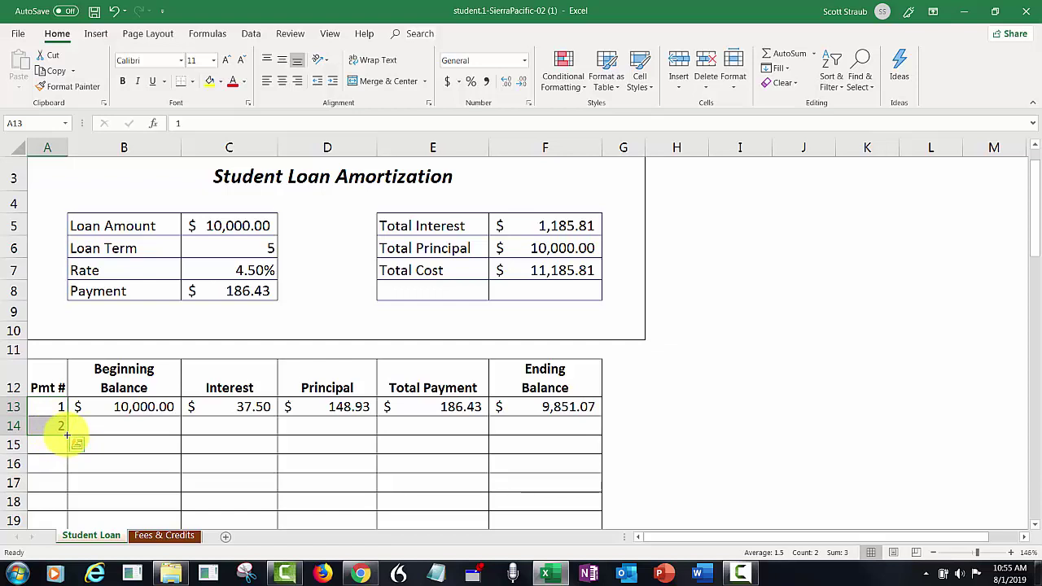
pyautogui.moveTo(67, 435); pyautogui.dragTo(60, 481)
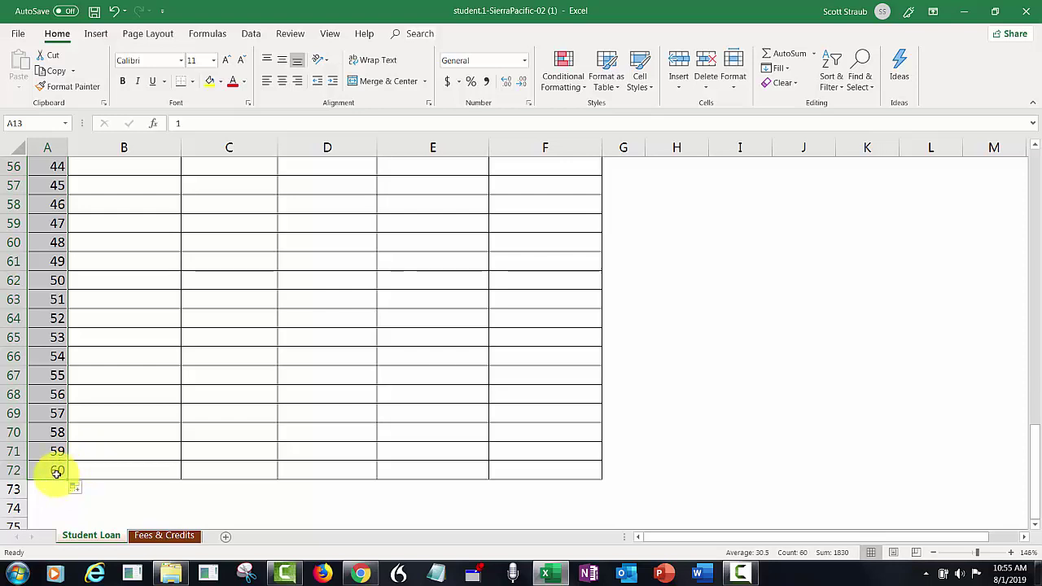
pyautogui.scroll(14, 57, 472)
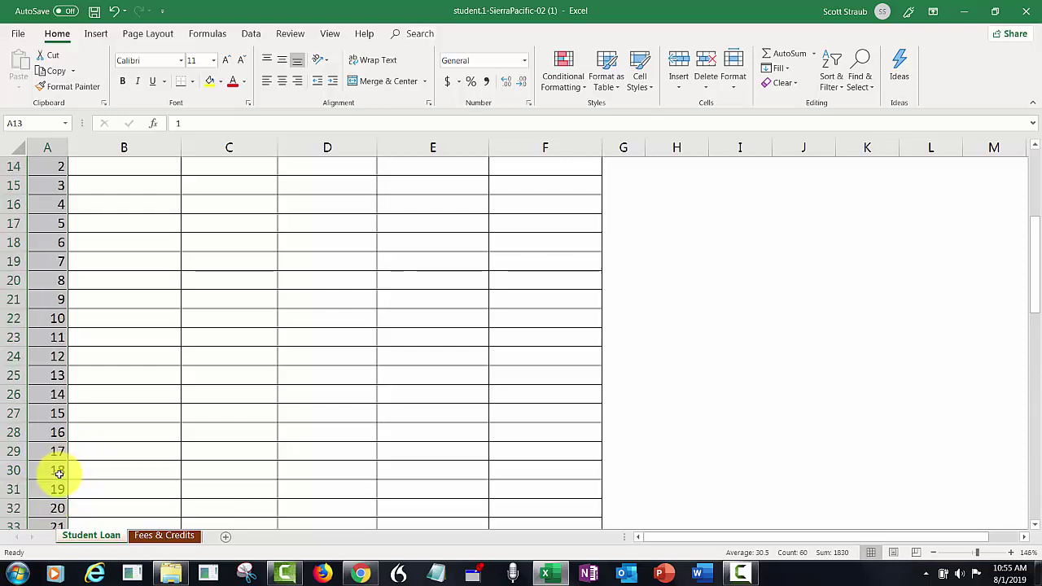
pyautogui.scroll(5, 59, 472)
pyautogui.scroll(-2, 59, 472)
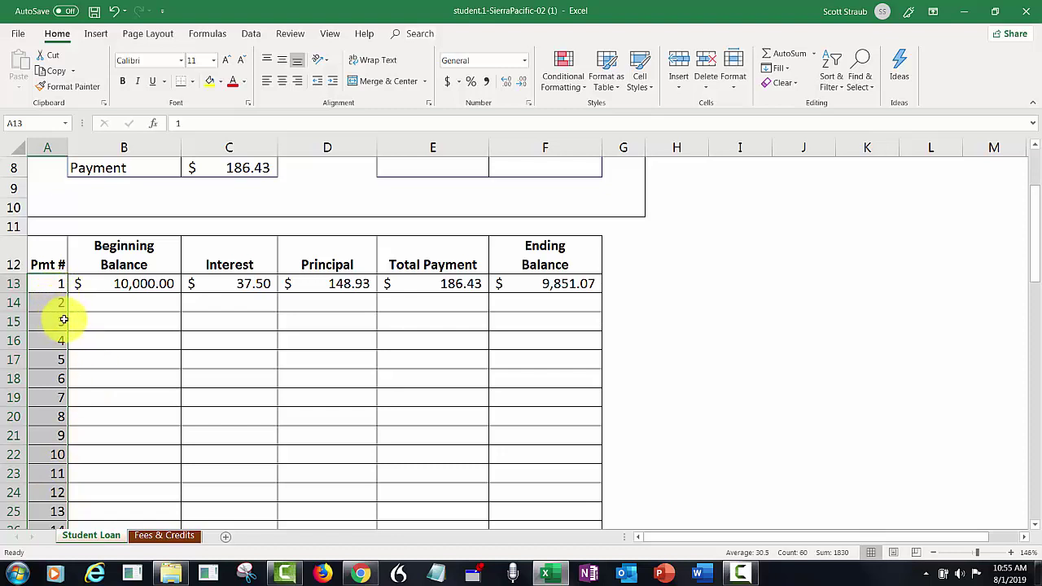
# Step: Enter the formula =F13 in the second payment's Beginning Balance cell B14 and copy it down to B72
pyautogui.click(125, 304)
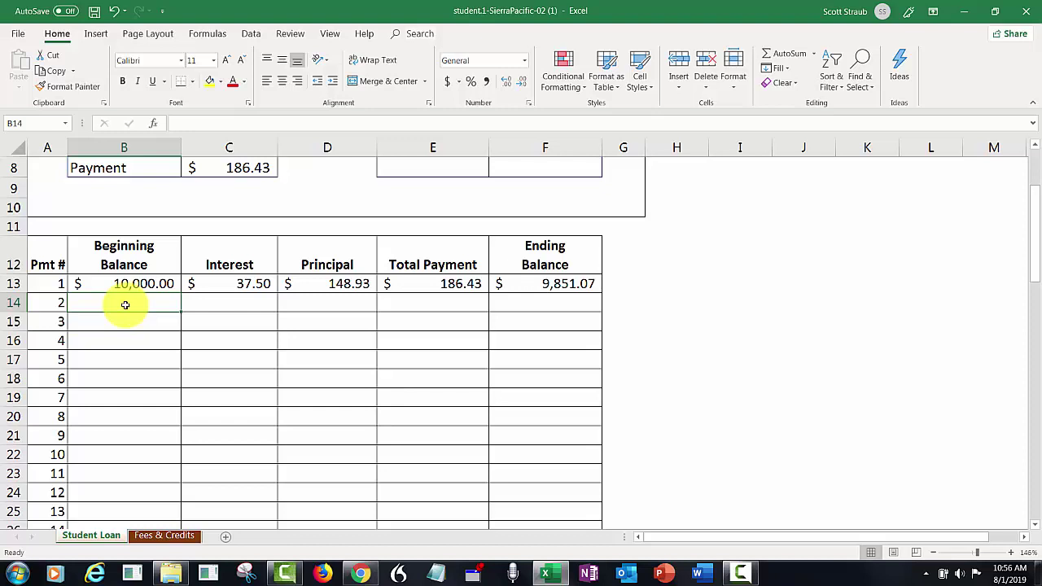
pyautogui.write('=')
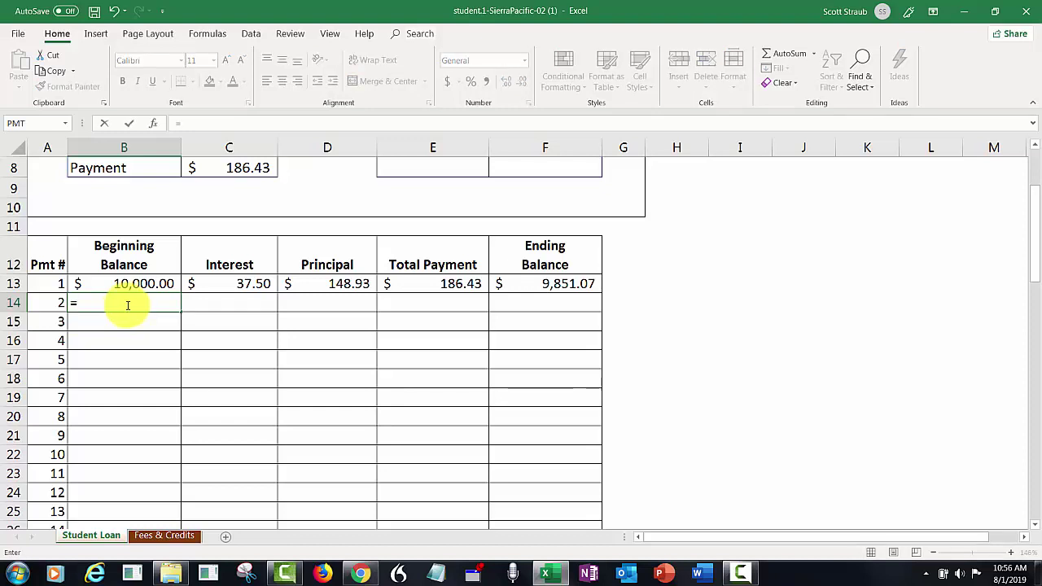
pyautogui.click(534, 282)
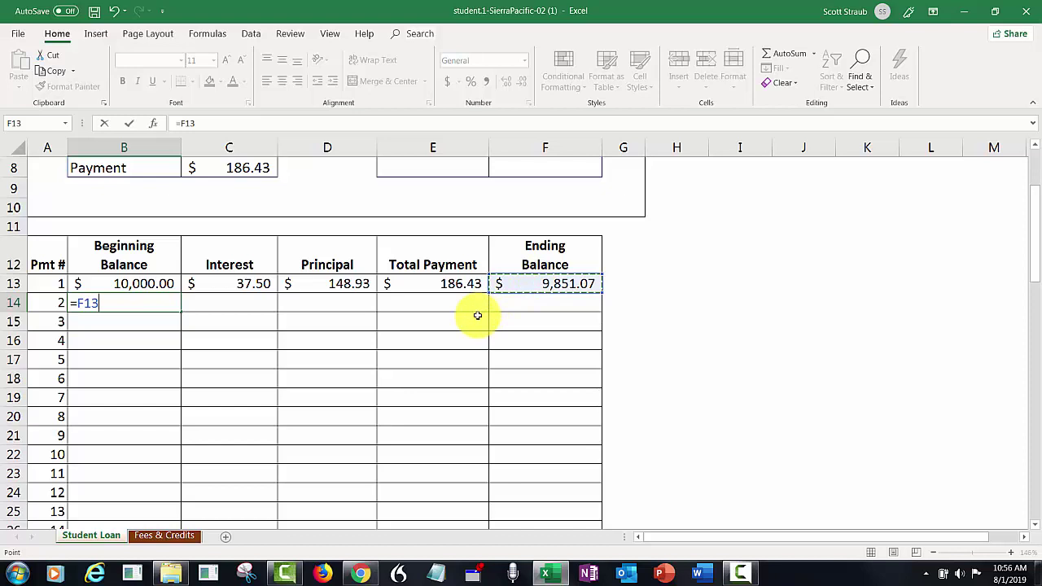
pyautogui.press('Return')
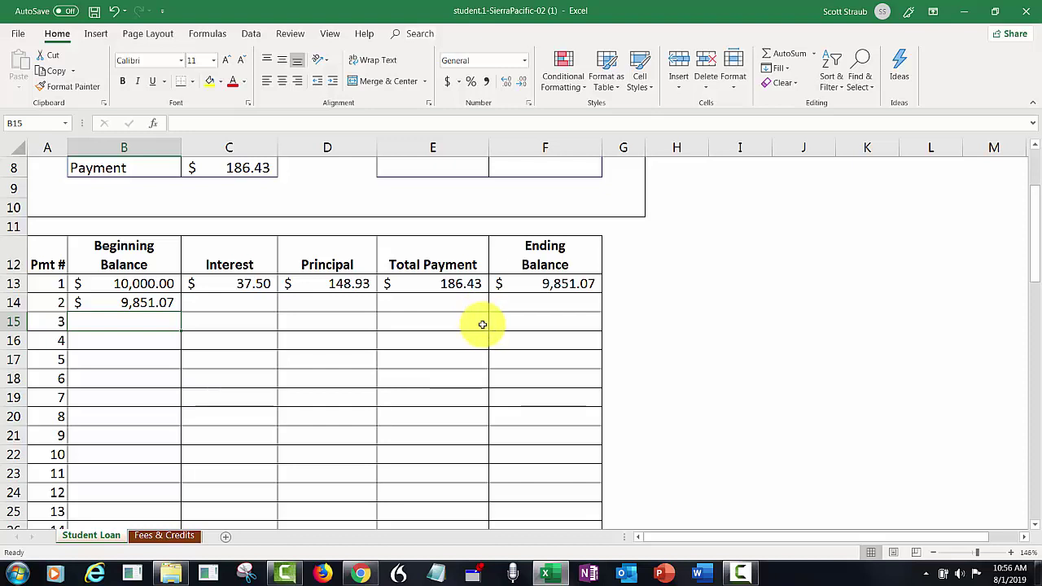
pyautogui.click(124, 302)
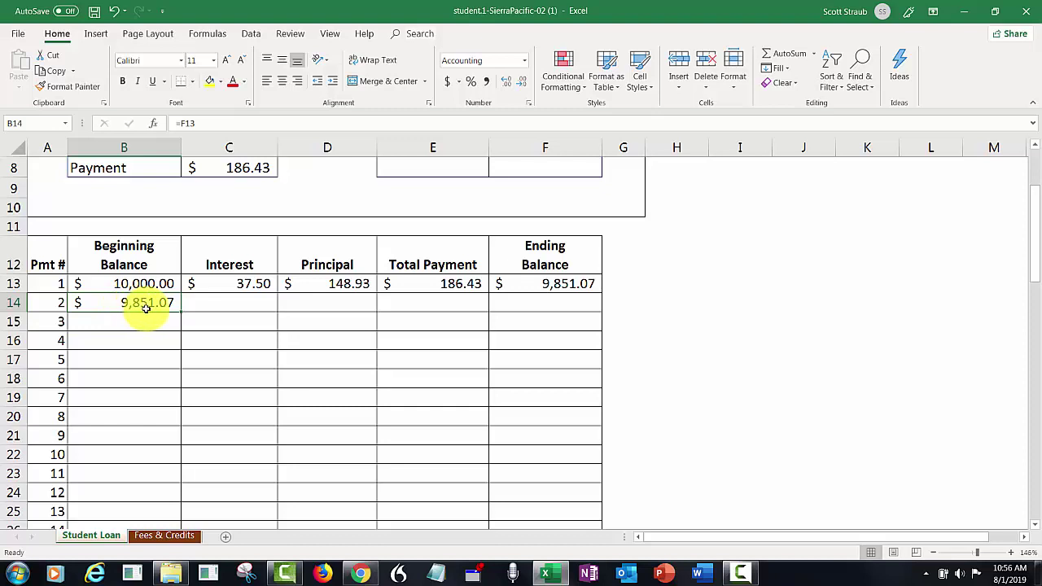
pyautogui.doubleClick(180, 311)
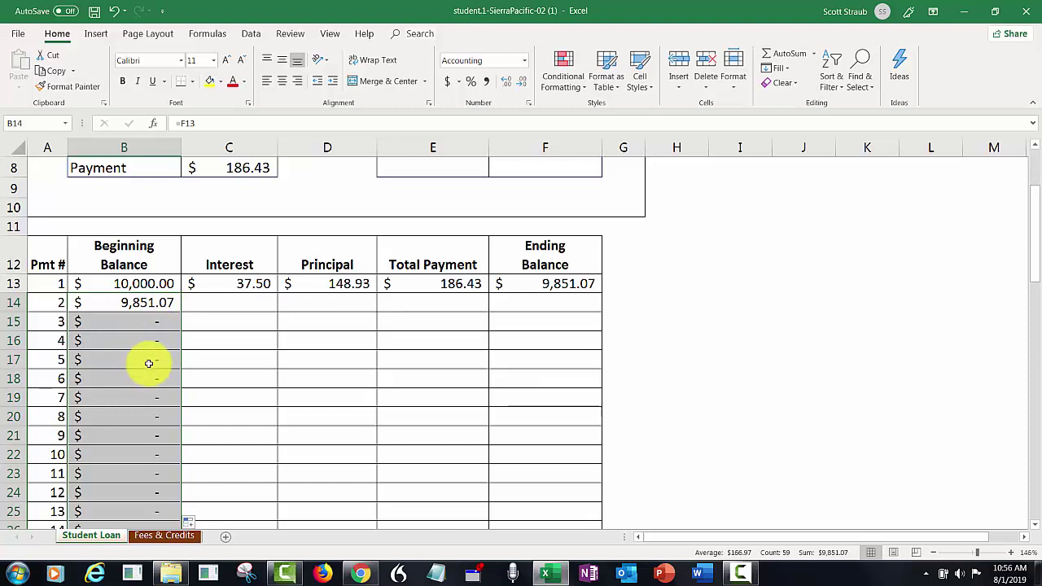
# Step: Copy the Interest, Principal, Total Payment and Ending Balance formulas in C13:F13 down to payment 60 in row 72 and check the final rows
pyautogui.click(233, 287)
pyautogui.moveTo(233, 286); pyautogui.dragTo(514, 289)
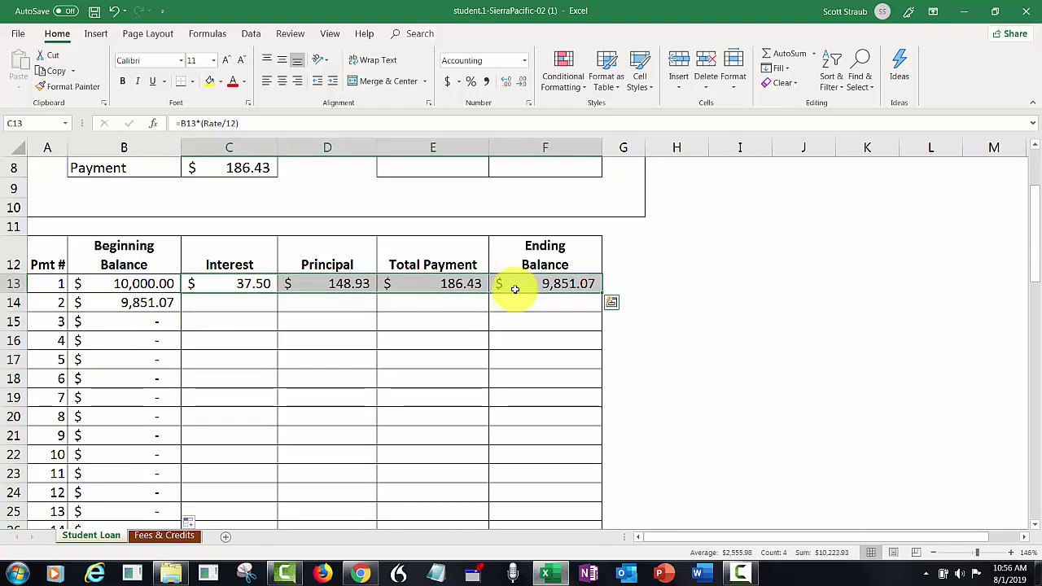
pyautogui.doubleClick(602, 293)
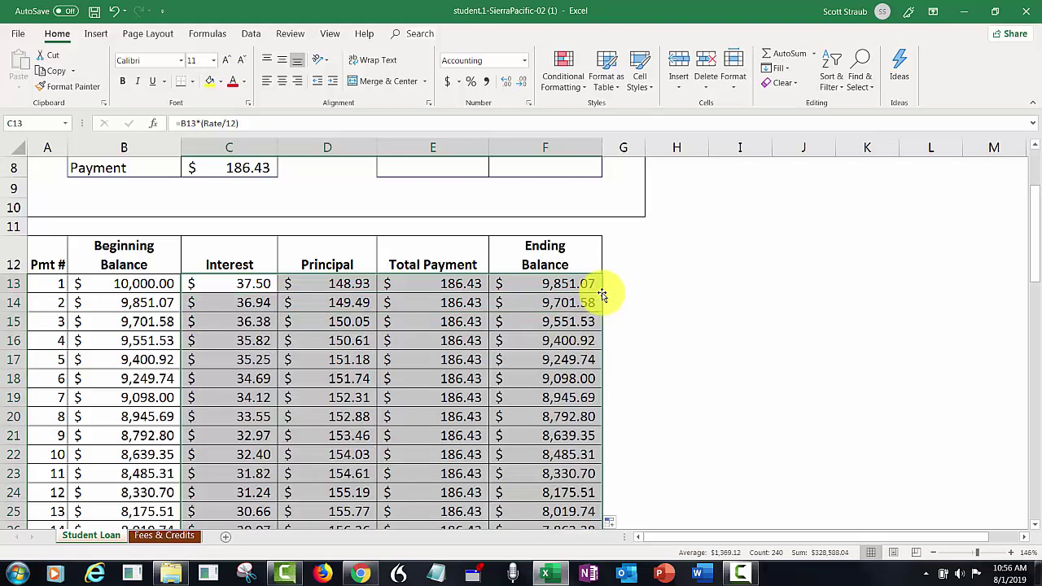
pyautogui.scroll(-7, 474, 363)
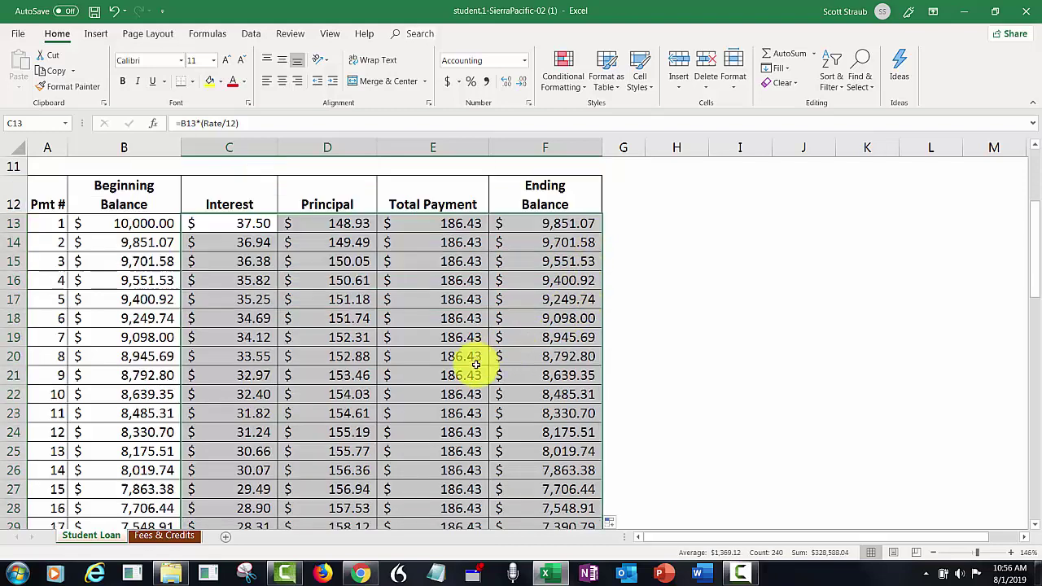
pyautogui.scroll(-13, 474, 362)
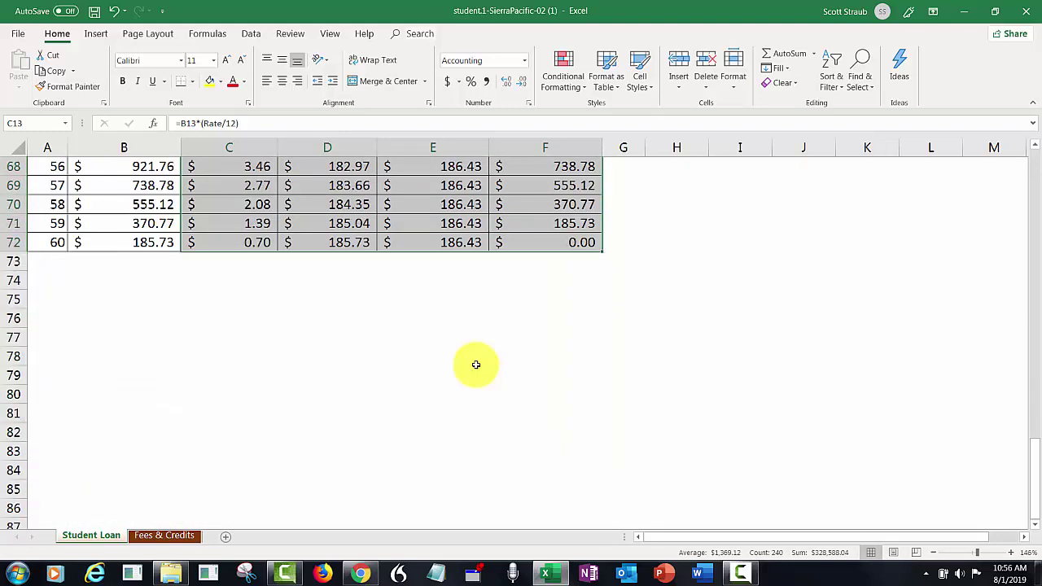
pyautogui.scroll(3, 475, 365)
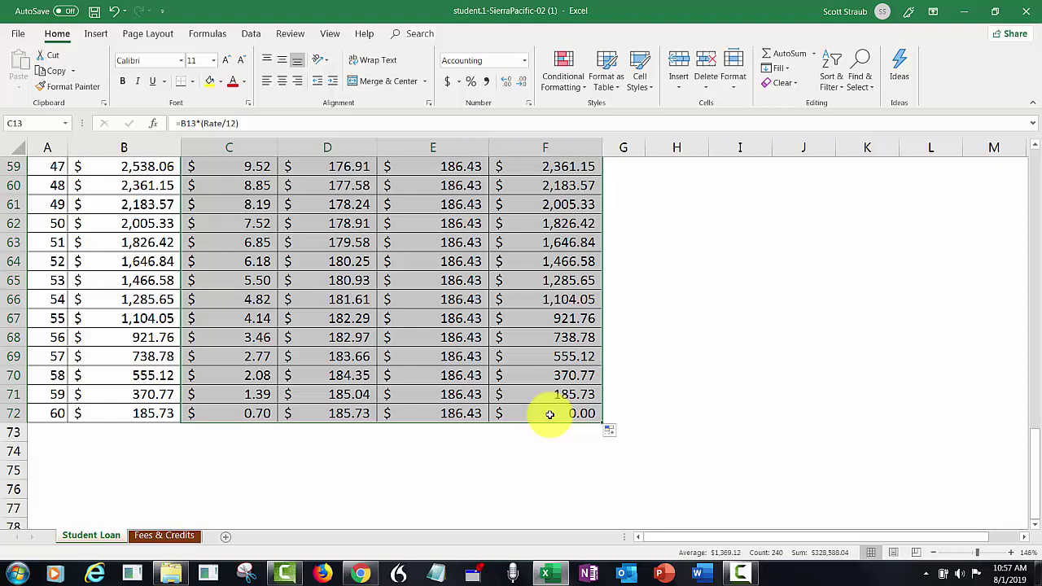
pyautogui.hotkey('ctrl', 'Home')
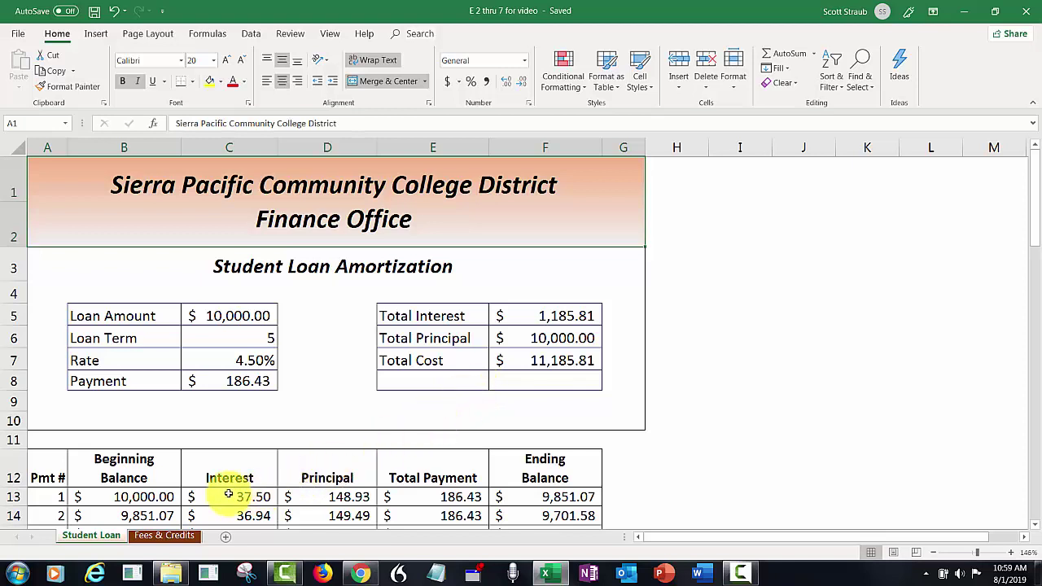
# Step: On the Fees & Credits sheet, enter the formula =C7*D7*E7 in General Biology's Total Fees cell F7
pyautogui.click(167, 535)
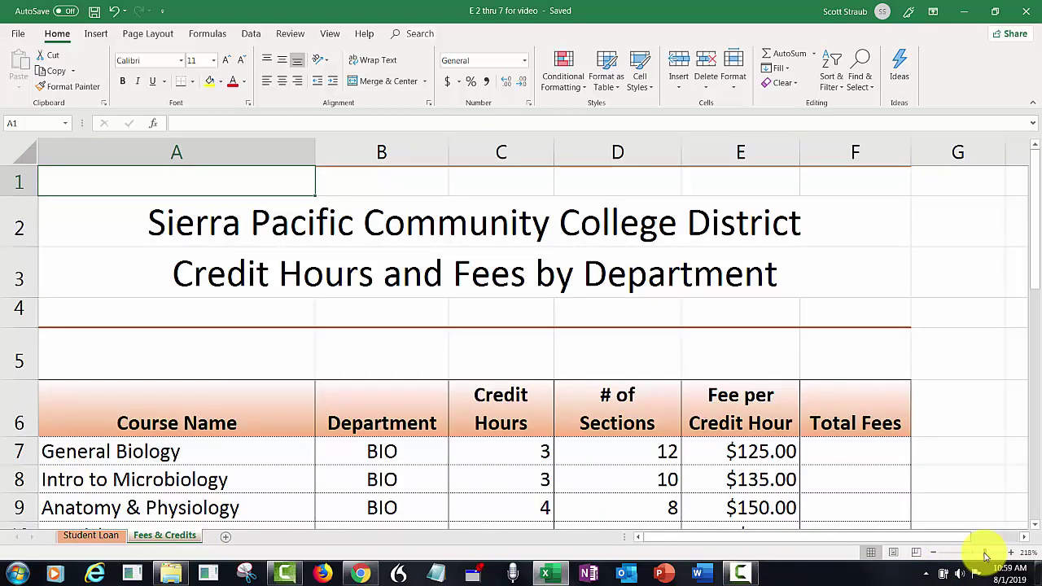
pyautogui.moveTo(1038, 267); pyautogui.dragTo(1027, 290)
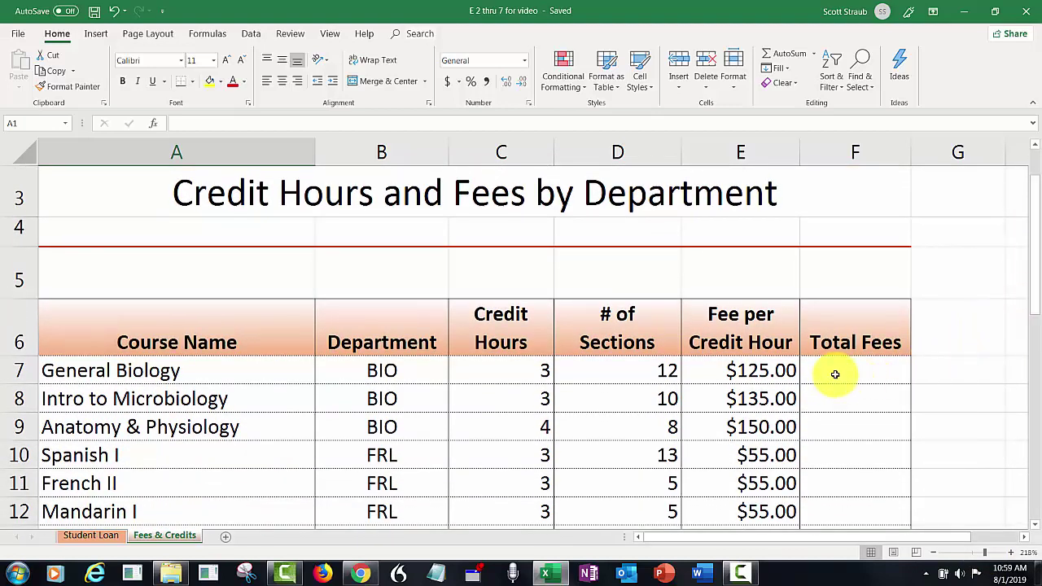
pyautogui.click(835, 373)
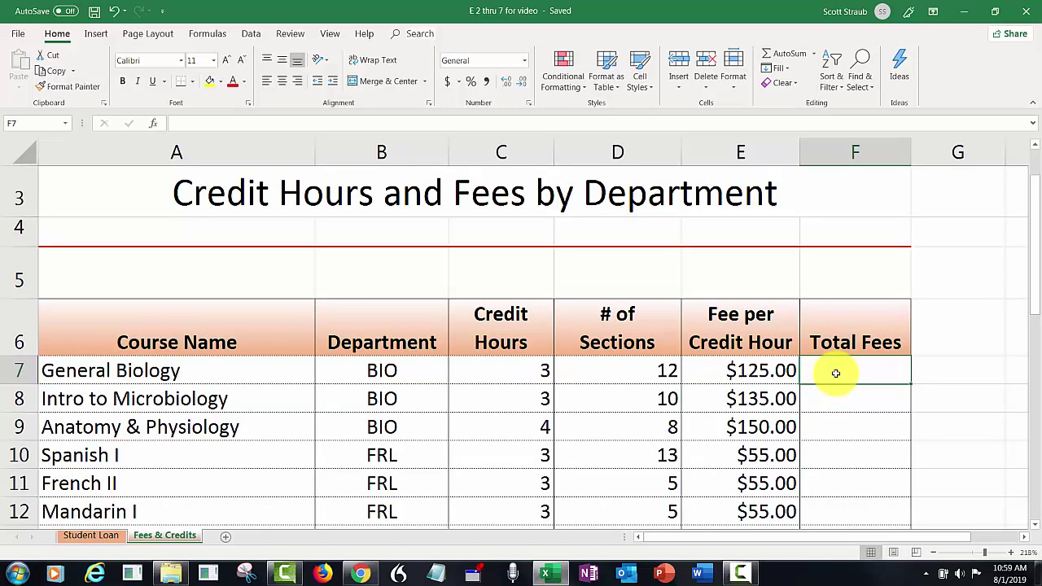
pyautogui.write('=')
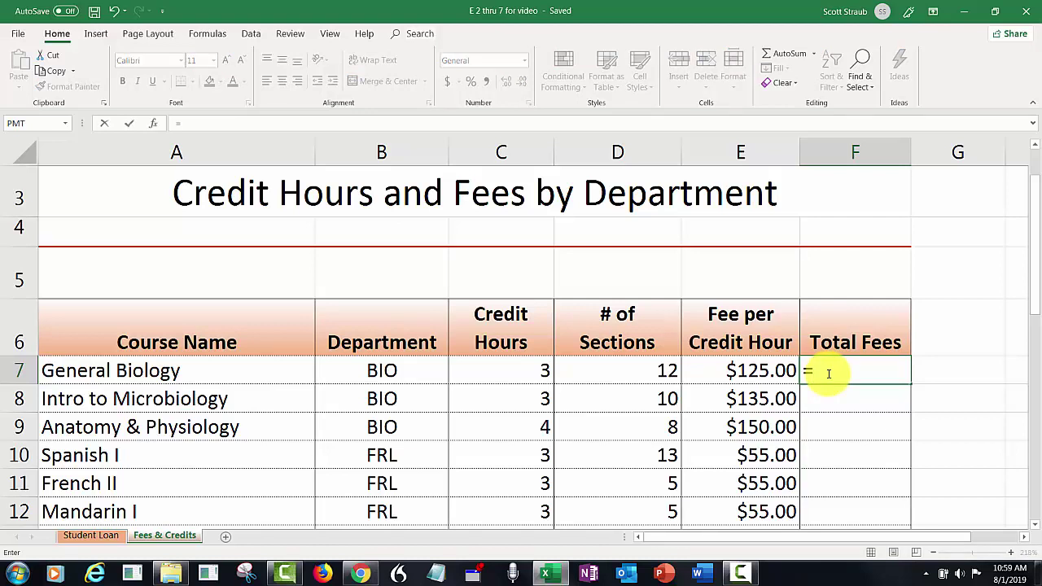
pyautogui.click(491, 373)
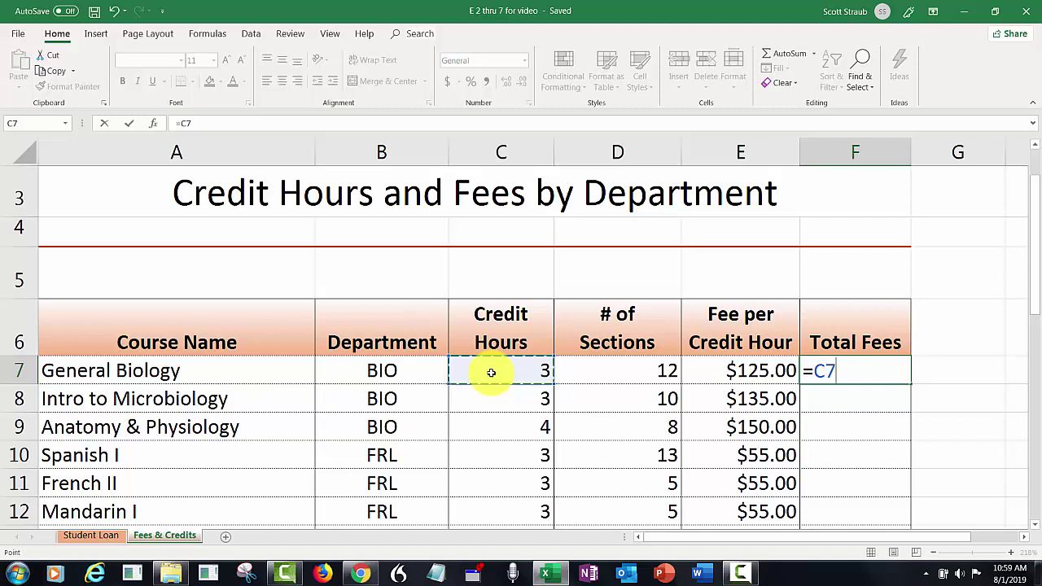
pyautogui.write('*')
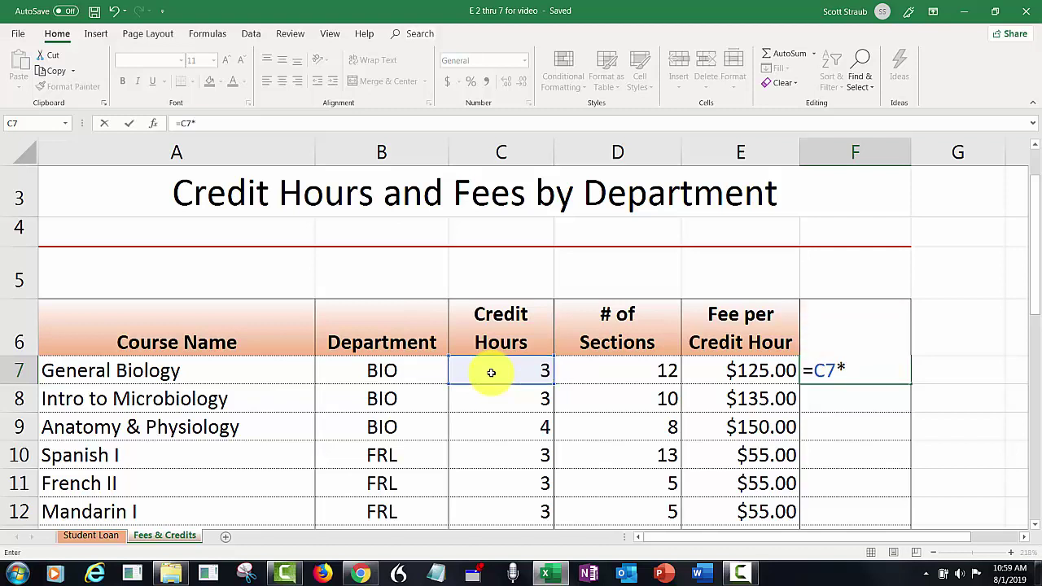
pyautogui.click(588, 373)
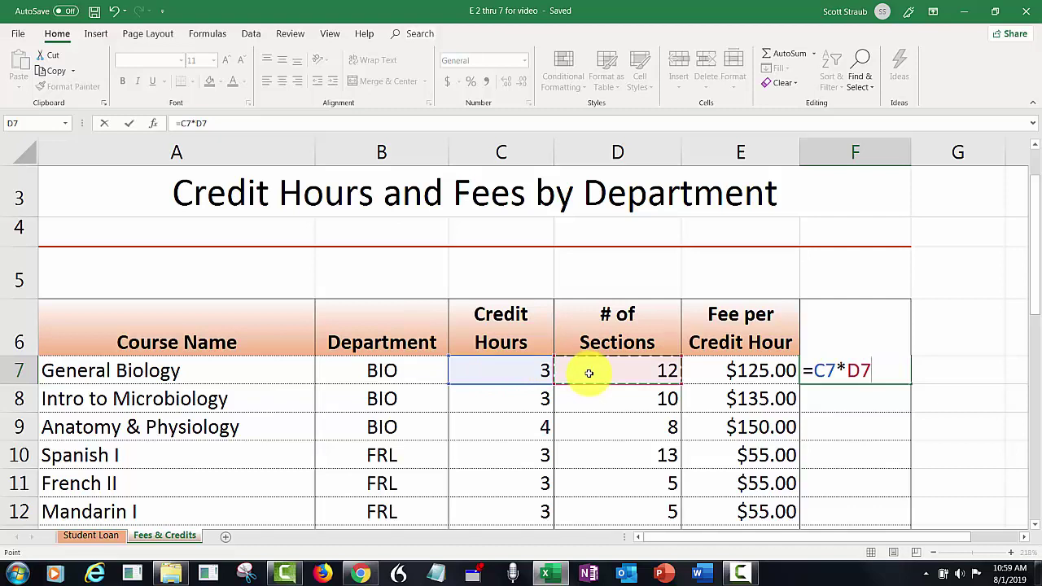
pyautogui.write('*')
pyautogui.click(707, 371)
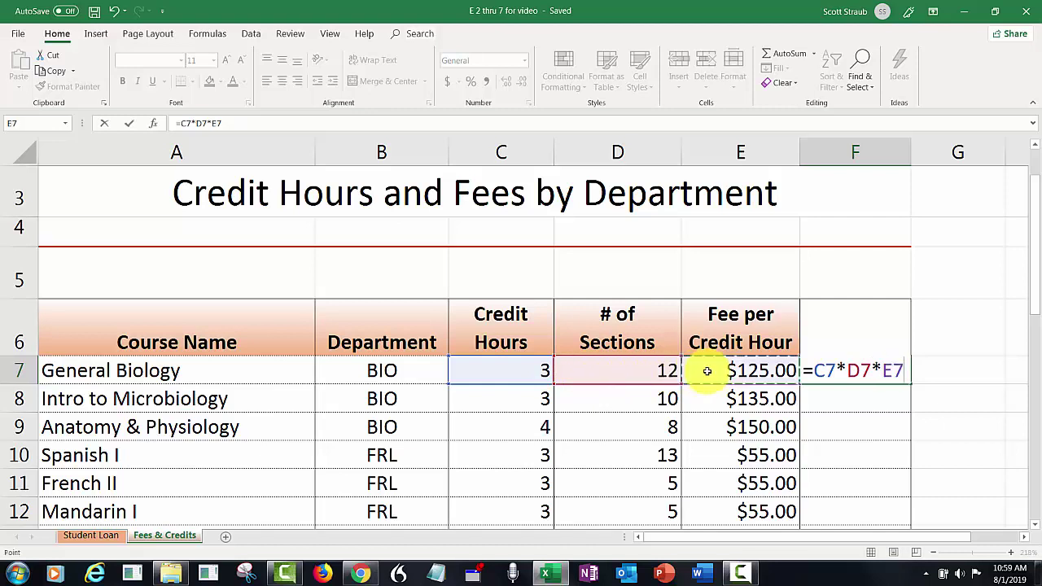
pyautogui.press('Return')
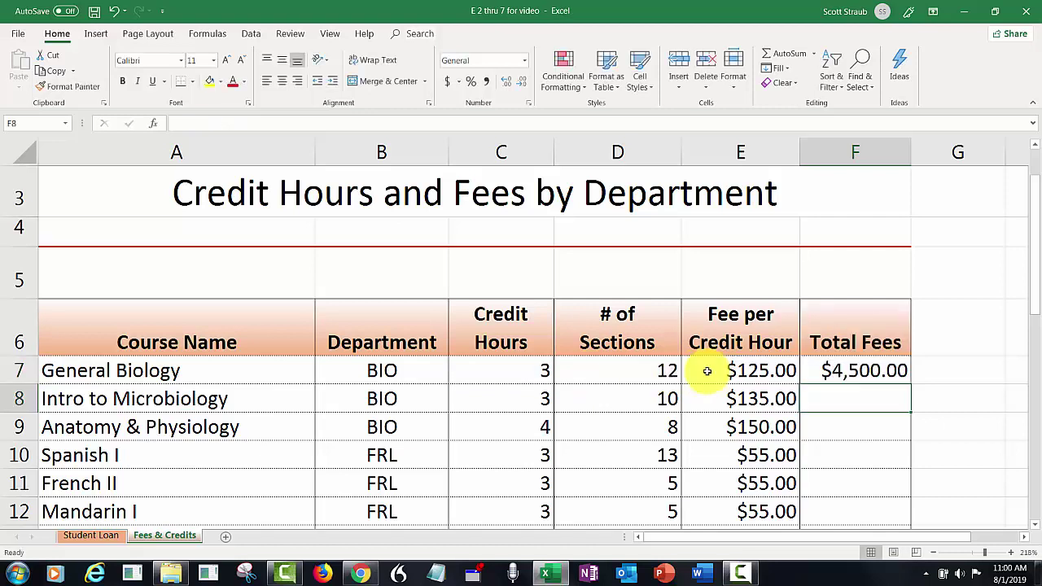
# Step: Copy the Total Fees formula from F7 down to F18 for the remaining courses
pyautogui.click(849, 372)
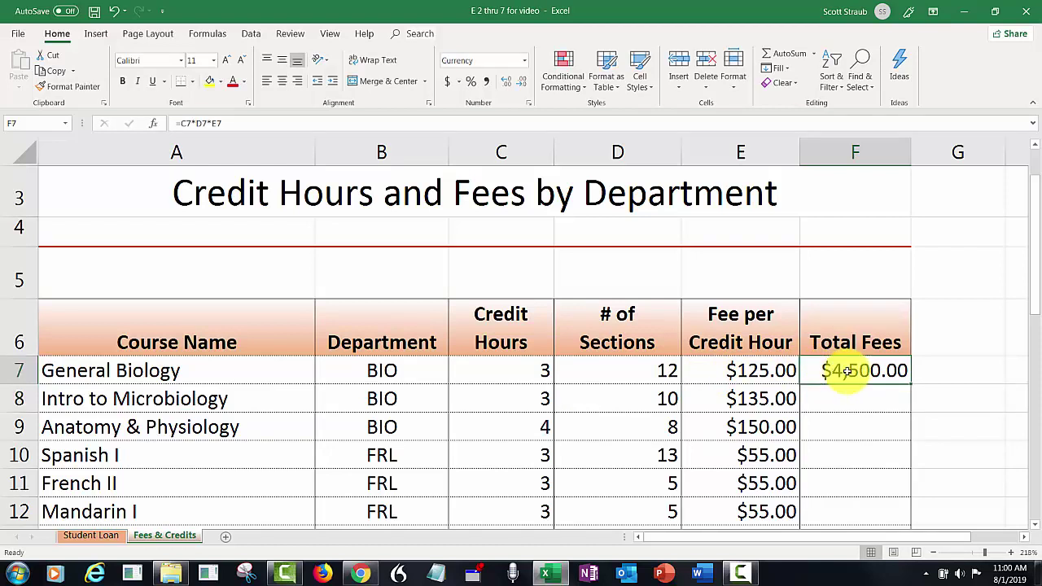
pyautogui.doubleClick(910, 383)
pyautogui.moveTo(1033, 277); pyautogui.dragTo(1034, 307)
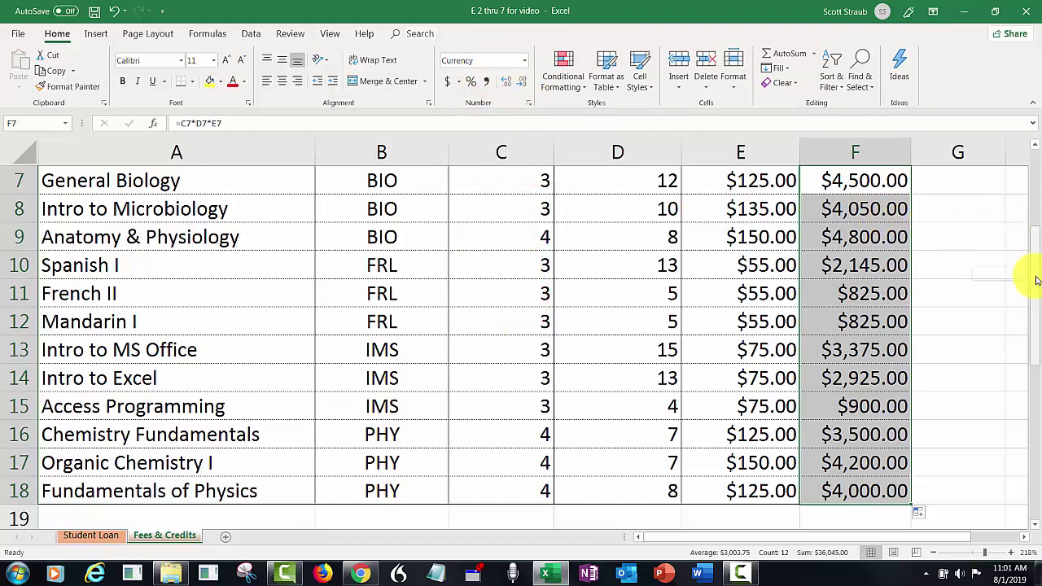
pyautogui.moveTo(1031, 277); pyautogui.dragTo(1038, 309)
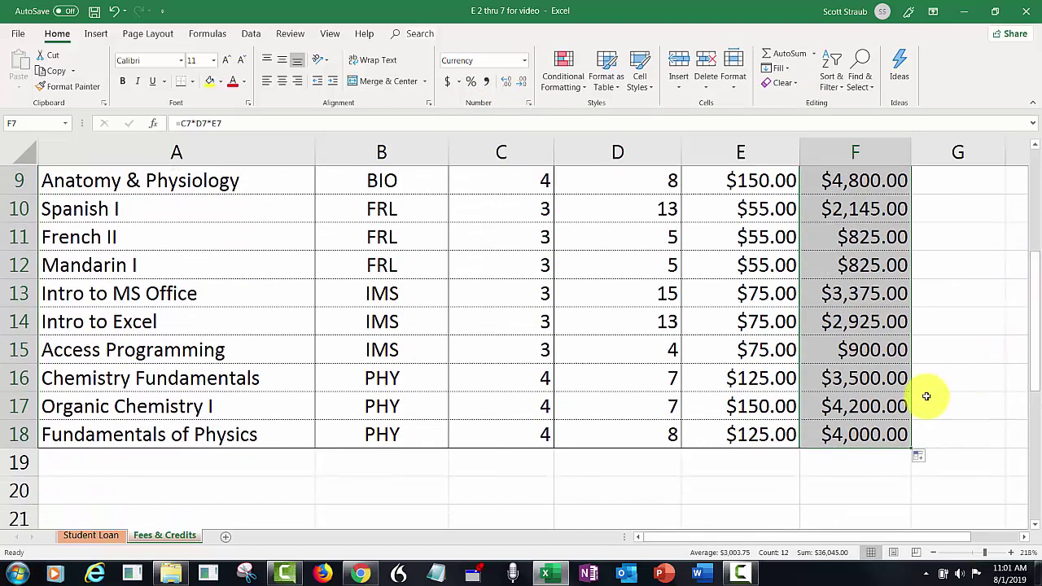
# Step: Add a bottom border to the last Total Fees cell, F18, in the Fundamentals of Physics row
pyautogui.click(857, 429)
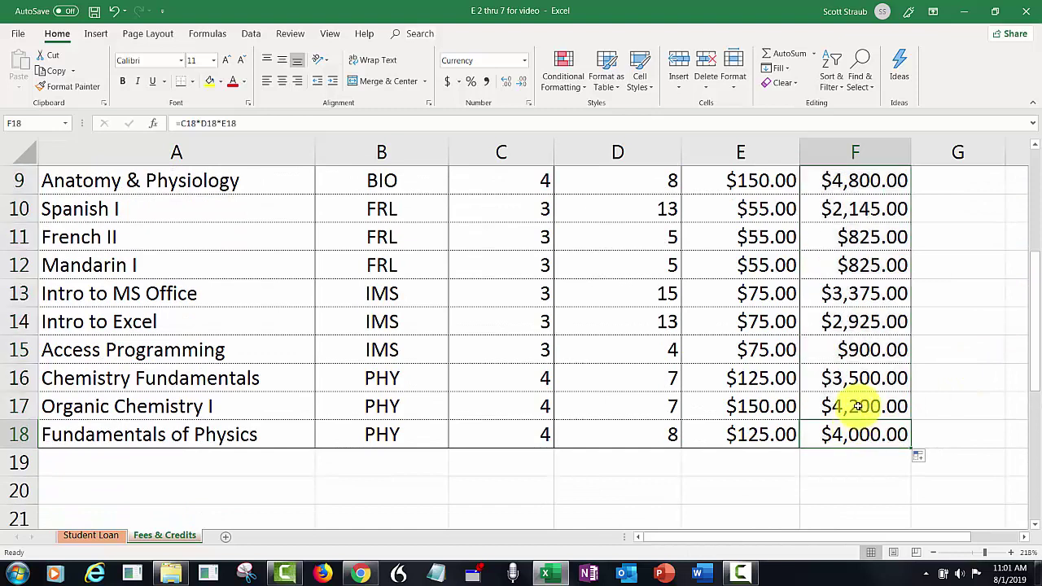
pyautogui.click(857, 400)
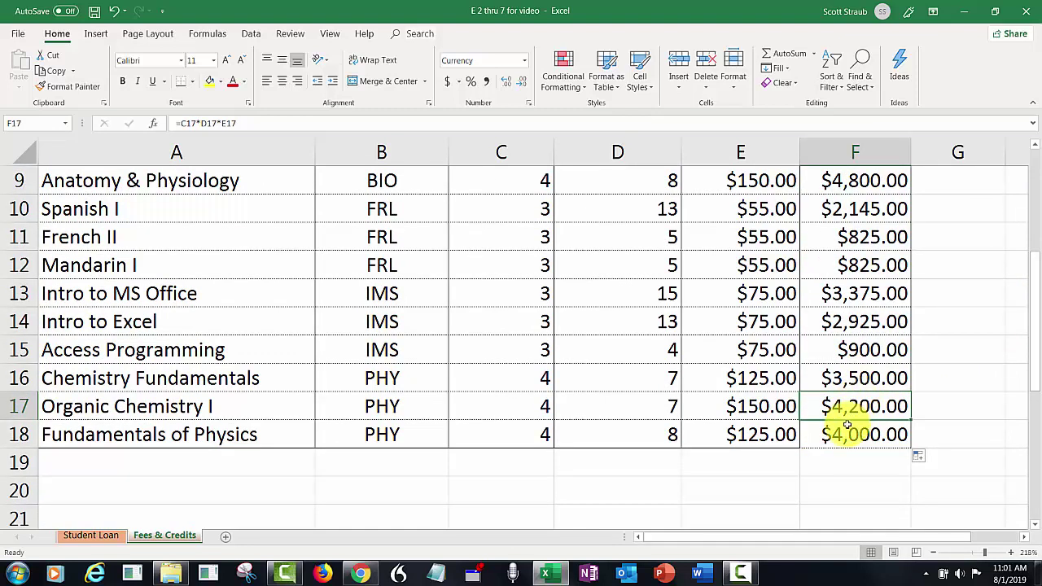
pyautogui.click(849, 383)
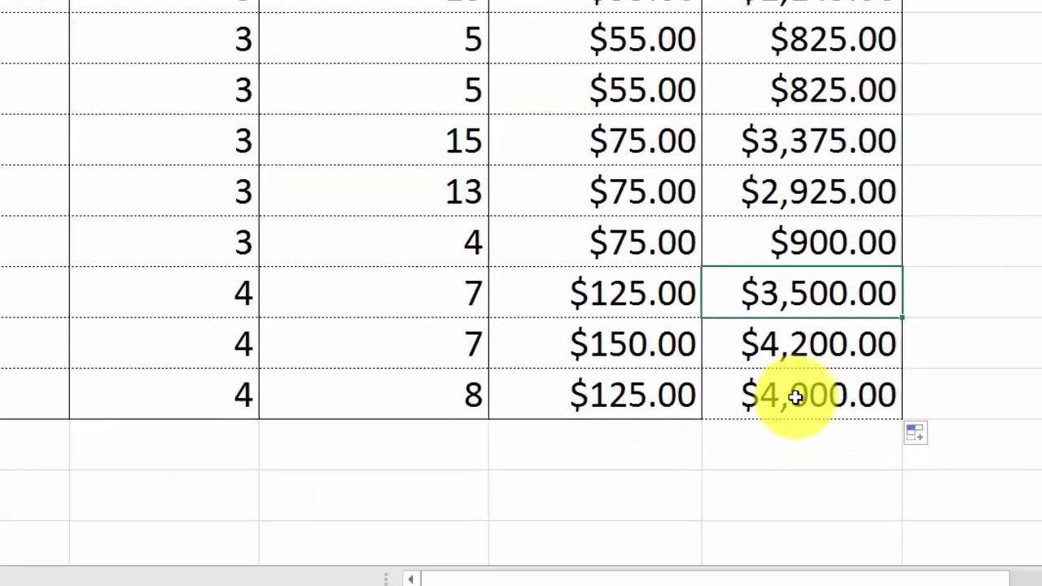
pyautogui.click(853, 432)
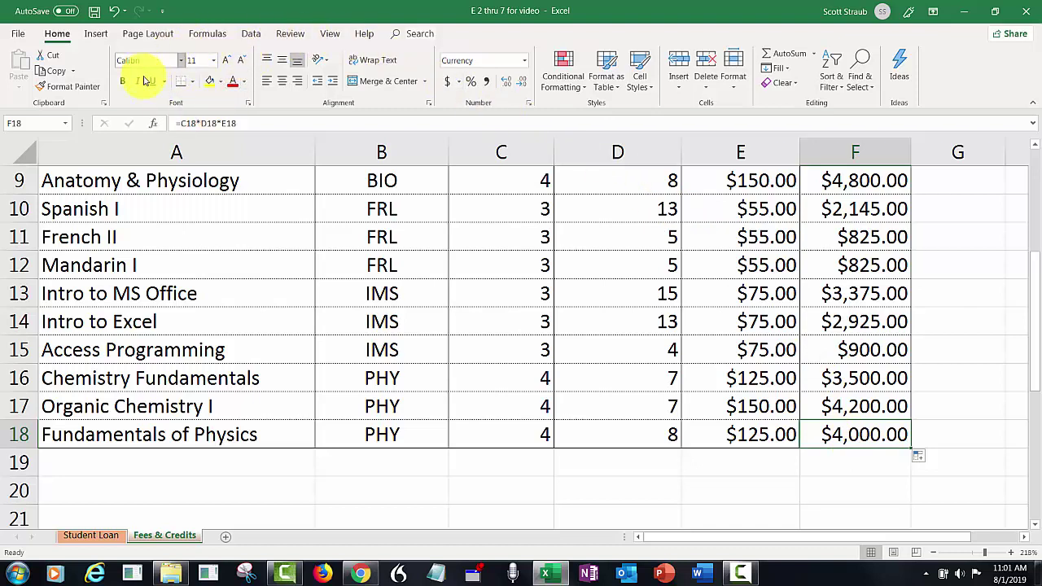
pyautogui.click(193, 86)
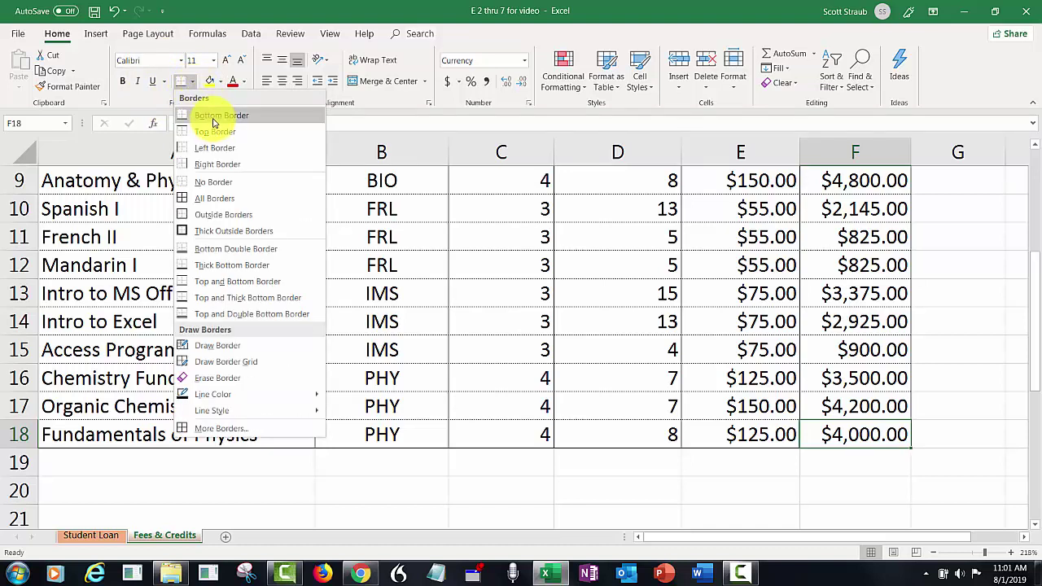
pyautogui.click(215, 118)
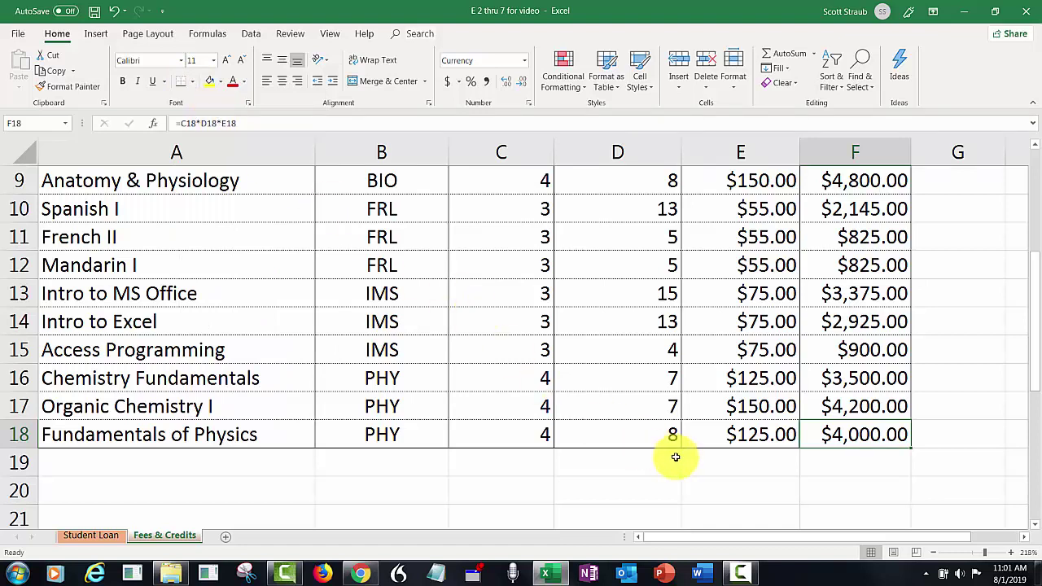
pyautogui.click(721, 469)
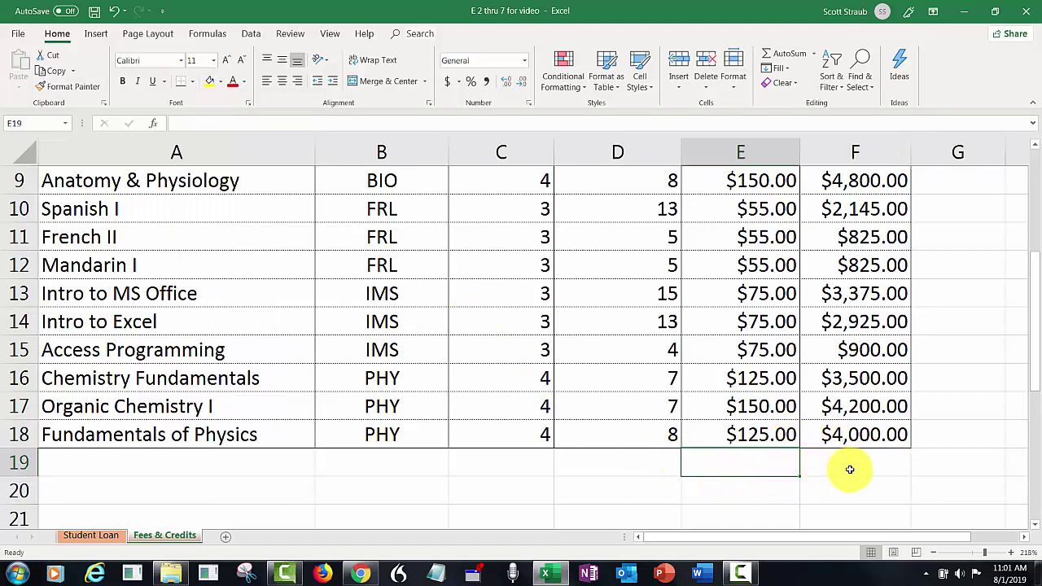
pyautogui.click(872, 482)
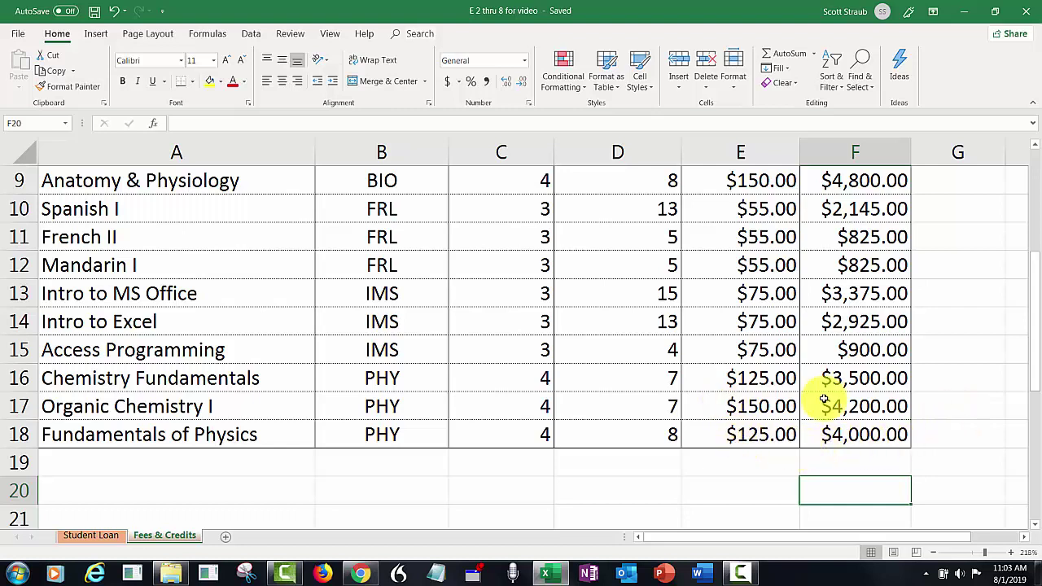
# Step: Start a SUMIF function in BIO's department Total Fees cell C26, with the absolute range $B$7:$B$18 as its Range
pyautogui.moveTo(1031, 368); pyautogui.dragTo(1038, 473)
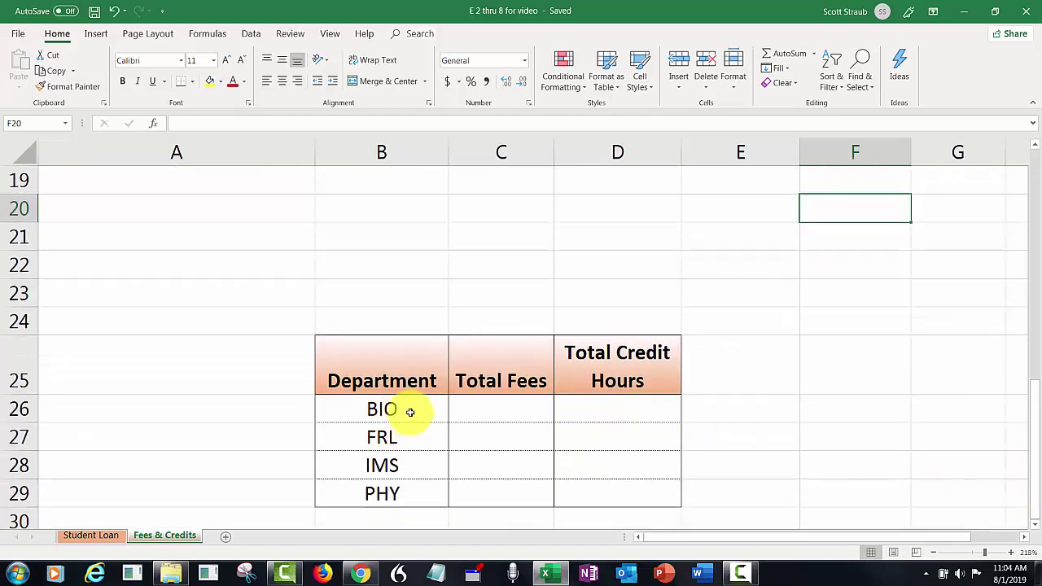
pyautogui.click(482, 414)
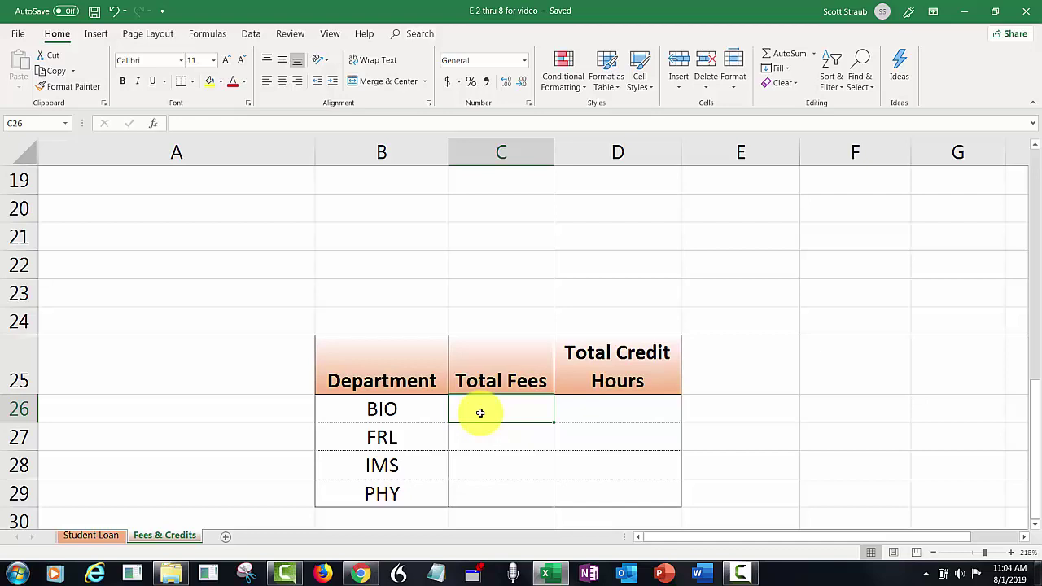
pyautogui.click(204, 35)
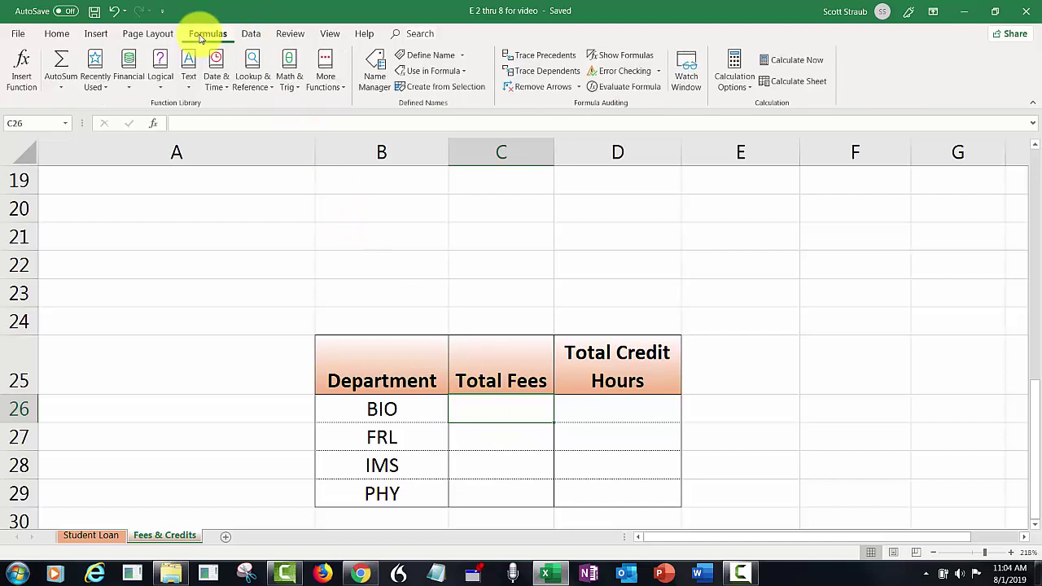
pyautogui.click(296, 77)
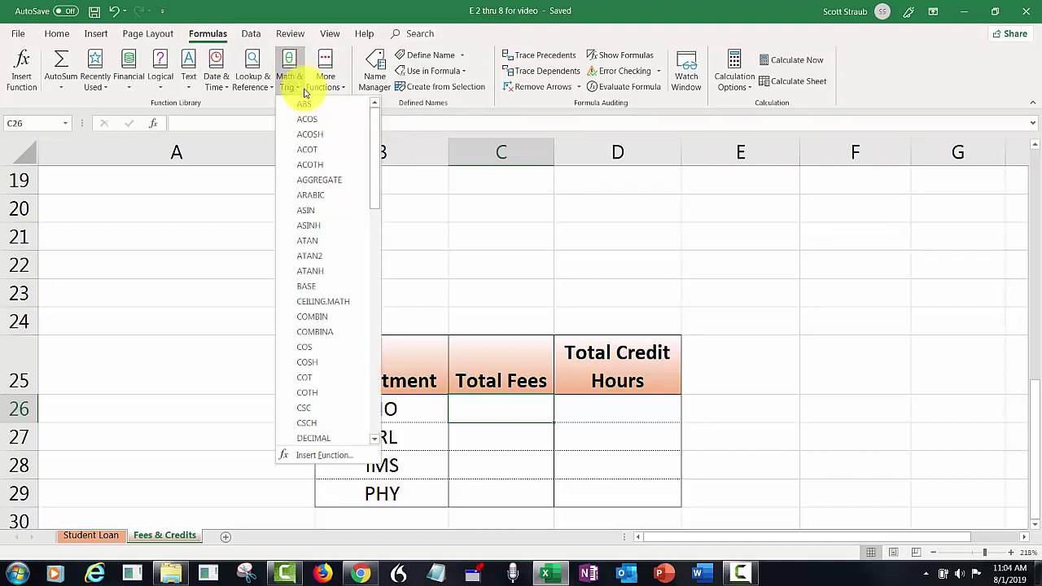
pyautogui.moveTo(372, 149); pyautogui.dragTo(356, 377)
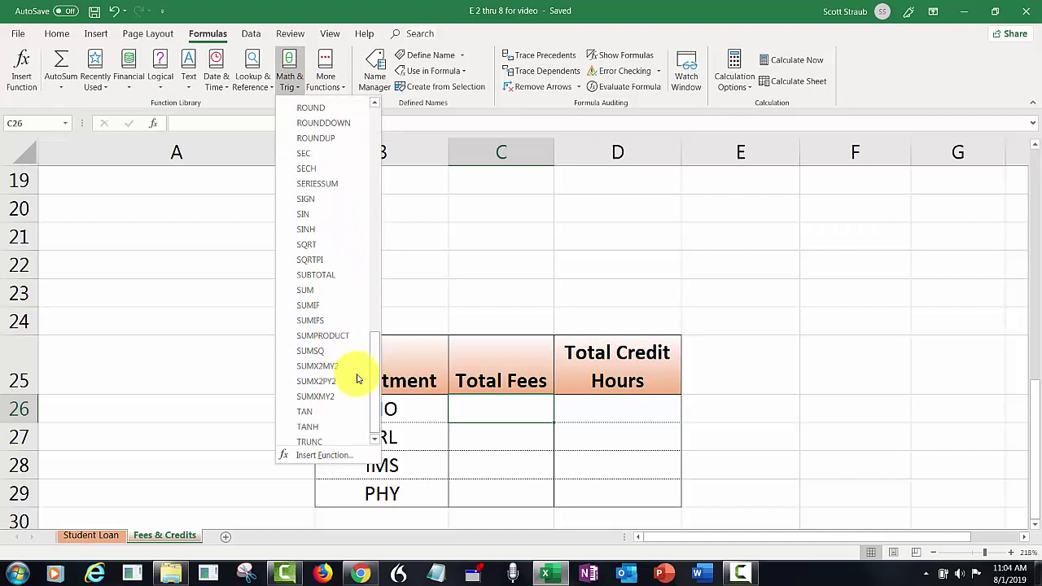
pyautogui.click(308, 305)
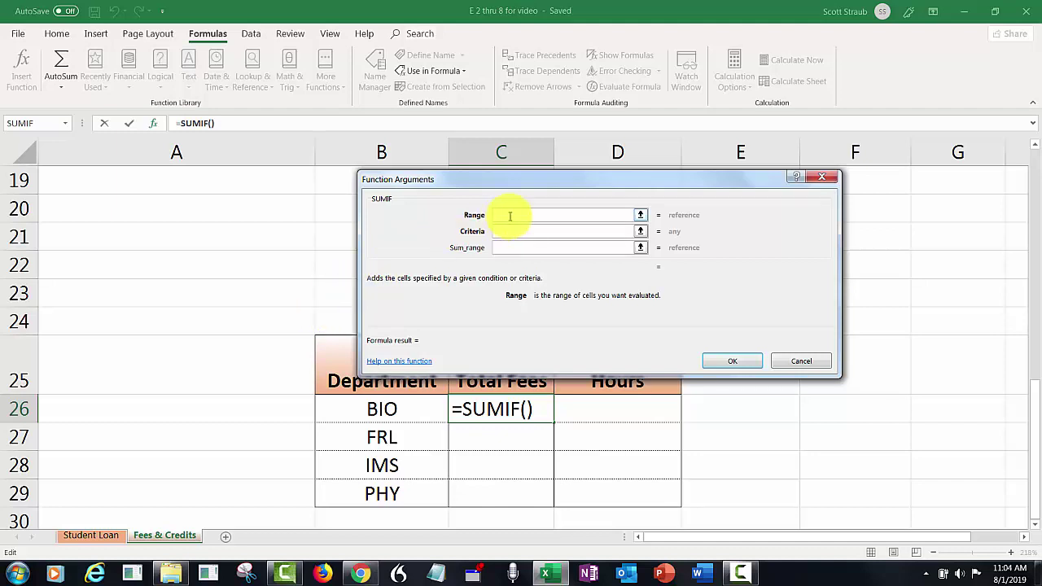
pyautogui.moveTo(458, 179); pyautogui.dragTo(594, 174)
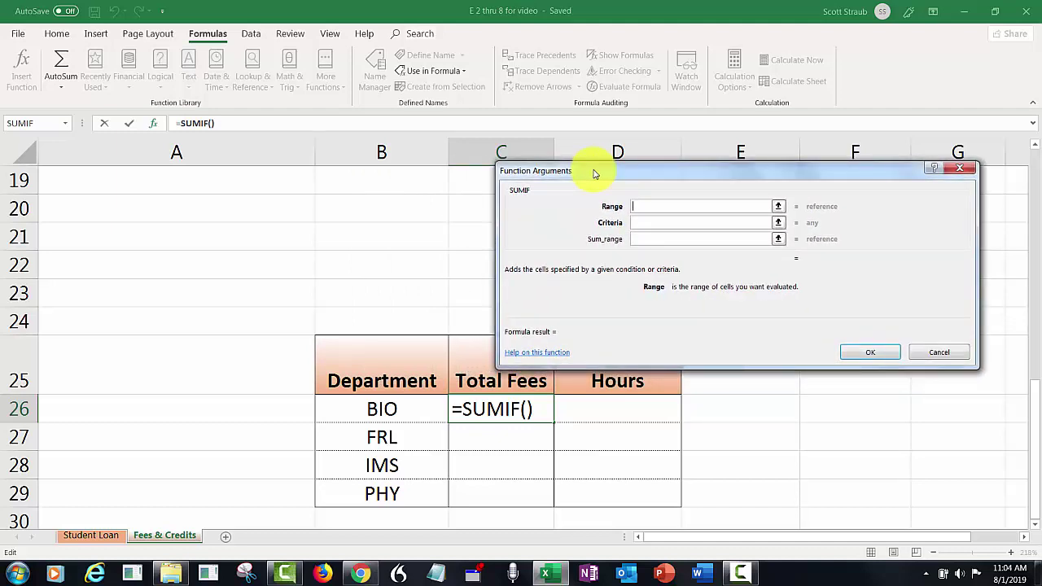
pyautogui.moveTo(594, 173); pyautogui.dragTo(599, 173)
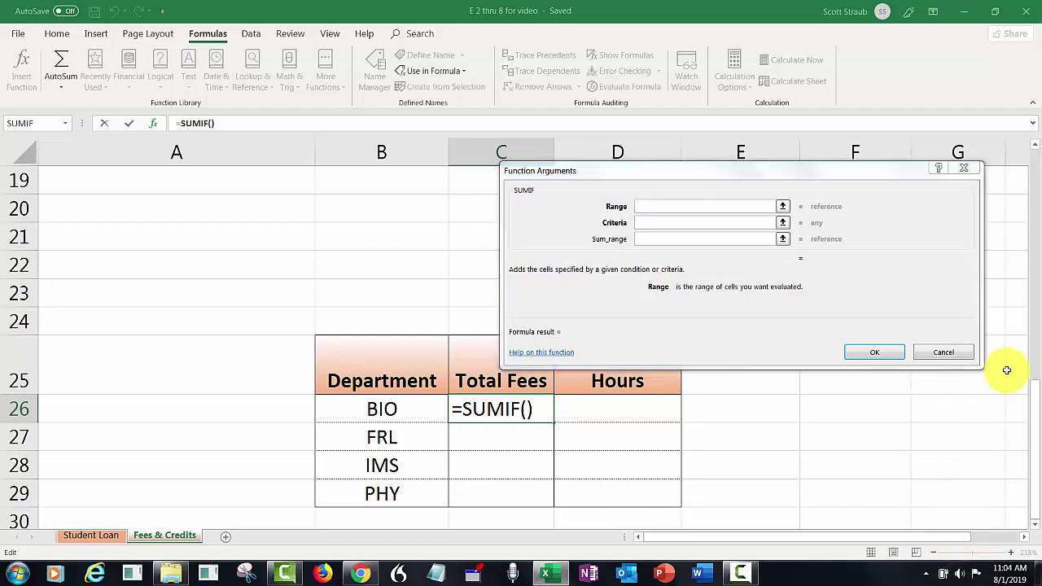
pyautogui.moveTo(1037, 427); pyautogui.dragTo(946, 225)
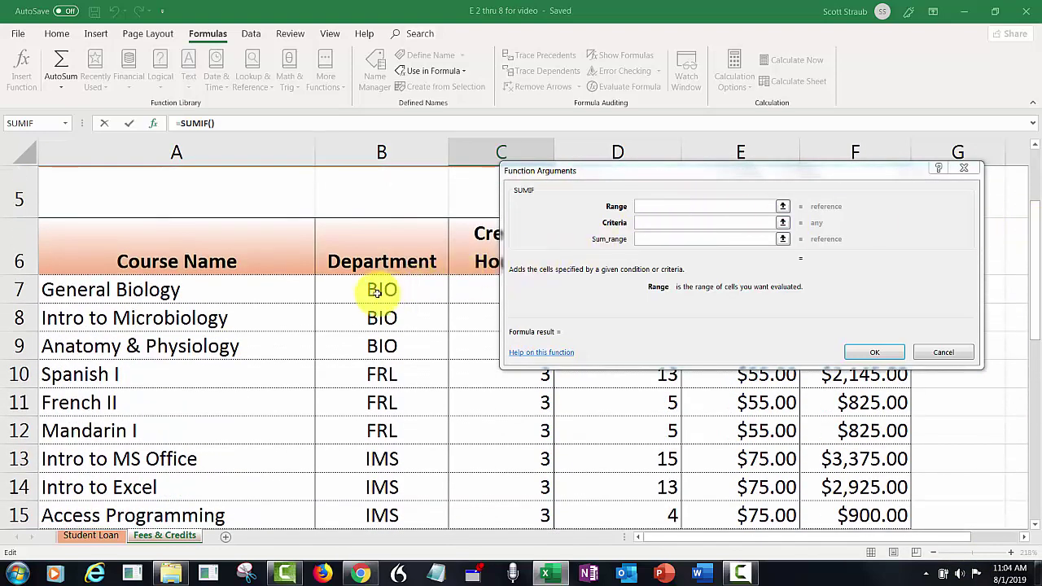
pyautogui.moveTo(379, 293); pyautogui.dragTo(382, 467)
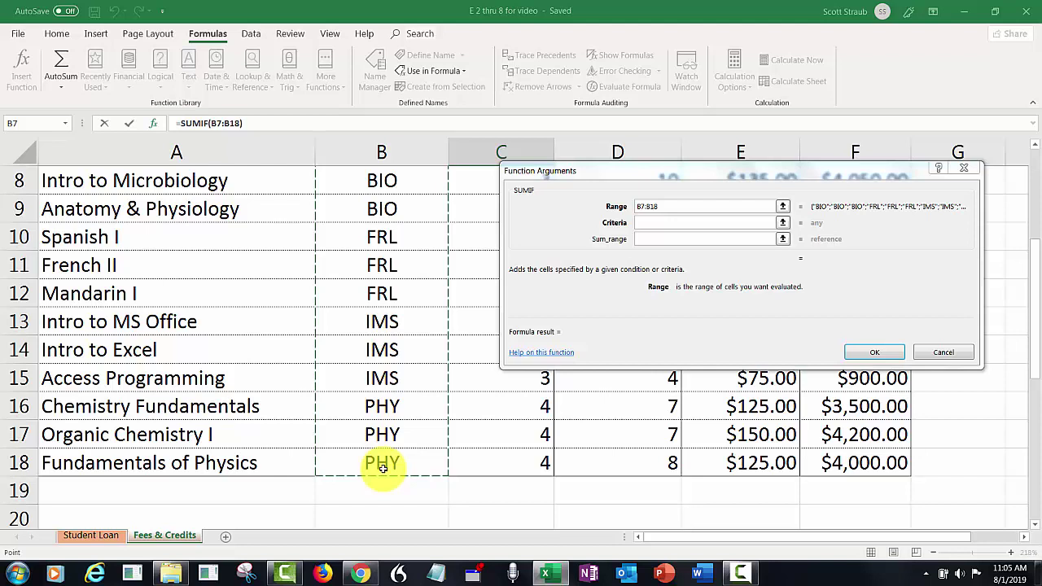
pyautogui.press('F4')
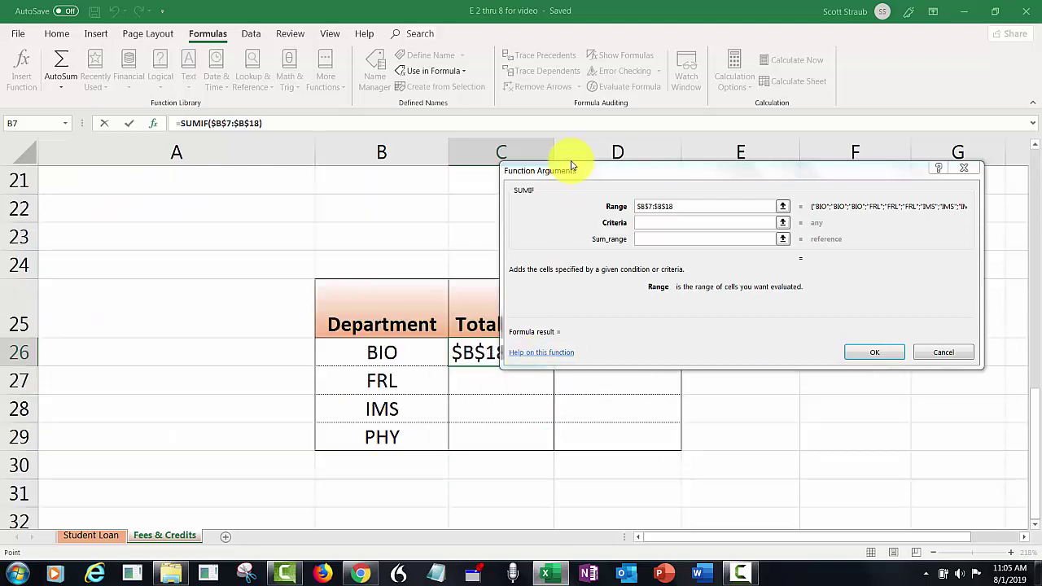
# Step: Set the SUMIF criteria to the BIO department cell B26
pyautogui.moveTo(594, 170); pyautogui.dragTo(625, 123)
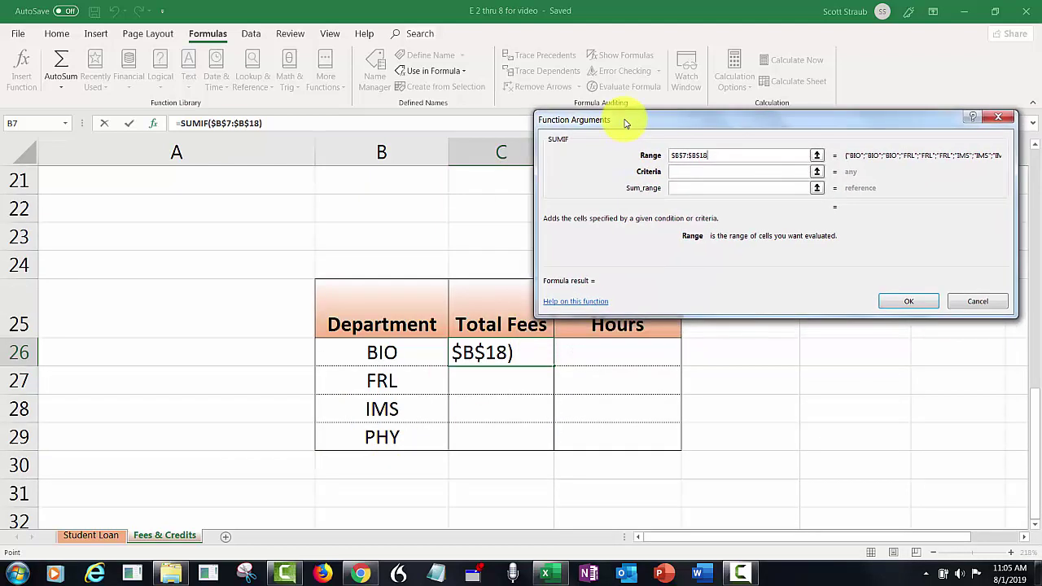
pyautogui.click(682, 172)
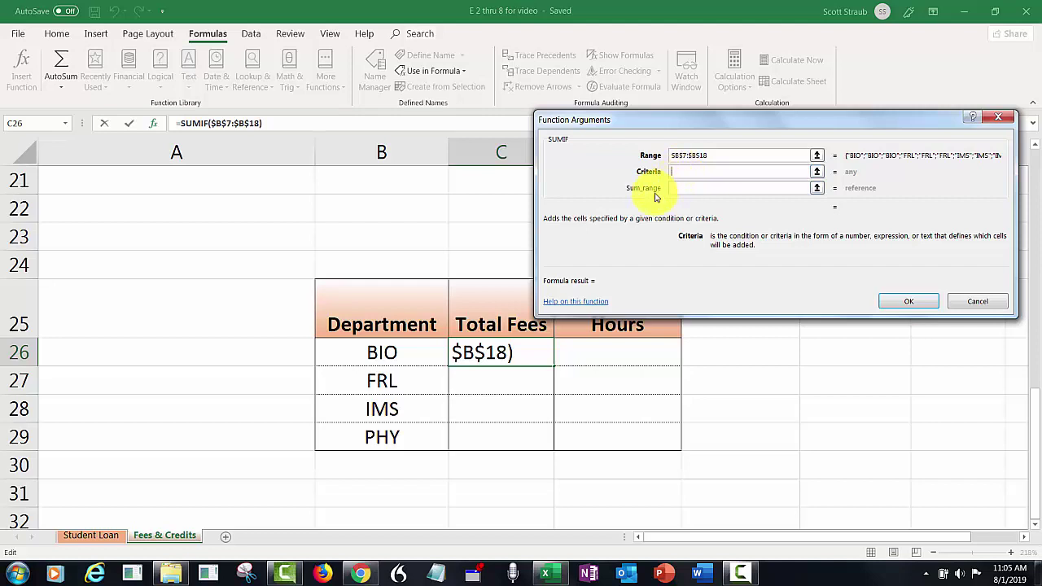
pyautogui.click(376, 353)
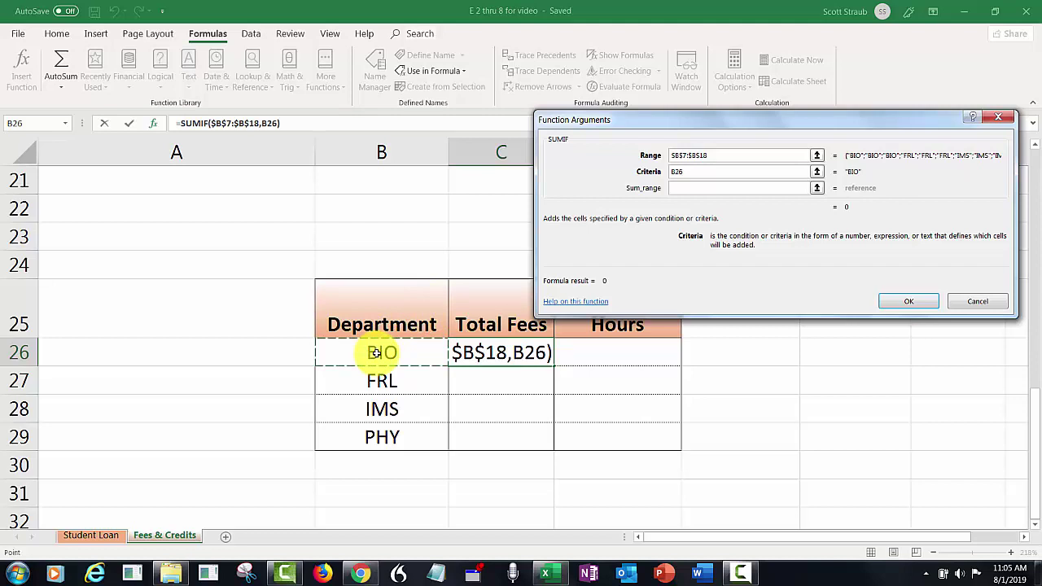
# Step: Set the SUMIF sum range to the absolute Total Fees range $F$7:$F$18 and complete the function
pyautogui.click(702, 190)
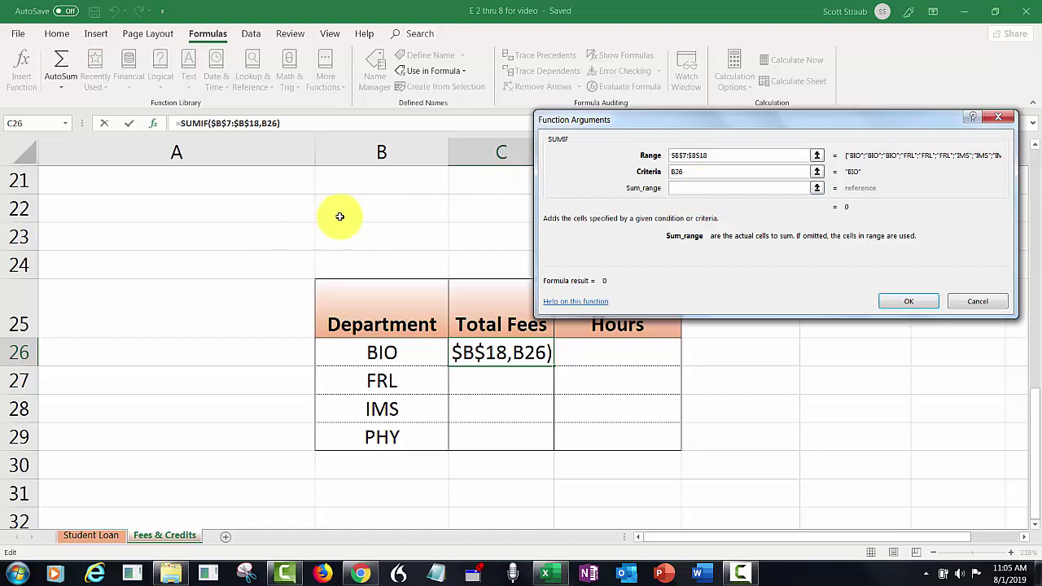
pyautogui.moveTo(1035, 440); pyautogui.dragTo(1032, 240)
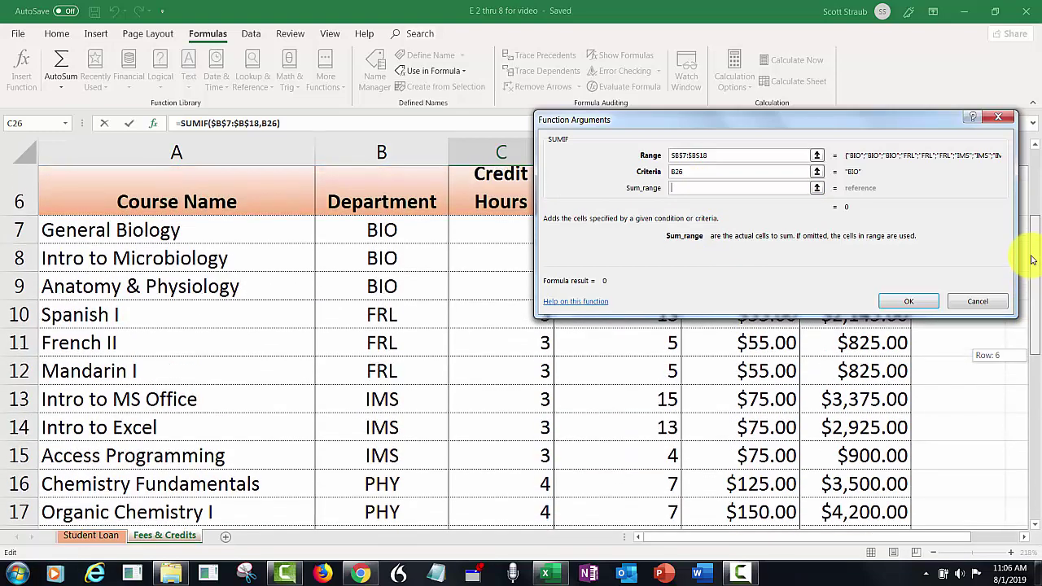
pyautogui.moveTo(797, 121); pyautogui.dragTo(376, 82)
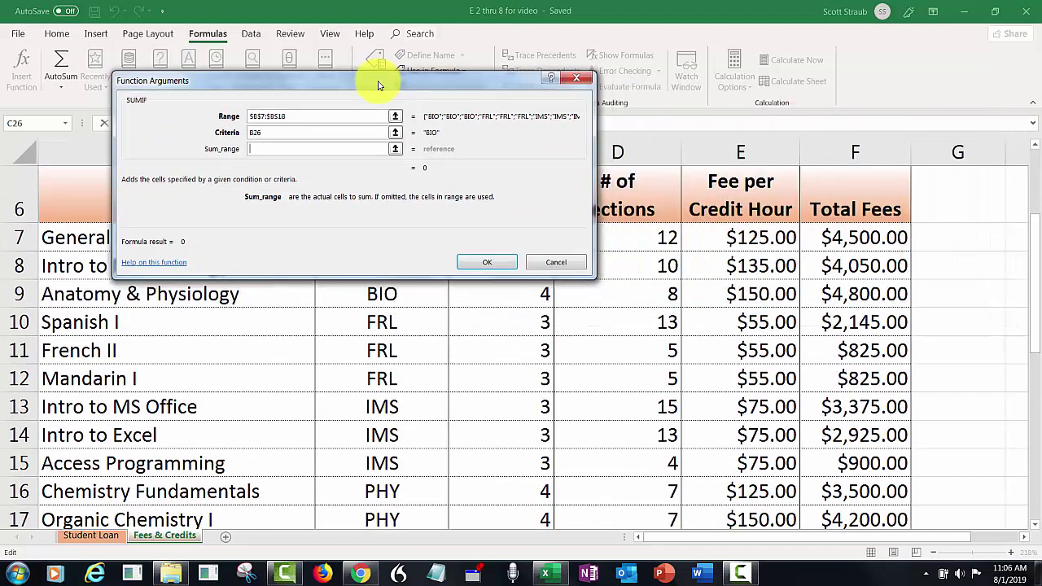
pyautogui.moveTo(825, 242); pyautogui.dragTo(851, 459)
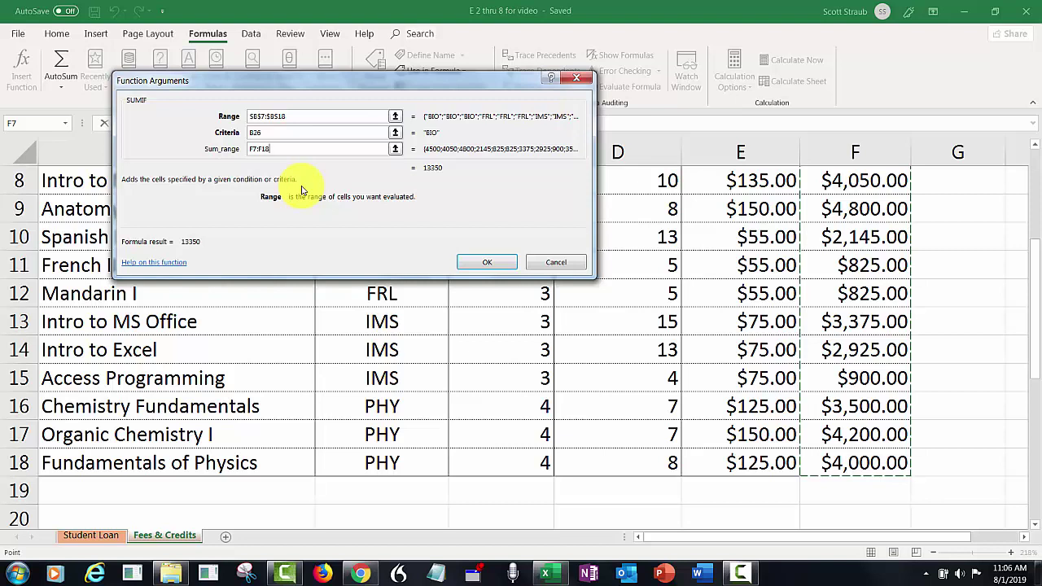
pyautogui.press('F4')
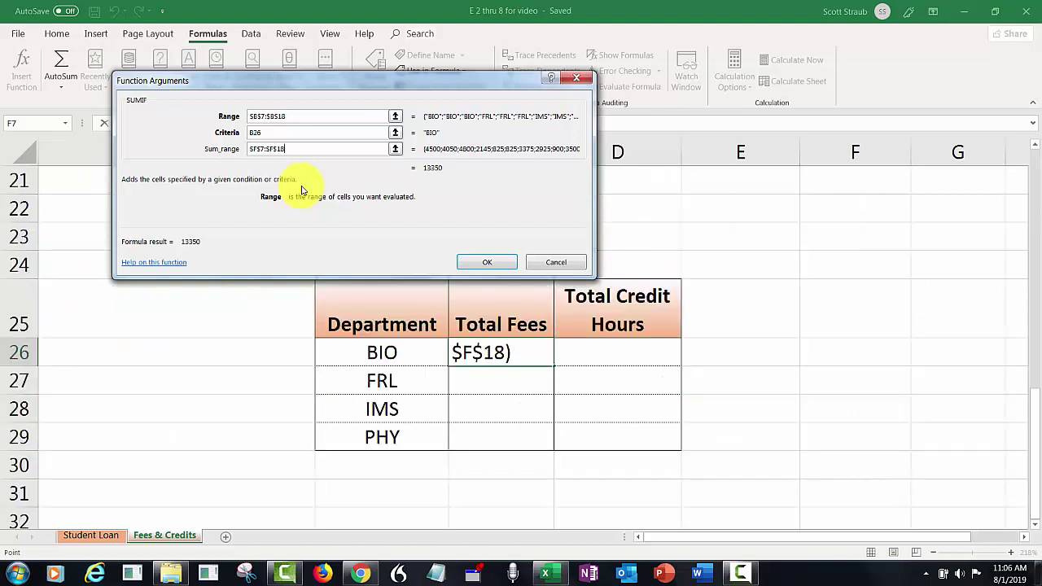
pyautogui.click(468, 263)
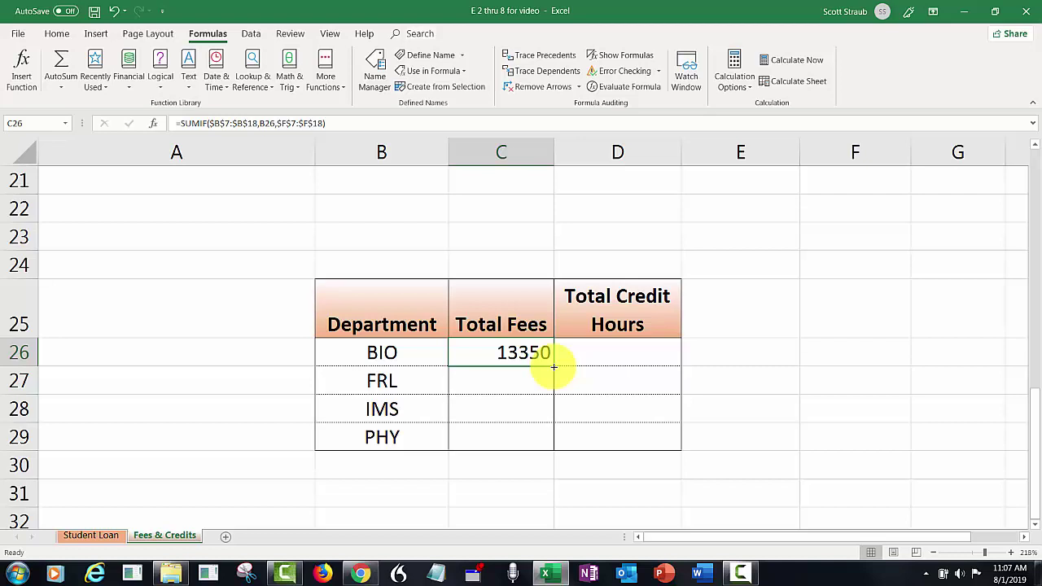
# Step: Copy the SUMIF formula from C26 down to C29 without formatting to preserve the table's borders
pyautogui.moveTo(554, 366); pyautogui.dragTo(554, 438)
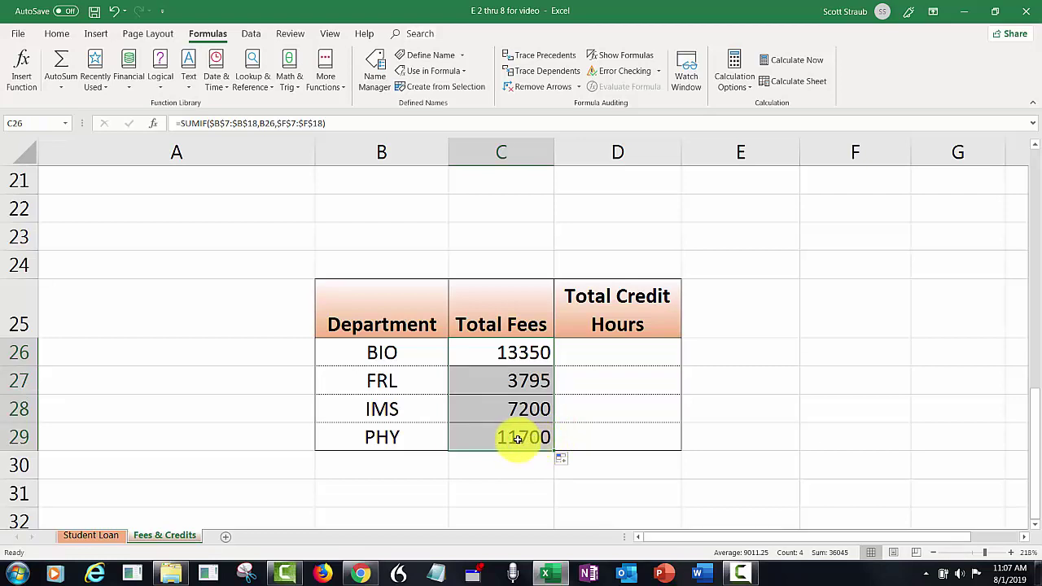
pyautogui.click(574, 461)
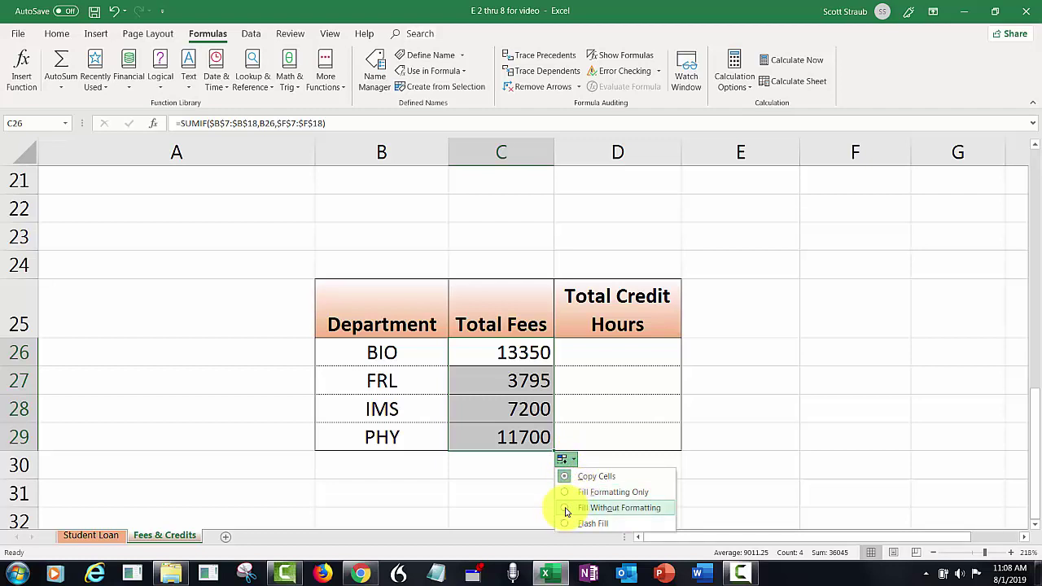
pyautogui.click(566, 511)
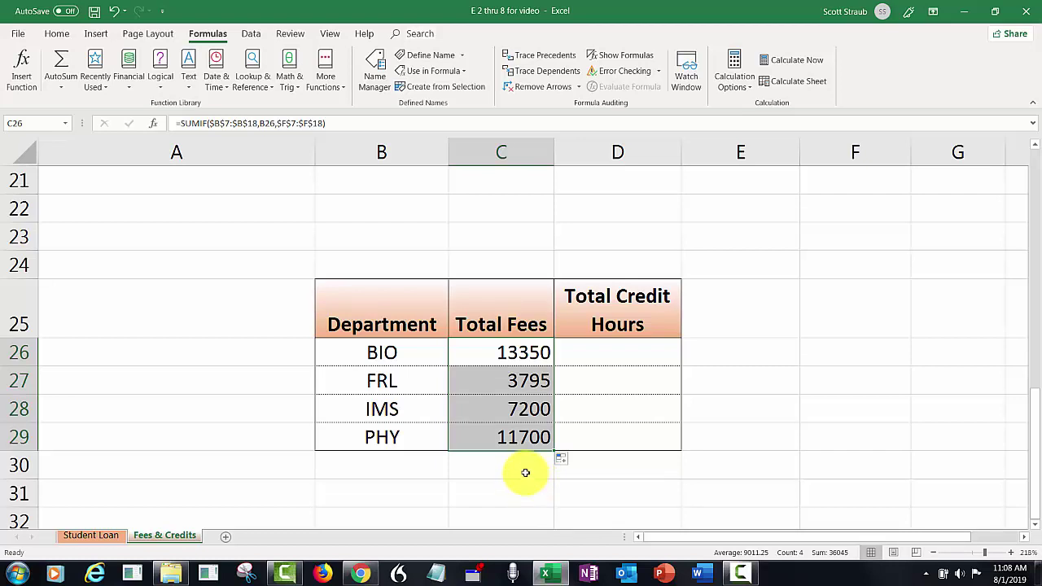
# Step: Format the department Total Fees cells C26:C29 as Currency
pyautogui.click(57, 35)
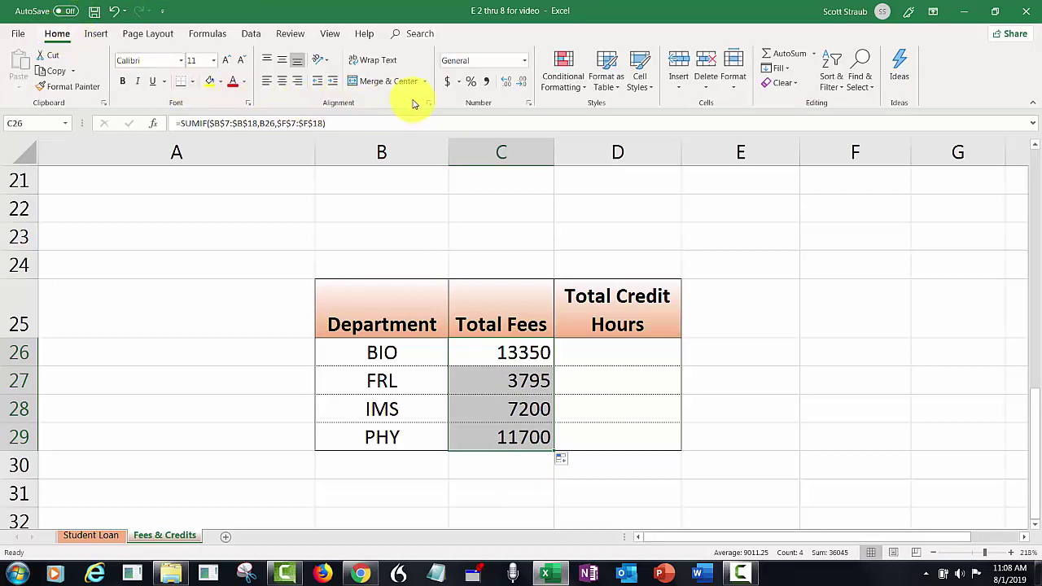
pyautogui.click(525, 62)
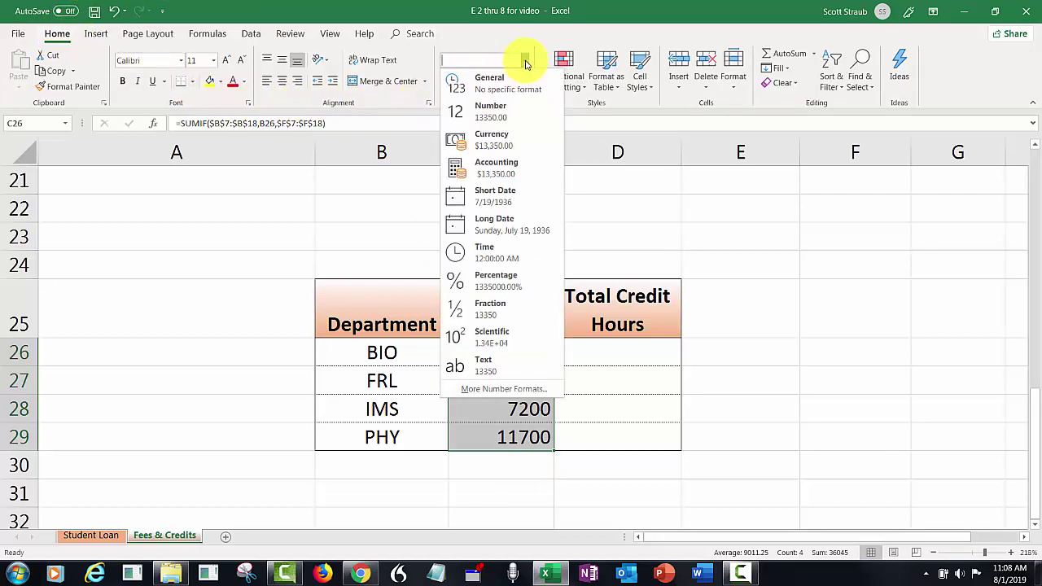
pyautogui.click(488, 139)
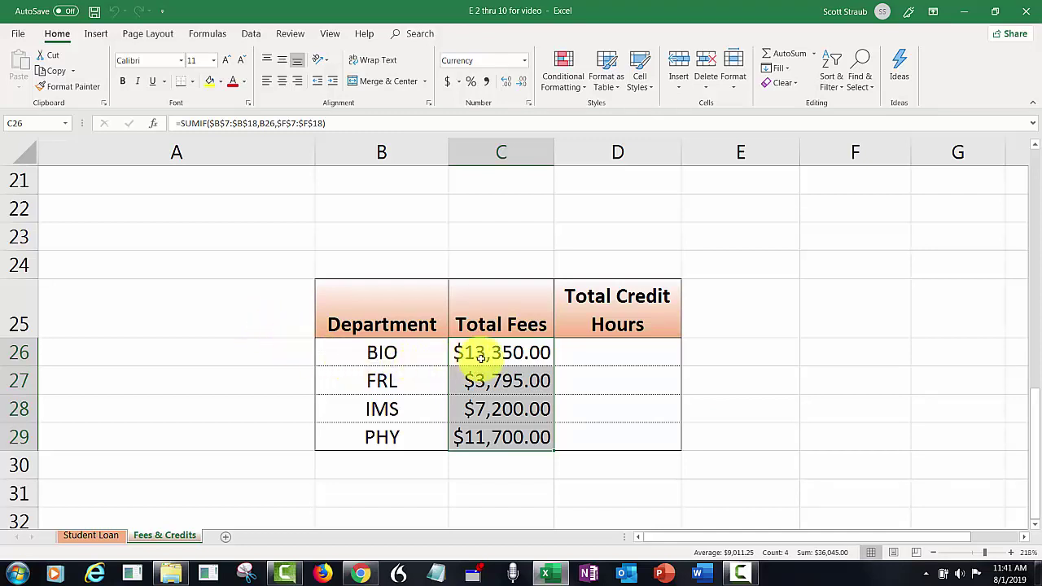
# Step: Start a SUMPRODUCT function in BIO's Total Credit Hours cell D26, with the BIO credit hours C7:C9 as Array1
pyautogui.click(593, 358)
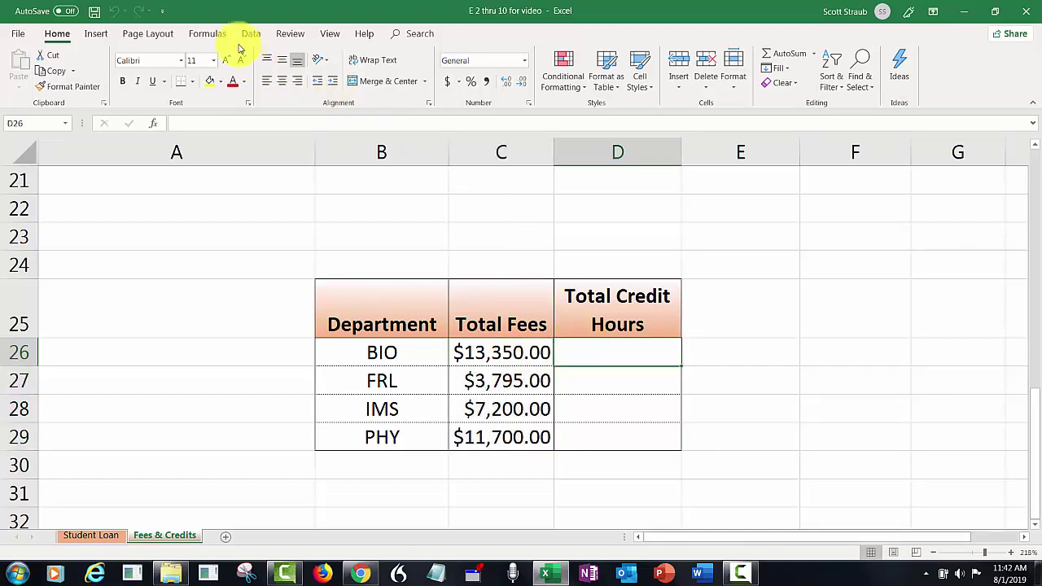
pyautogui.click(210, 34)
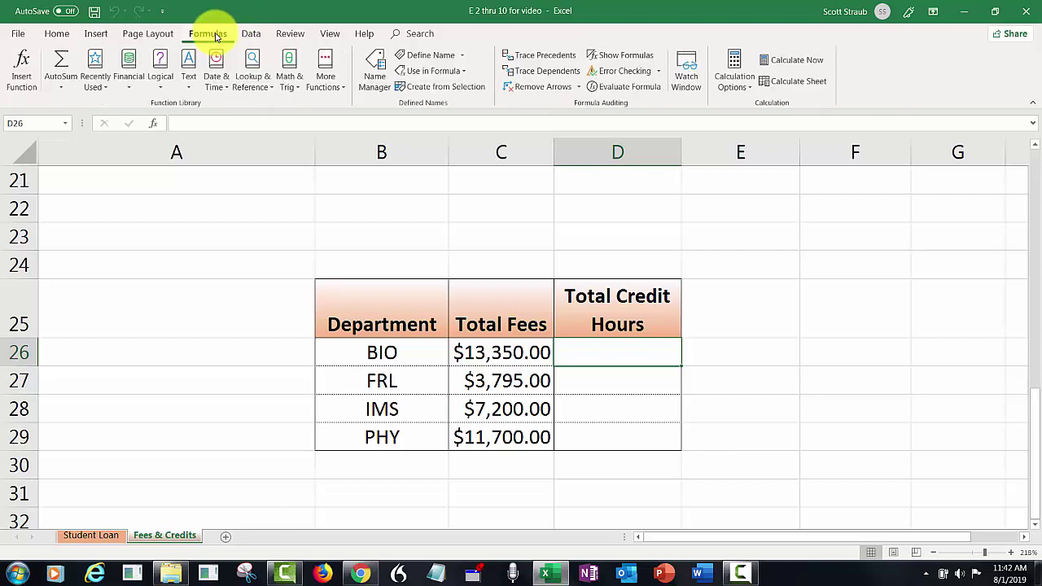
pyautogui.click(292, 82)
pyautogui.moveTo(379, 155); pyautogui.dragTo(366, 370)
pyautogui.click(345, 356)
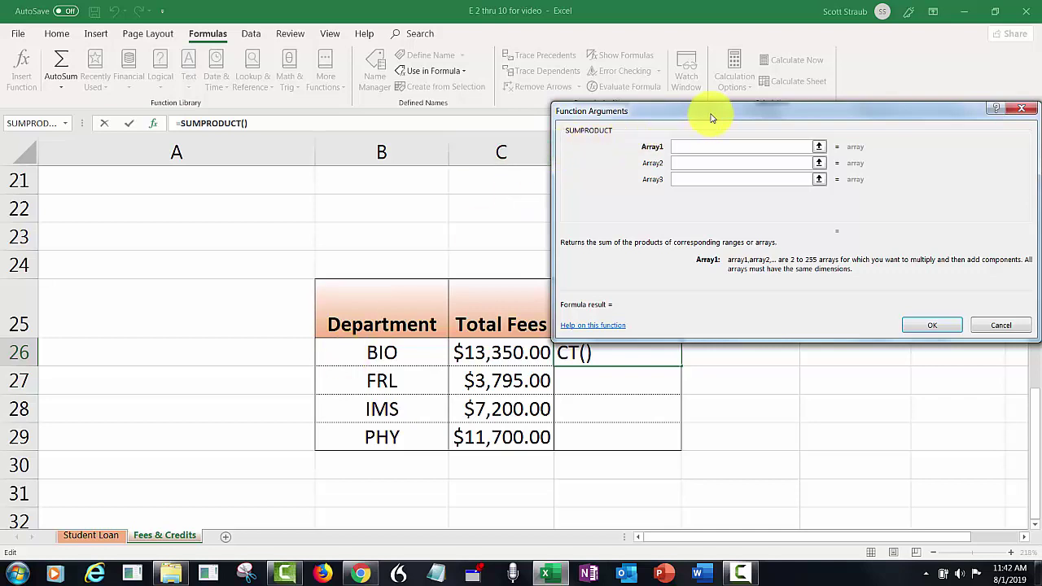
pyautogui.moveTo(707, 117); pyautogui.dragTo(686, 122)
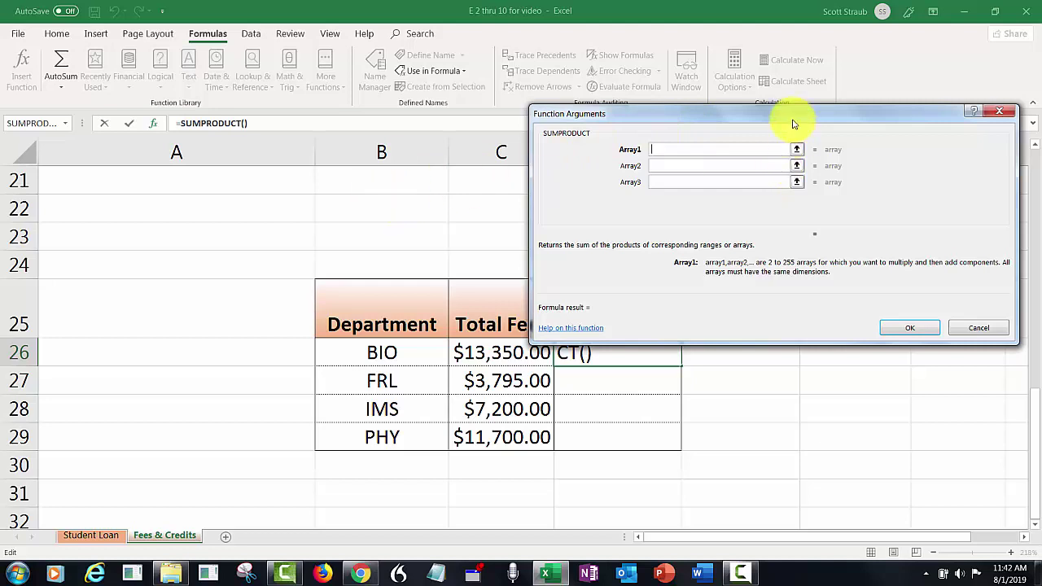
pyautogui.moveTo(790, 122); pyautogui.dragTo(776, 159)
pyautogui.click(1036, 167)
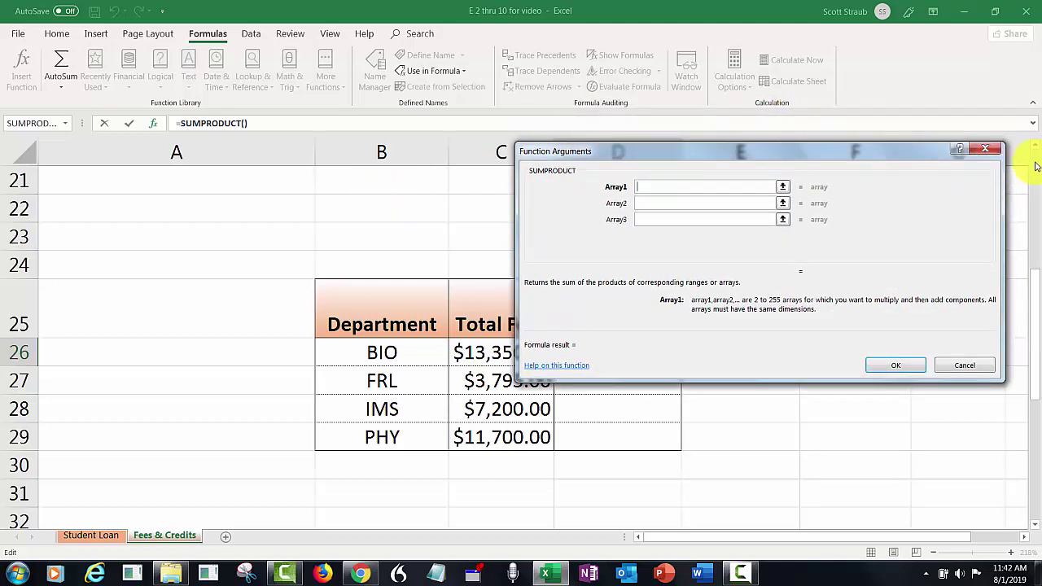
pyautogui.click(1036, 167)
pyautogui.moveTo(672, 154); pyautogui.dragTo(789, 161)
pyautogui.moveTo(495, 458); pyautogui.dragTo(494, 496)
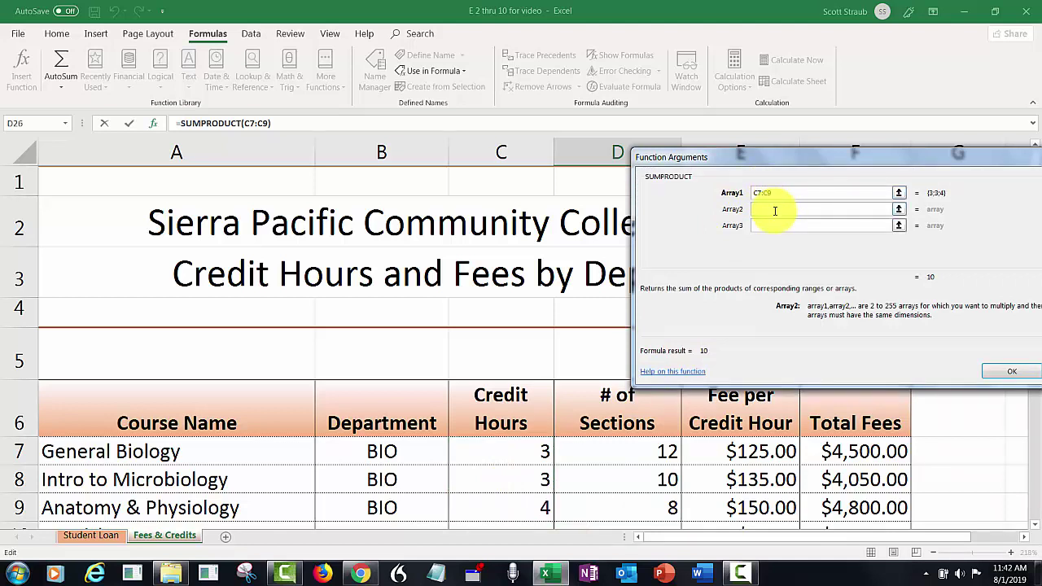
# Step: Set Array2 of the SUMPRODUCT to the BIO section numbers D7:D9 and complete the function
pyautogui.click(775, 210)
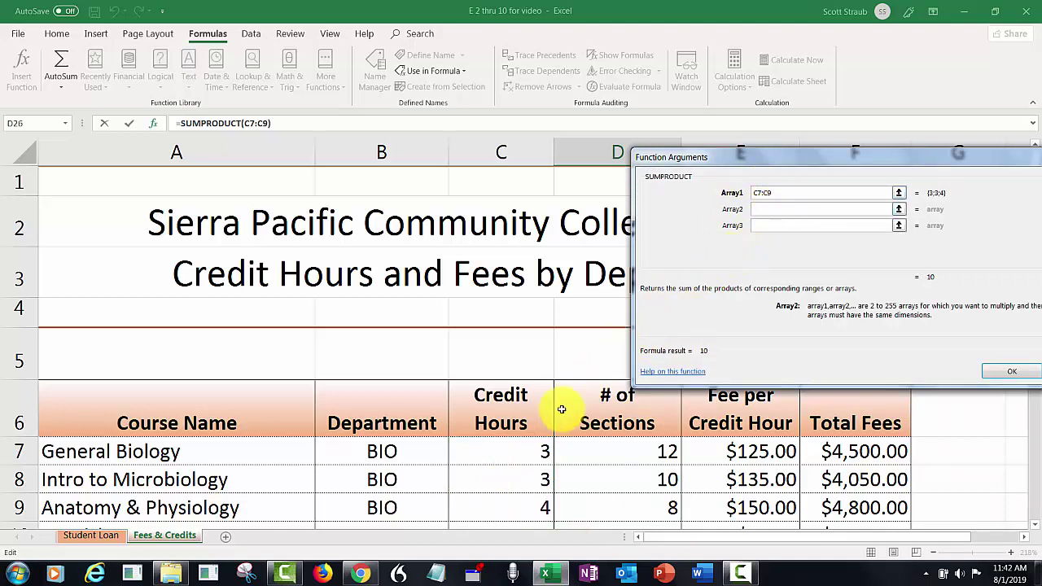
pyautogui.moveTo(586, 451); pyautogui.dragTo(603, 500)
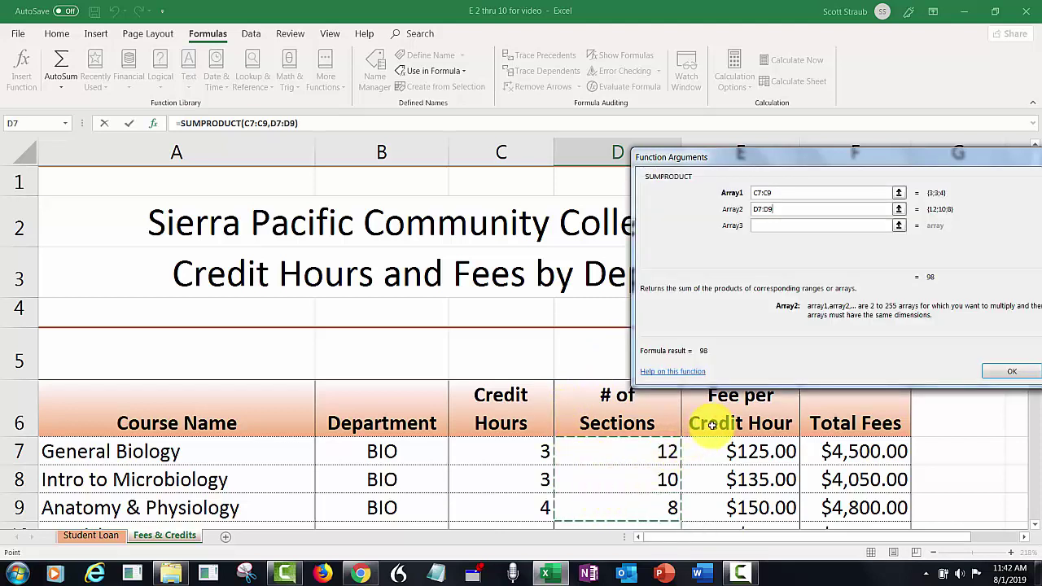
pyautogui.click(996, 371)
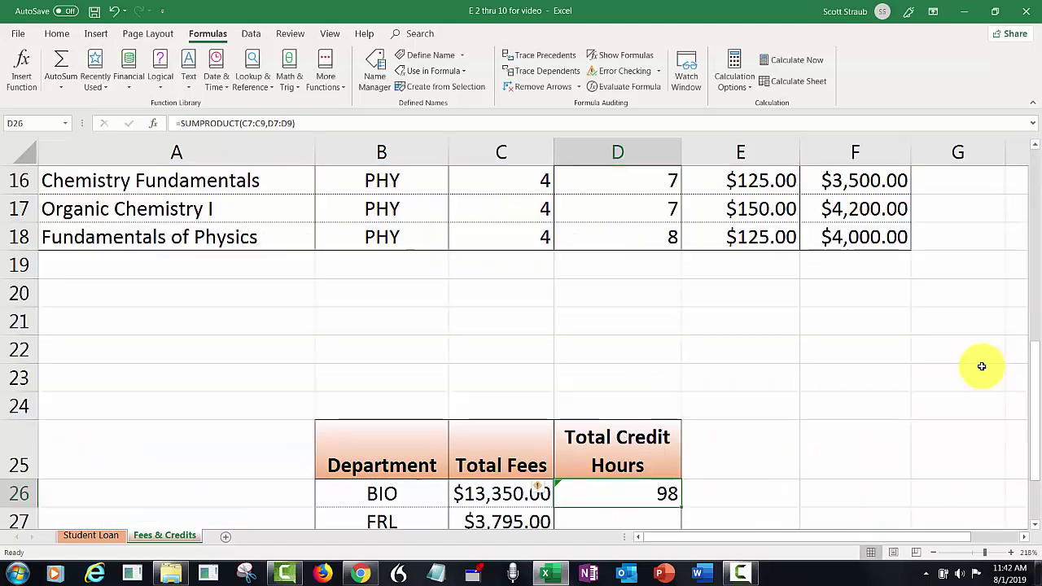
# Step: Ignore the formula-omits-adjacent-cells error flagged on BIO's Total Credit Hours cell D26
pyautogui.moveTo(1032, 379); pyautogui.dragTo(1031, 476)
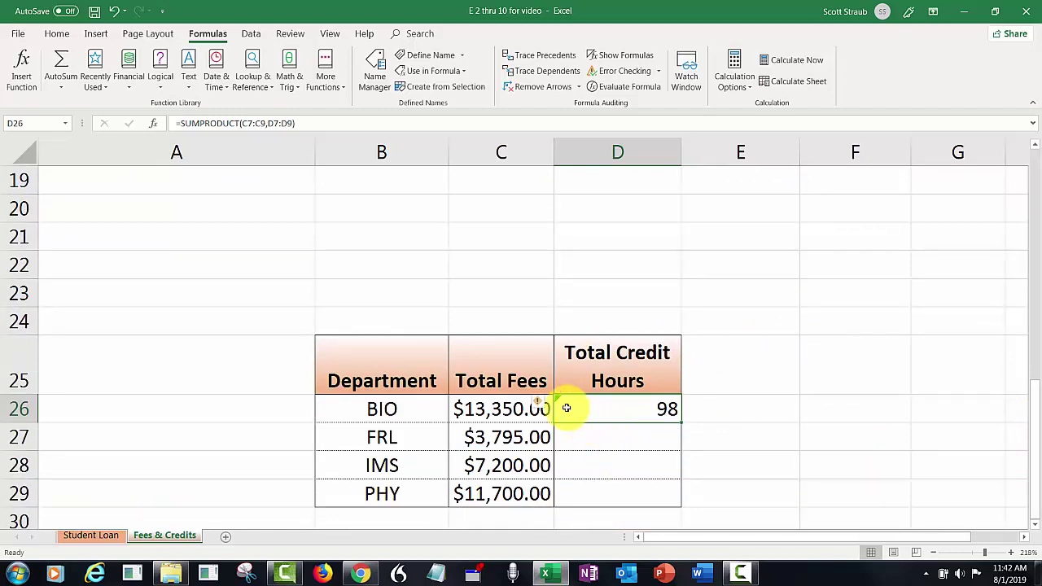
pyautogui.moveTo(546, 407)
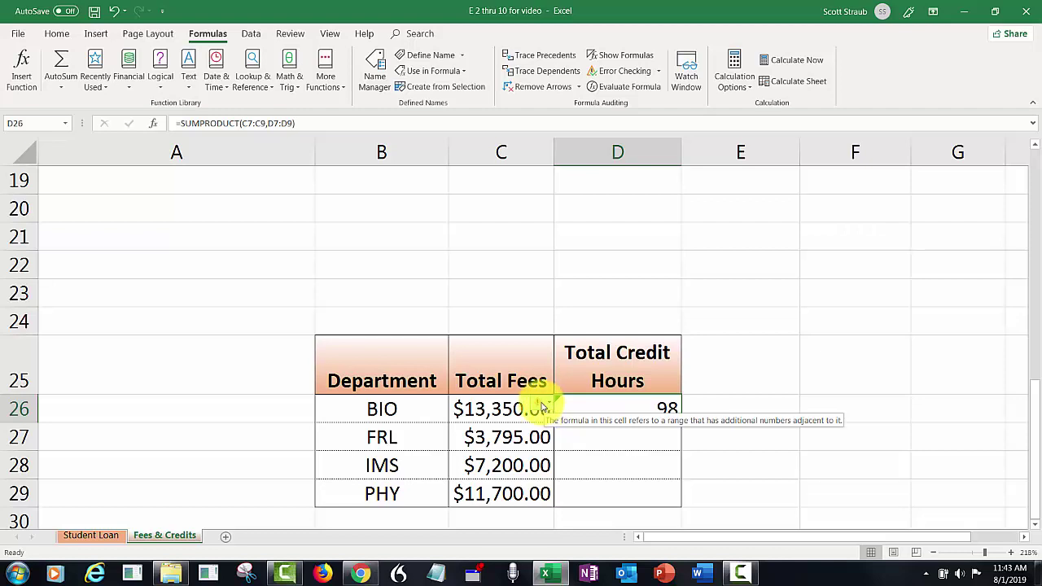
pyautogui.click(550, 408)
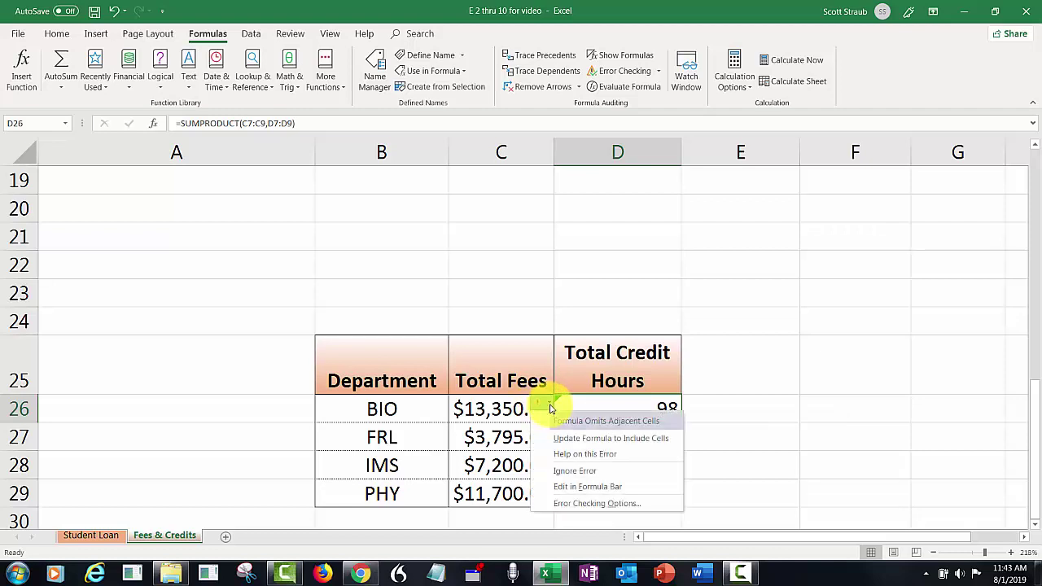
pyautogui.click(564, 473)
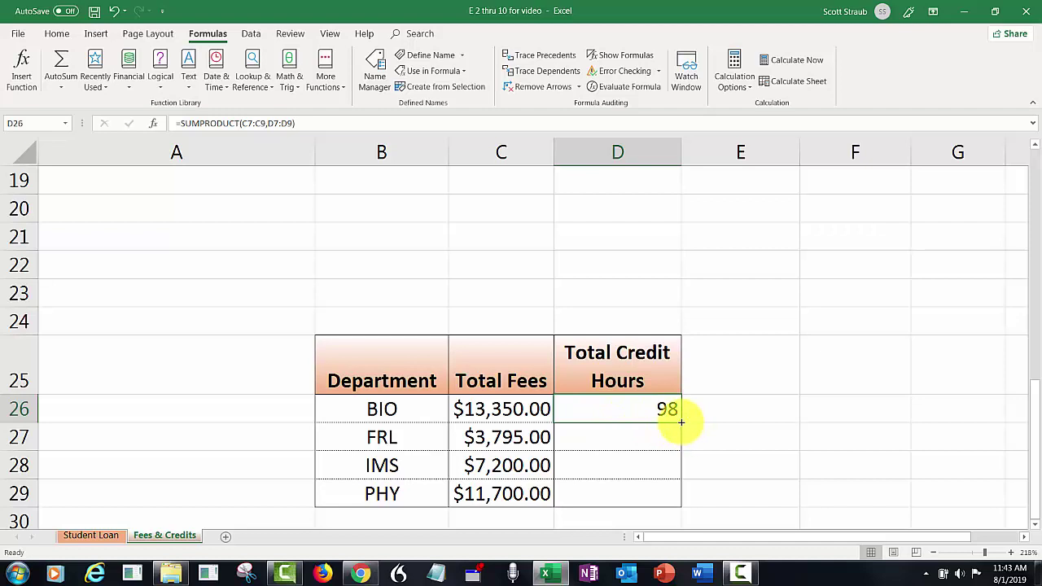
# Step: Copy the SUMPRODUCT formula from D26 down to D29 without formatting
pyautogui.moveTo(680, 422); pyautogui.dragTo(680, 495)
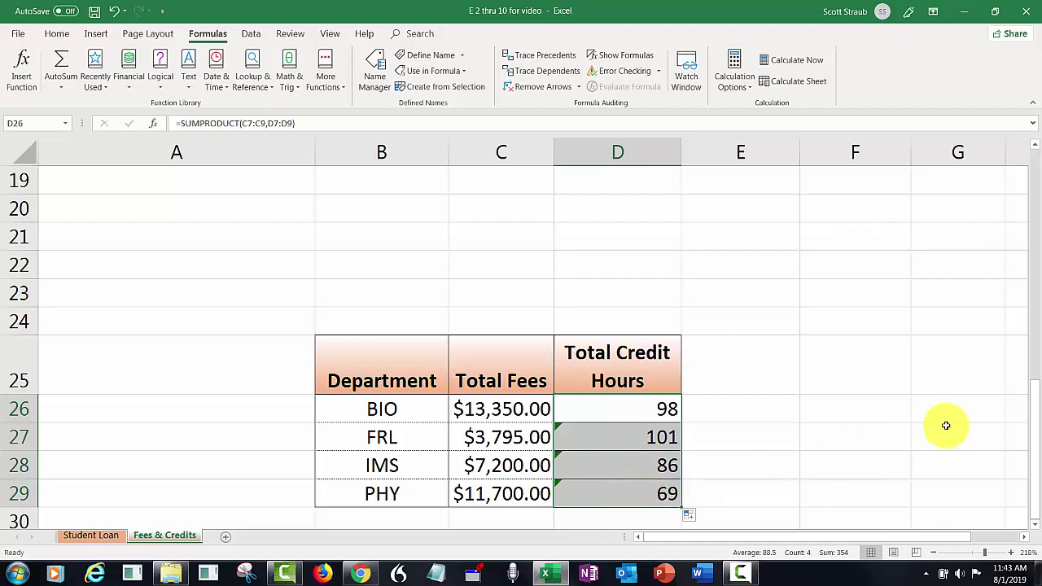
pyautogui.click(701, 518)
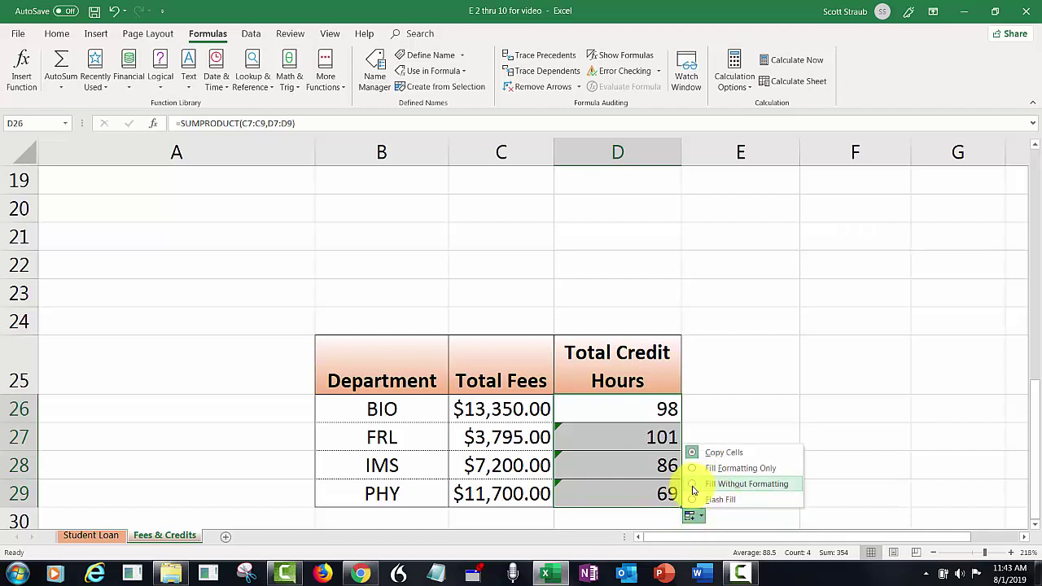
pyautogui.click(693, 485)
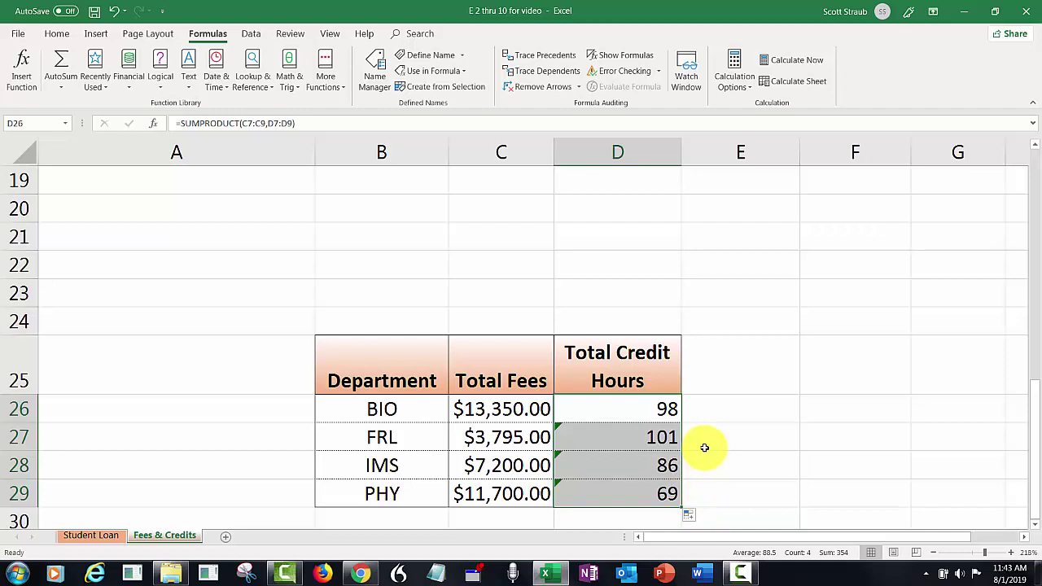
# Step: Edit the SUMPRODUCT arguments in FRL's cell D27, setting Array1 to the FRL credit hours C10:C12
pyautogui.click(590, 441)
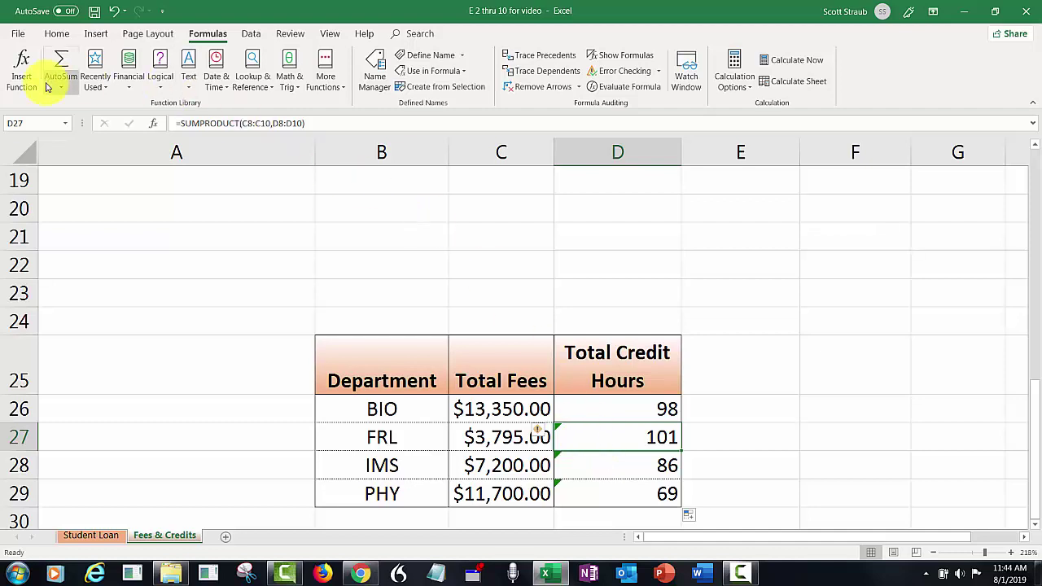
pyautogui.click(20, 67)
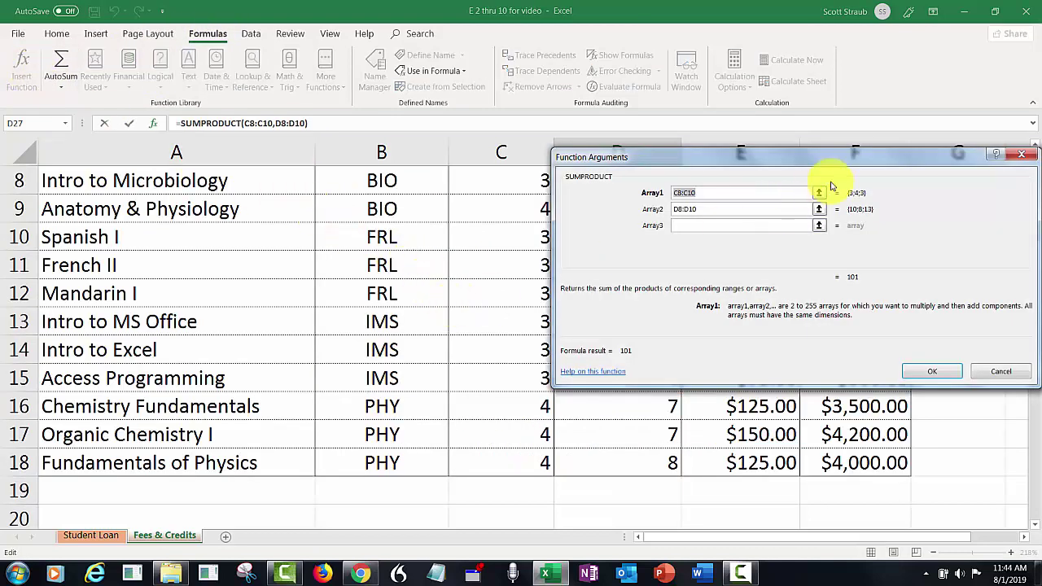
pyautogui.moveTo(854, 159); pyautogui.dragTo(973, 208)
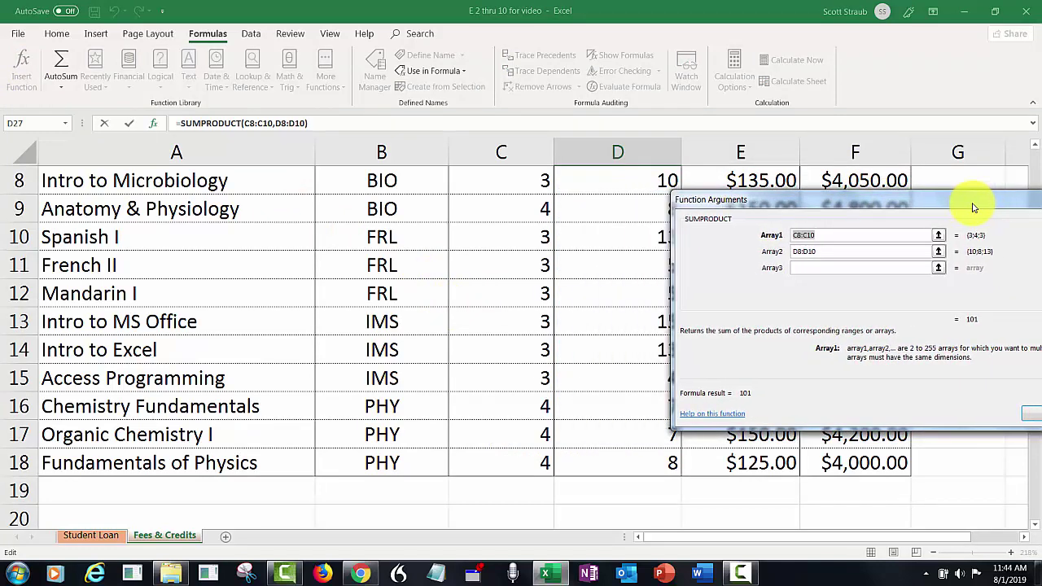
pyautogui.scroll(3, 1038, 166)
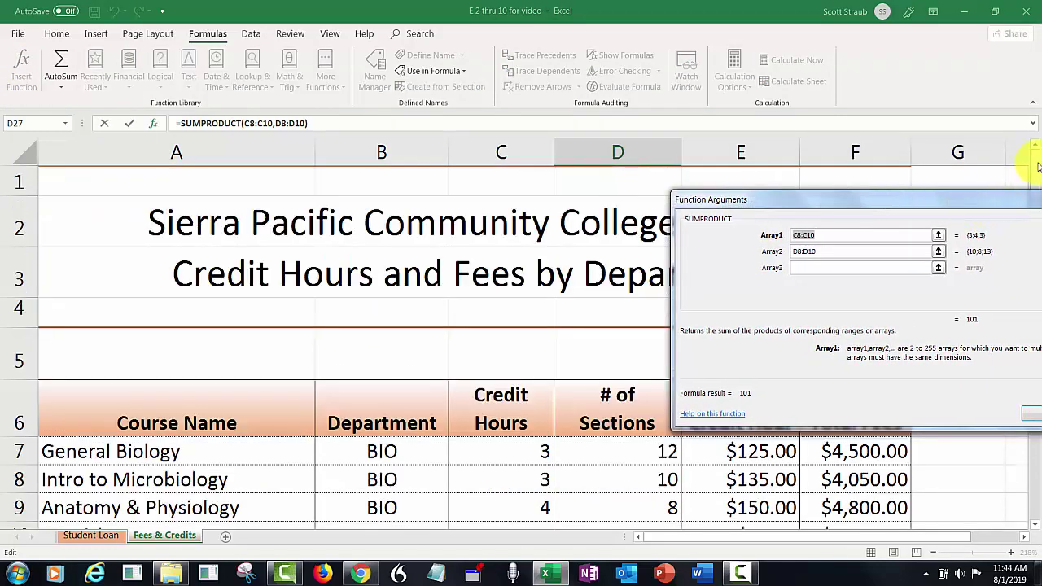
pyautogui.click(1035, 526)
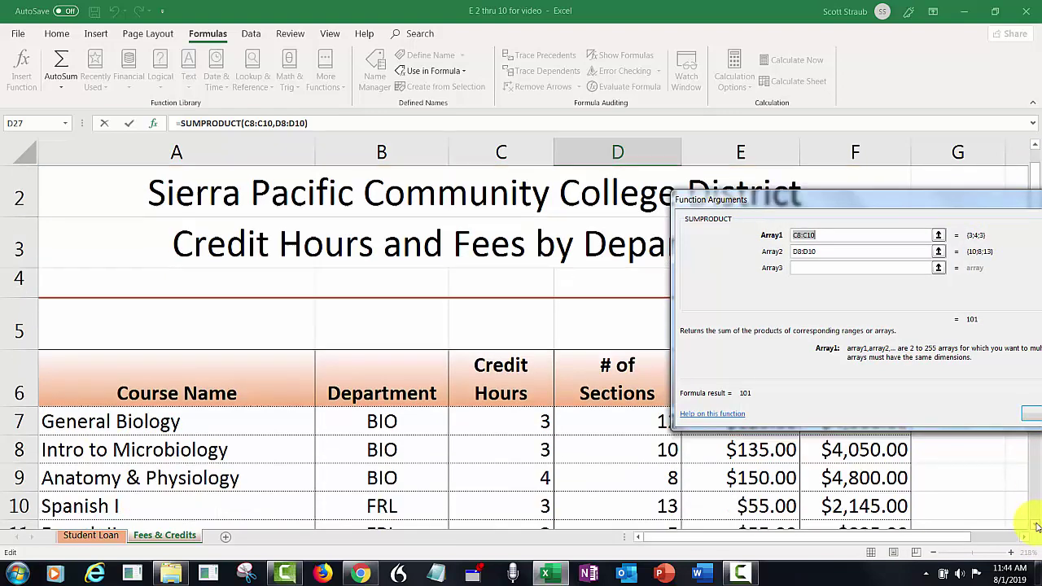
pyautogui.click(1035, 525)
pyautogui.click(1035, 526)
pyautogui.click(1035, 525)
pyautogui.click(1035, 525)
pyautogui.click(1035, 526)
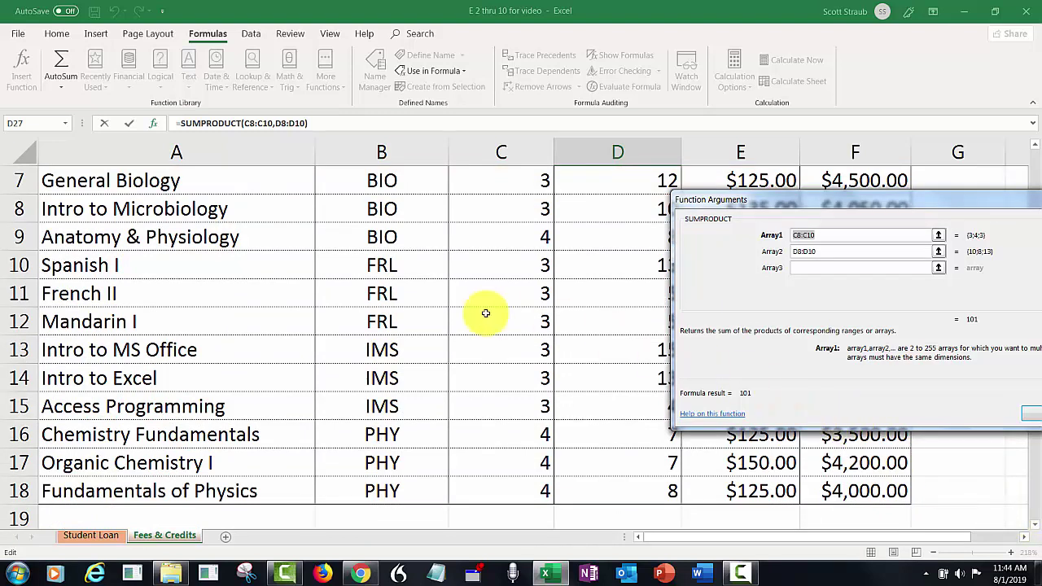
pyautogui.moveTo(481, 269); pyautogui.dragTo(489, 321)
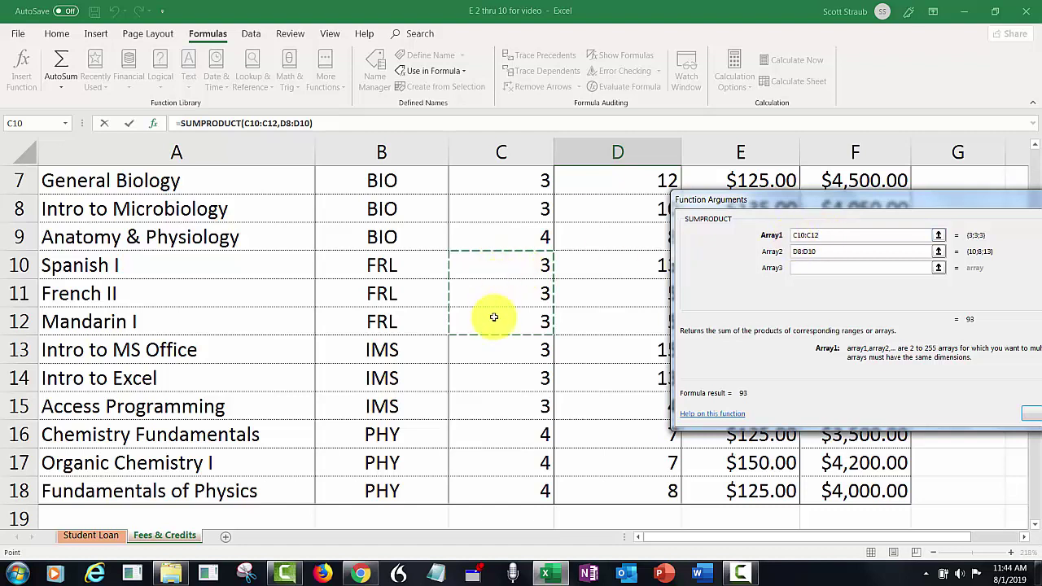
# Step: Set Array2 of D27's SUMPRODUCT to the FRL section numbers D10:D12 and complete the function
pyautogui.click(818, 254)
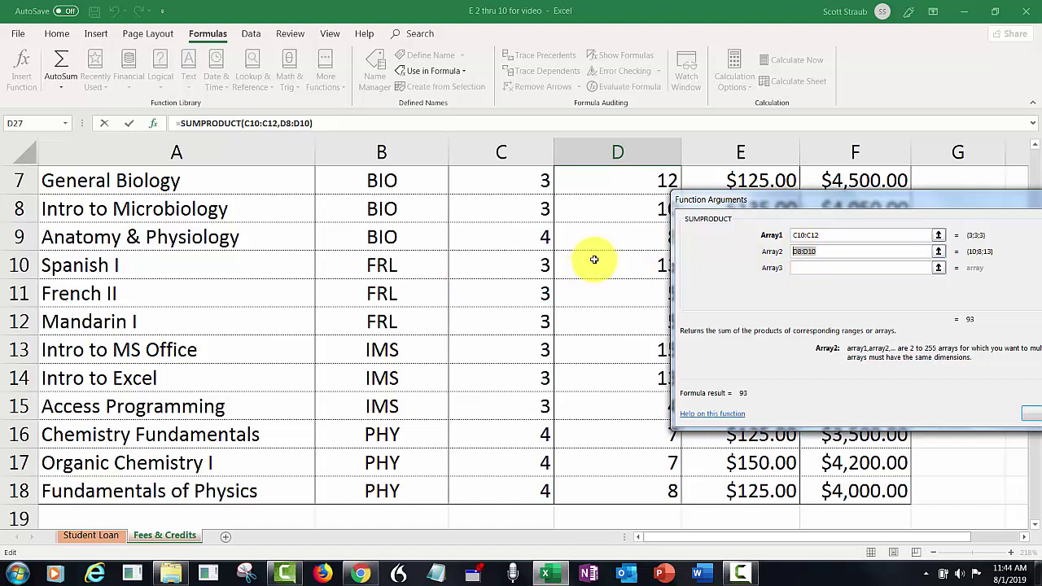
pyautogui.moveTo(595, 263); pyautogui.dragTo(595, 320)
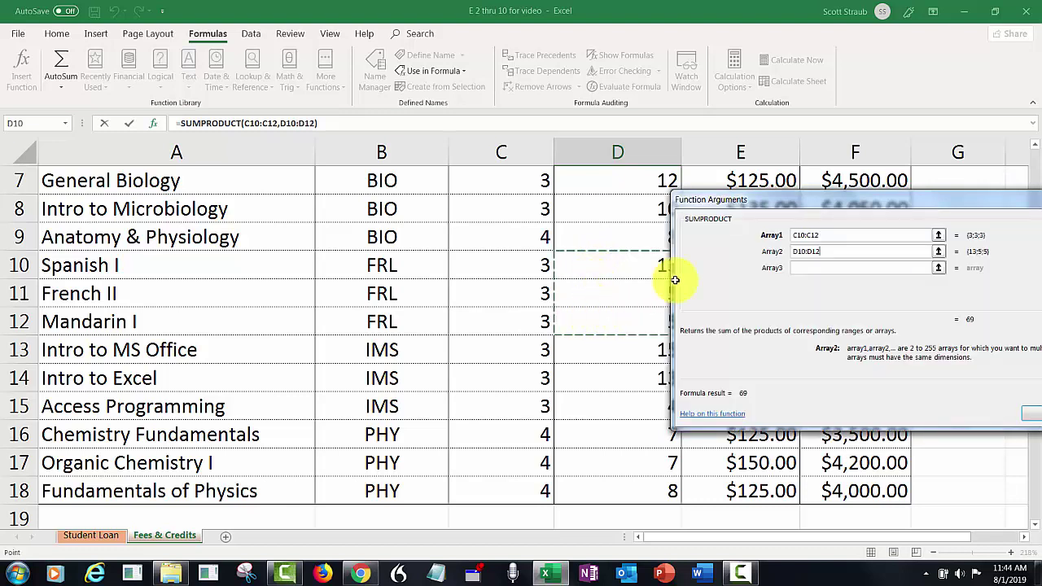
pyautogui.moveTo(846, 199); pyautogui.dragTo(769, 195)
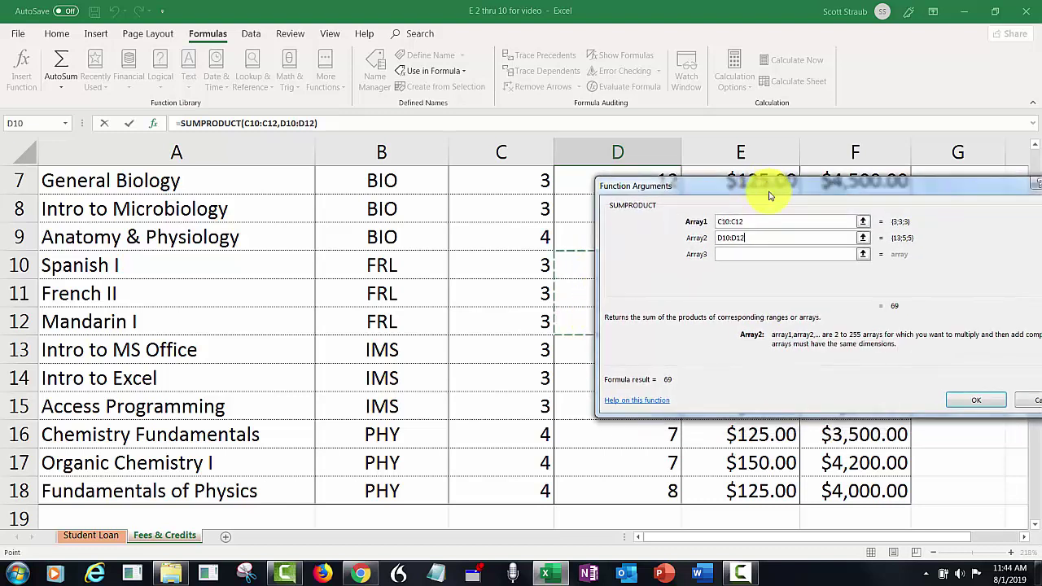
pyautogui.click(973, 400)
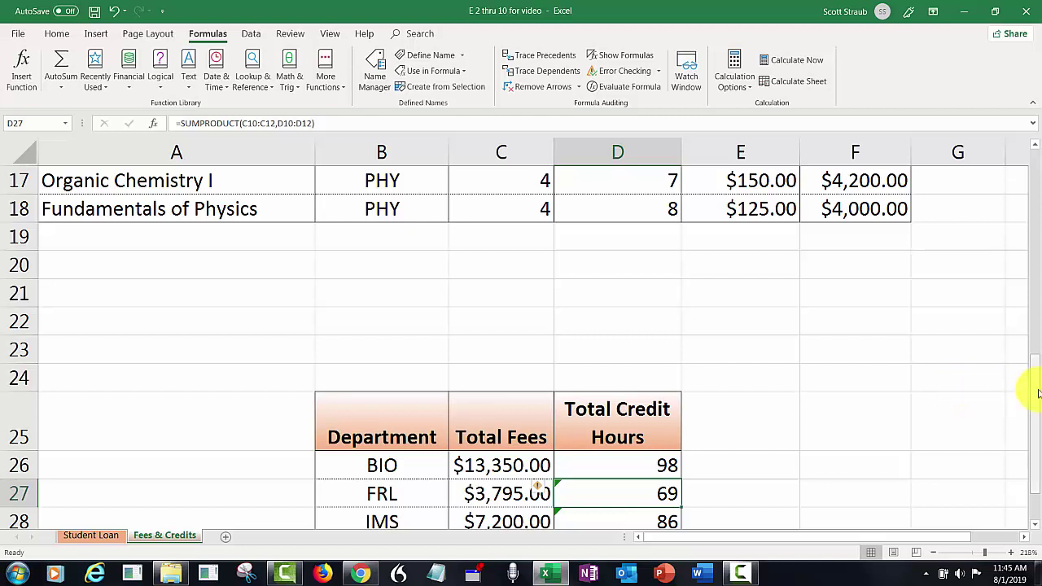
# Step: Correct the SUMPRODUCT function in IMS's cell D28 to use credit hours C13:C15 as Array1 and section numbers D13:D15 as Array2
pyautogui.moveTo(1035, 394); pyautogui.dragTo(1036, 438)
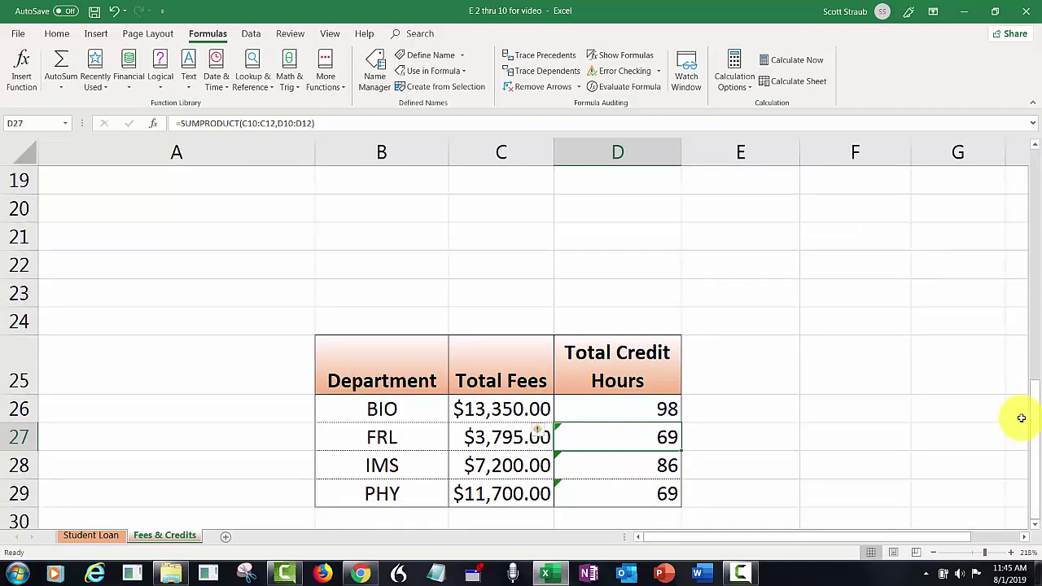
pyautogui.click(595, 466)
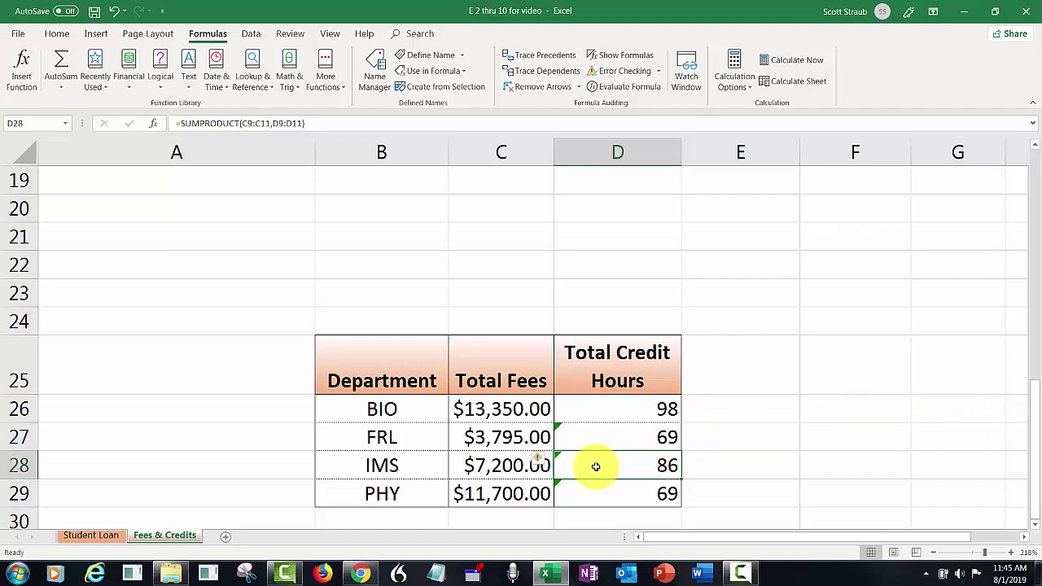
pyautogui.click(24, 72)
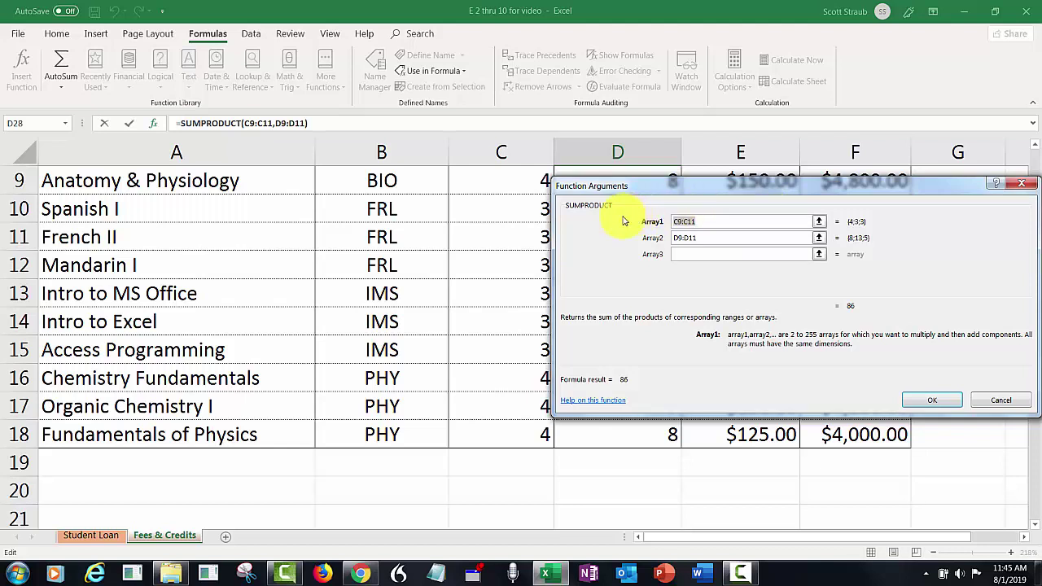
pyautogui.moveTo(480, 296); pyautogui.dragTo(483, 339)
pyautogui.moveTo(698, 238); pyautogui.dragTo(675, 238)
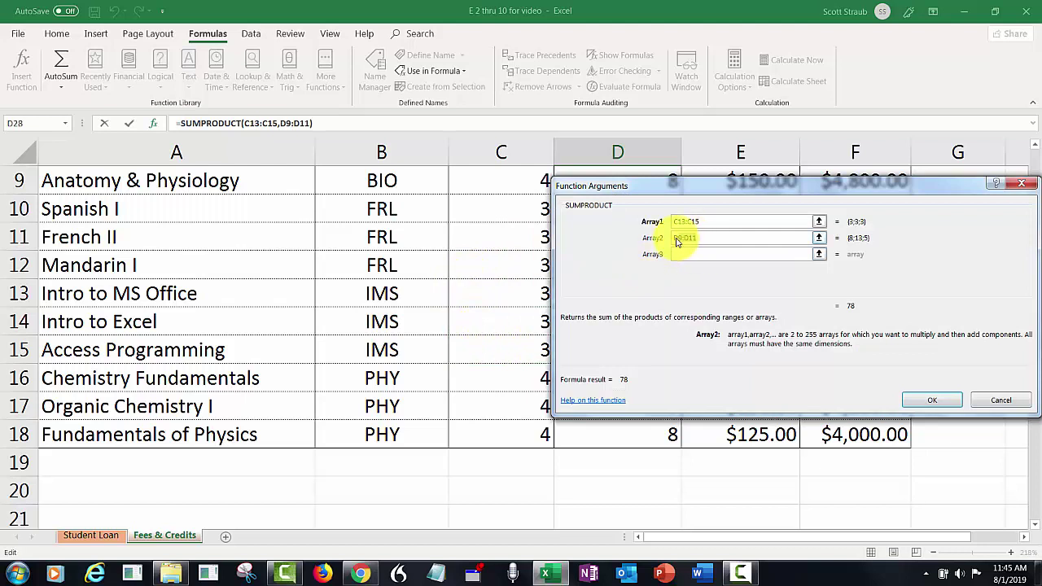
pyautogui.moveTo(659, 193); pyautogui.dragTo(741, 196)
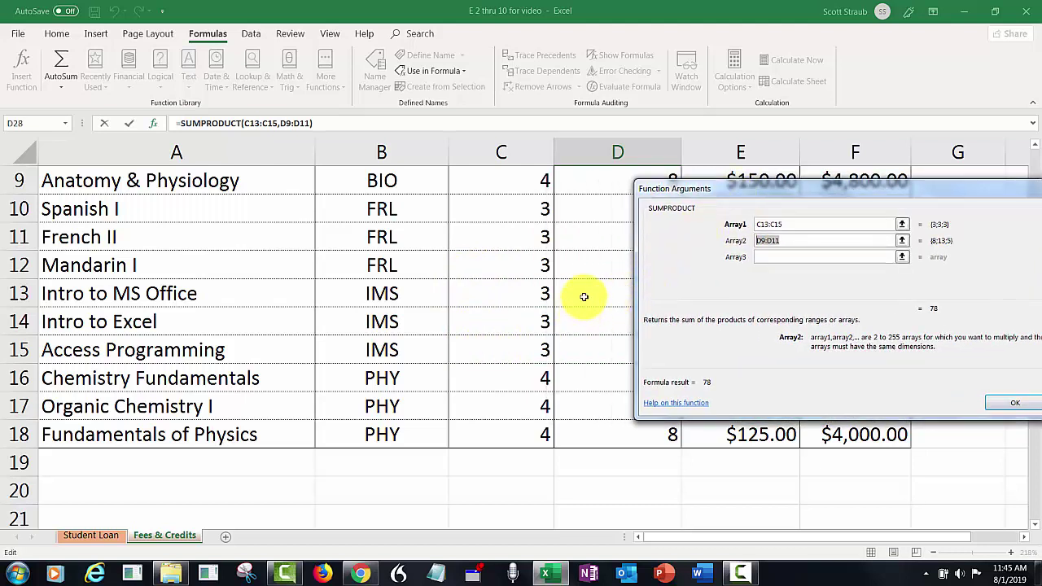
pyautogui.moveTo(583, 296); pyautogui.dragTo(586, 344)
pyautogui.click(1005, 402)
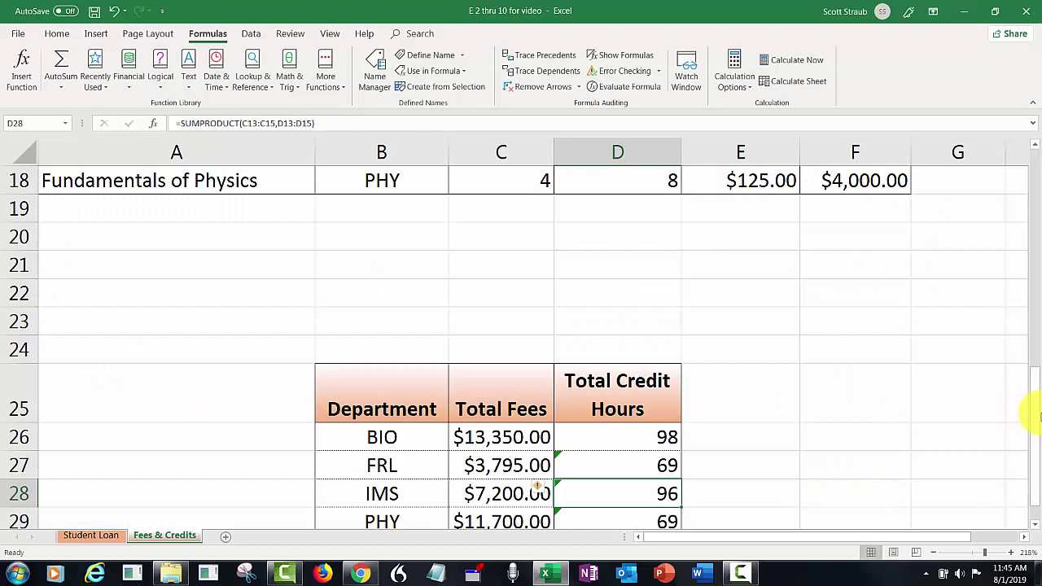
# Step: Correct the SUMPRODUCT function in PHY's cell D29 to use credit hours C16:C18 as Array1 and section numbers D16:D18 as Array2
pyautogui.moveTo(1029, 437); pyautogui.dragTo(1033, 477)
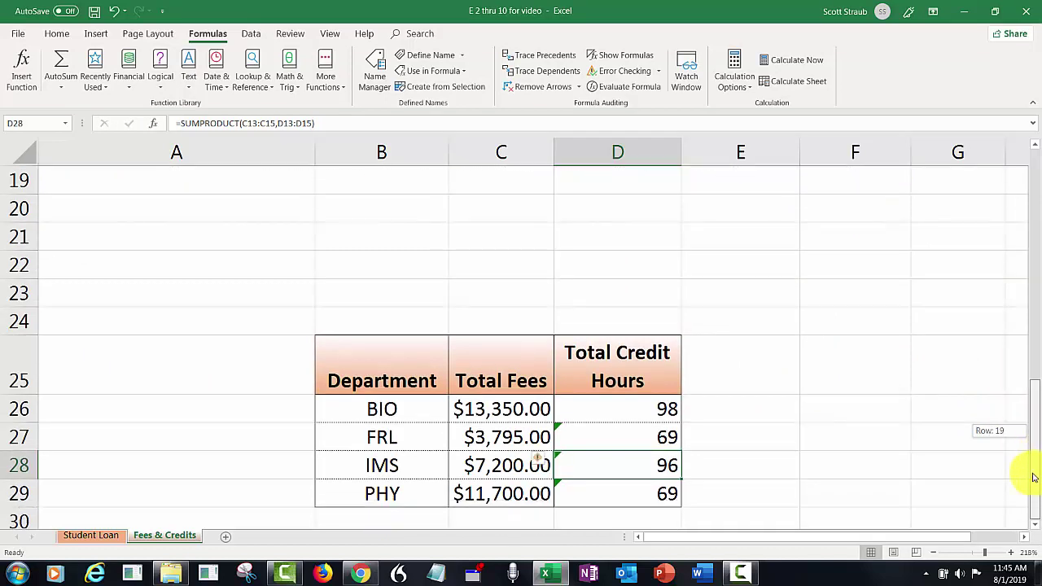
pyautogui.click(605, 498)
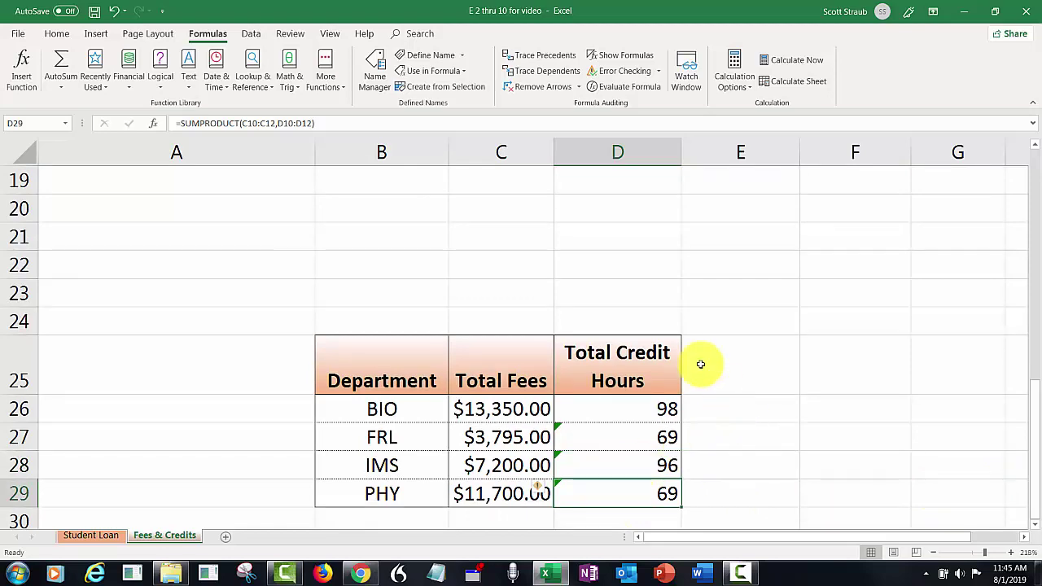
pyautogui.click(30, 90)
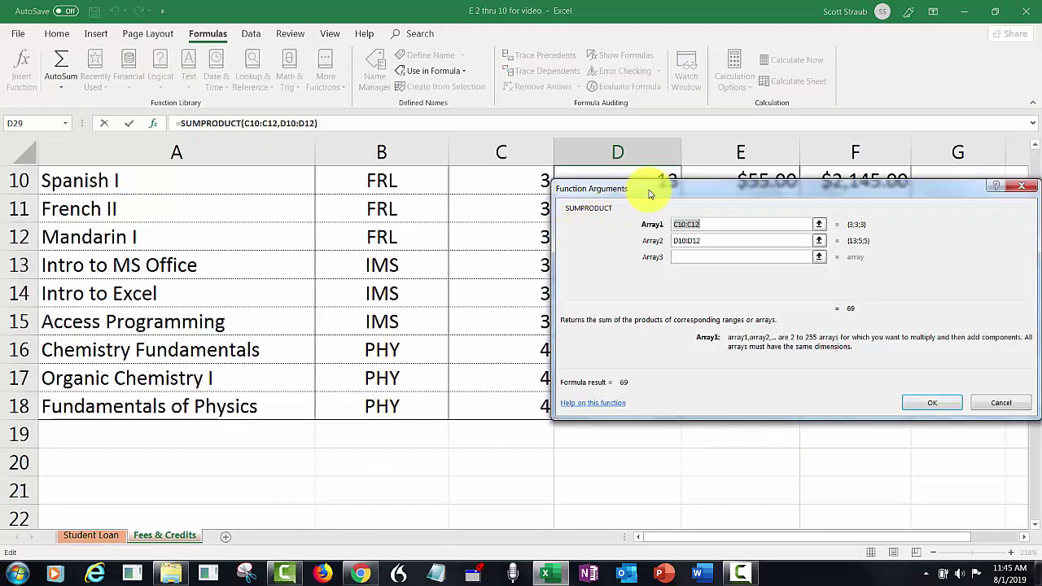
pyautogui.moveTo(649, 191); pyautogui.dragTo(742, 192)
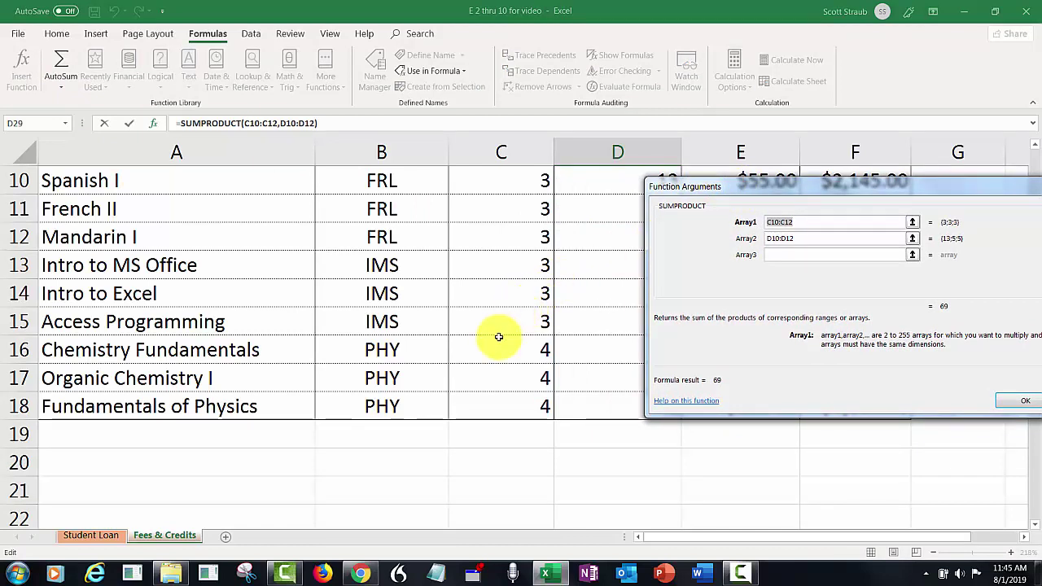
pyautogui.moveTo(493, 349); pyautogui.dragTo(495, 397)
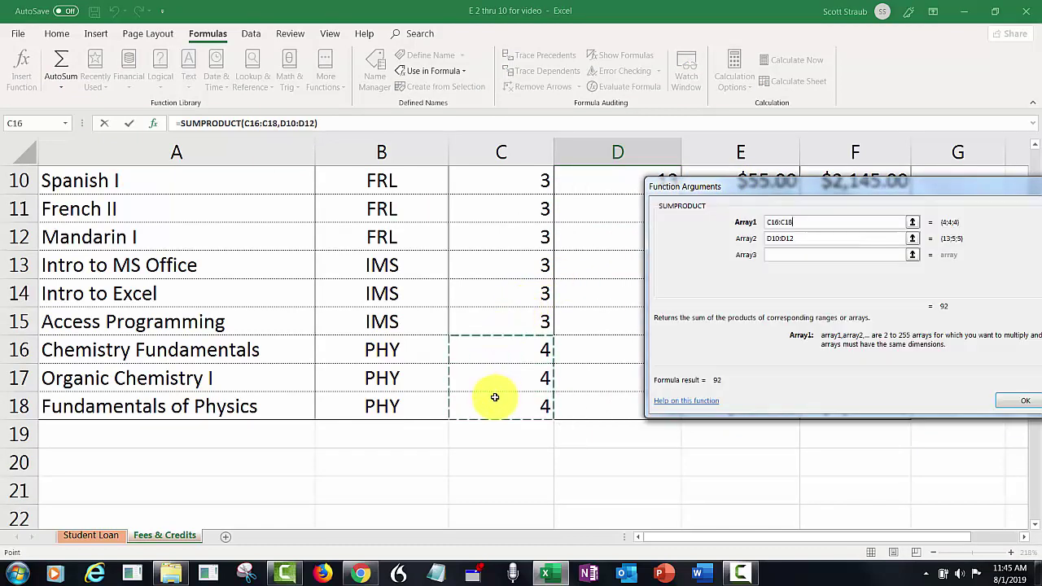
pyautogui.click(788, 238)
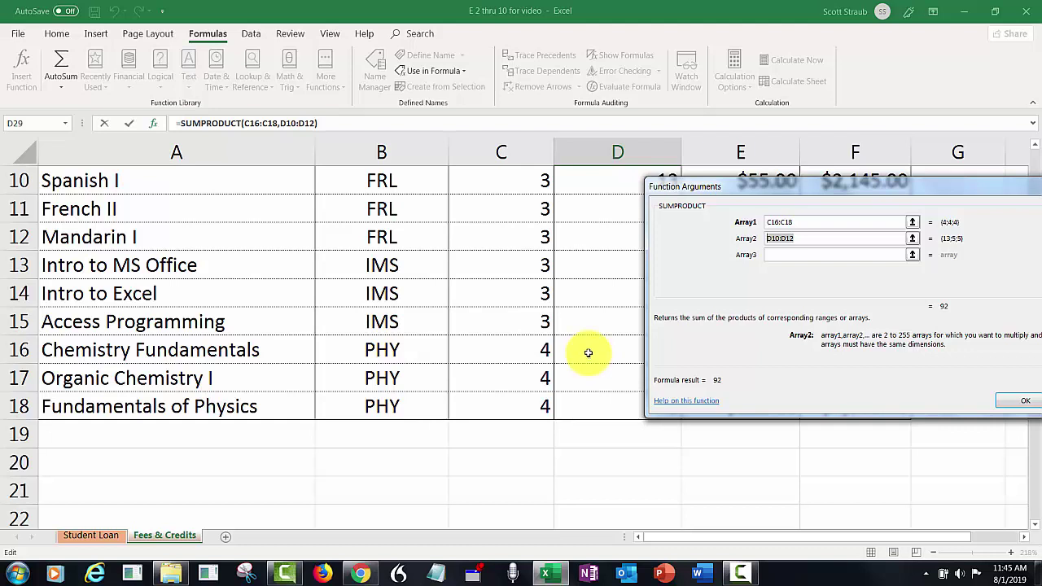
pyautogui.moveTo(589, 353); pyautogui.dragTo(587, 400)
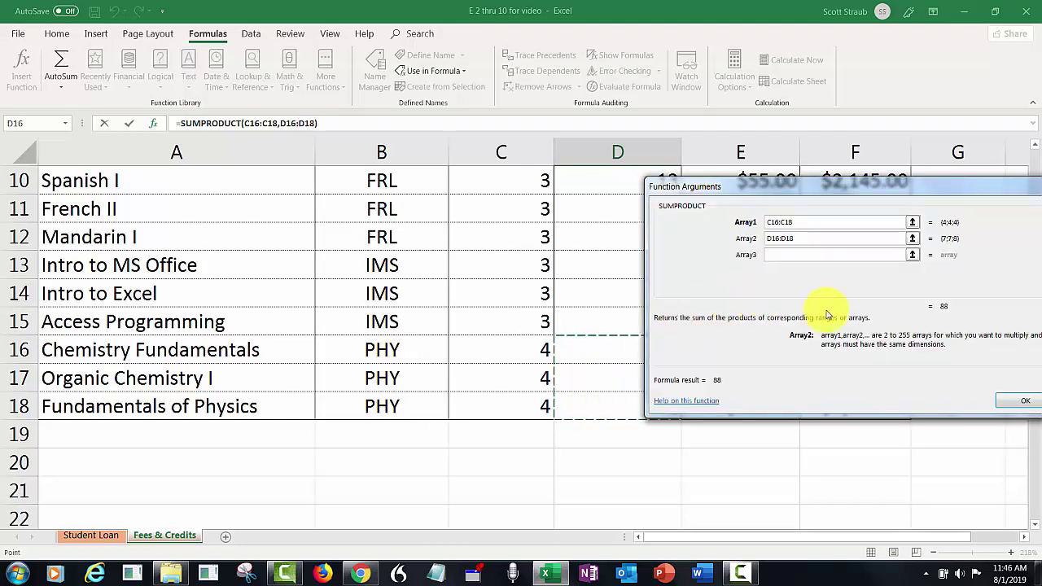
pyautogui.click(1002, 401)
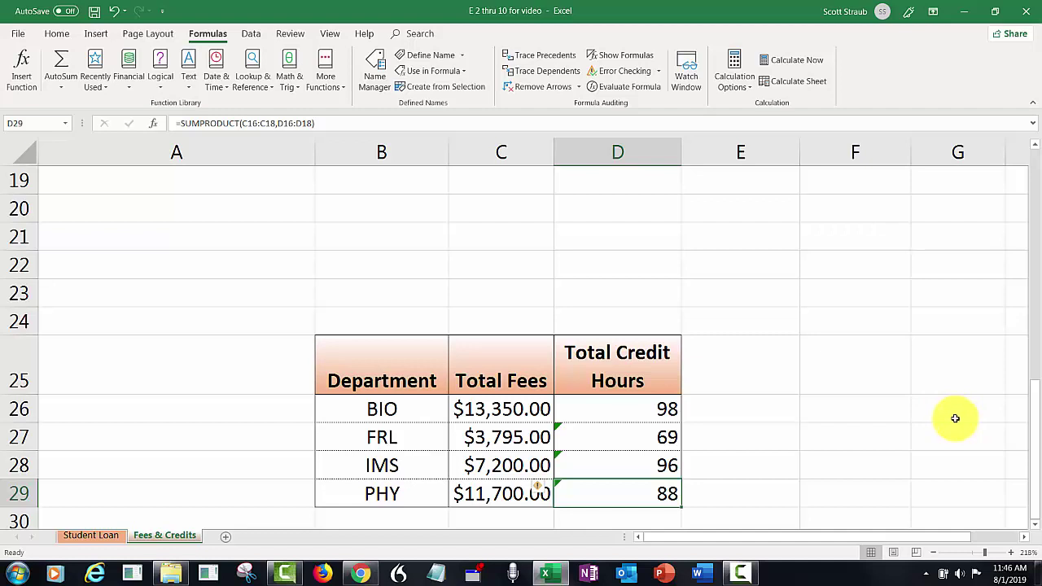
# Step: Ignore the formula-omits-adjacent-cells error flagged on FRL's Total Credit Hours cell D27
pyautogui.click(578, 434)
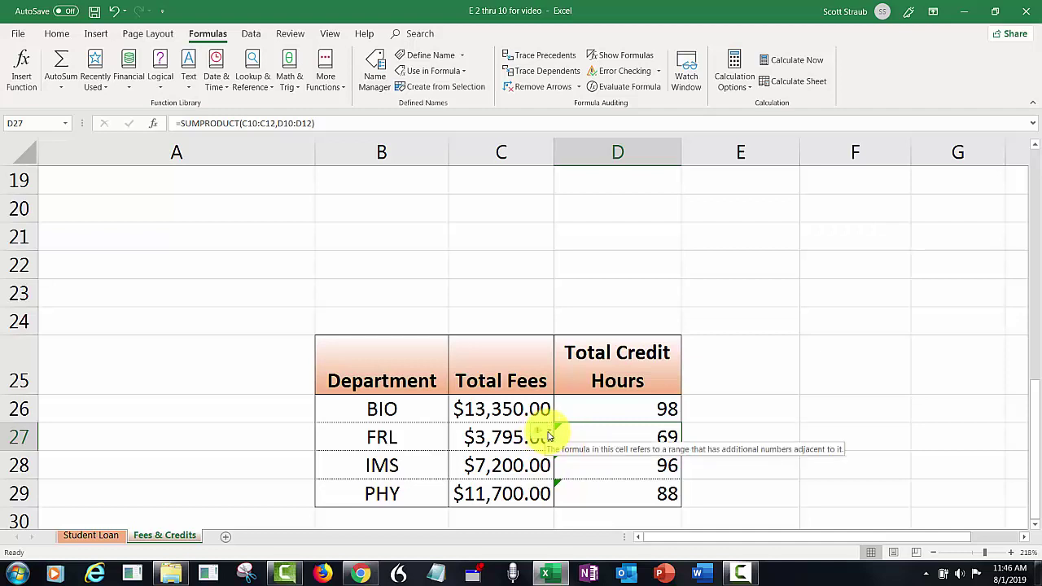
pyautogui.click(548, 437)
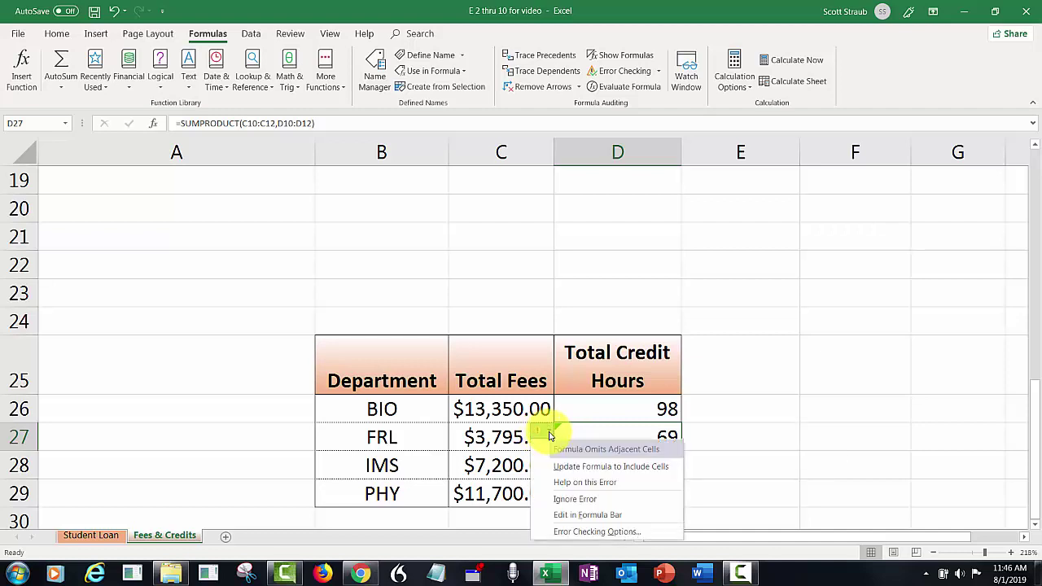
pyautogui.click(561, 499)
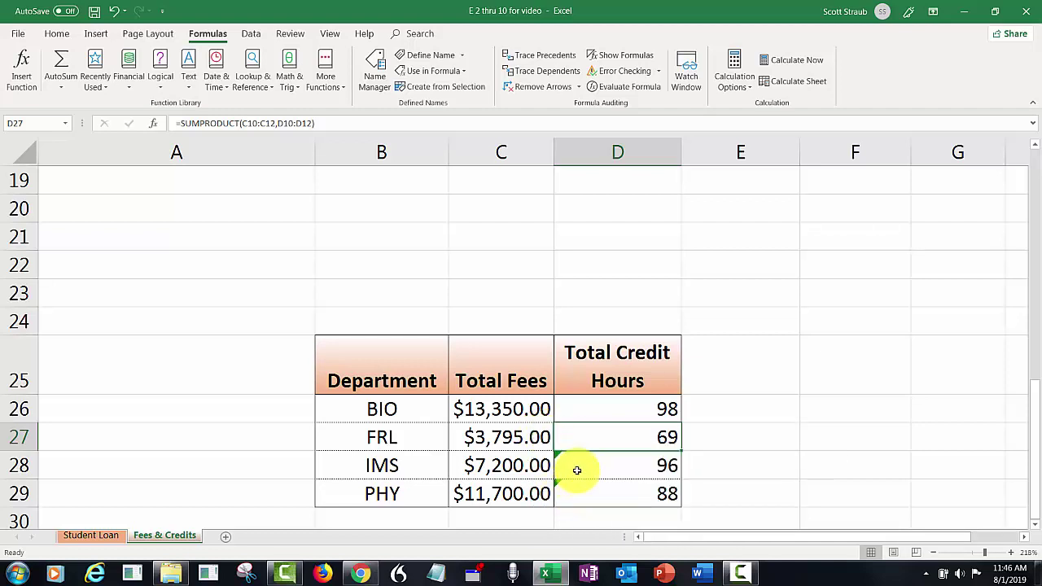
# Step: Ignore the formula-omits-adjacent-cells errors flagged on the IMS and PHY Total Credit Hours cells D28 and D29
pyautogui.click(576, 471)
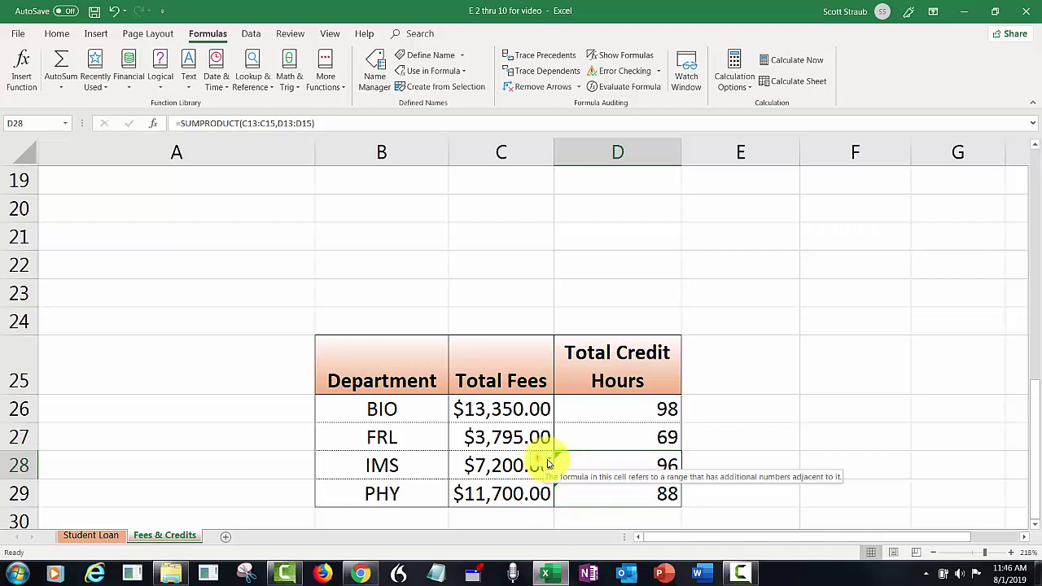
pyautogui.click(549, 464)
pyautogui.click(565, 409)
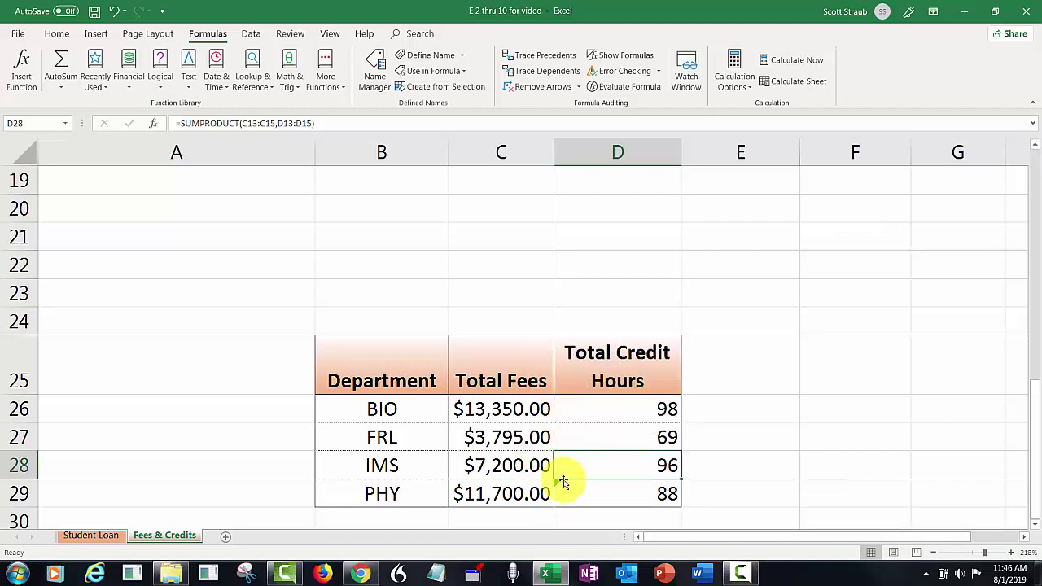
pyautogui.click(569, 494)
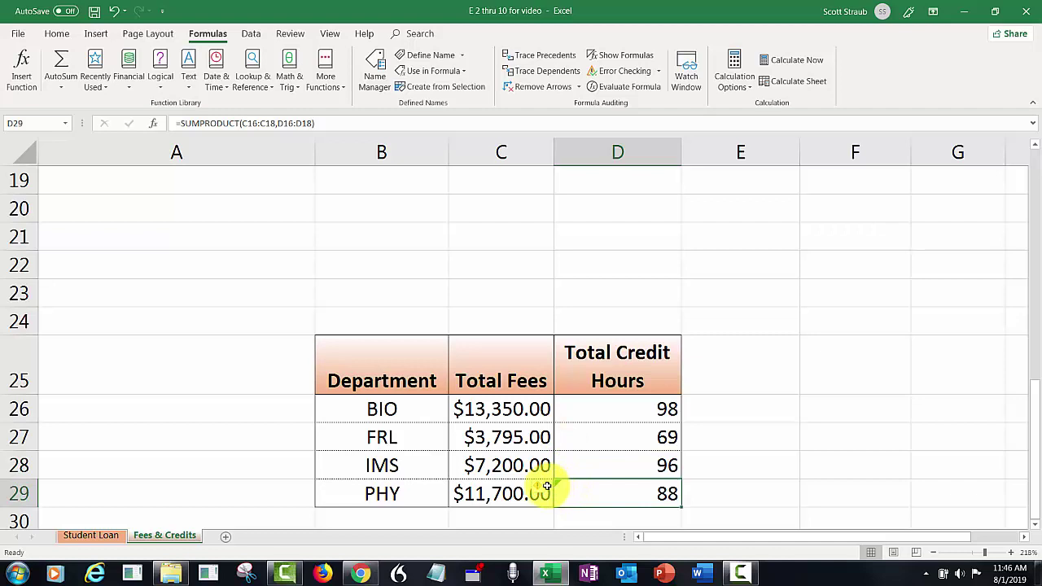
pyautogui.click(546, 492)
pyautogui.click(558, 434)
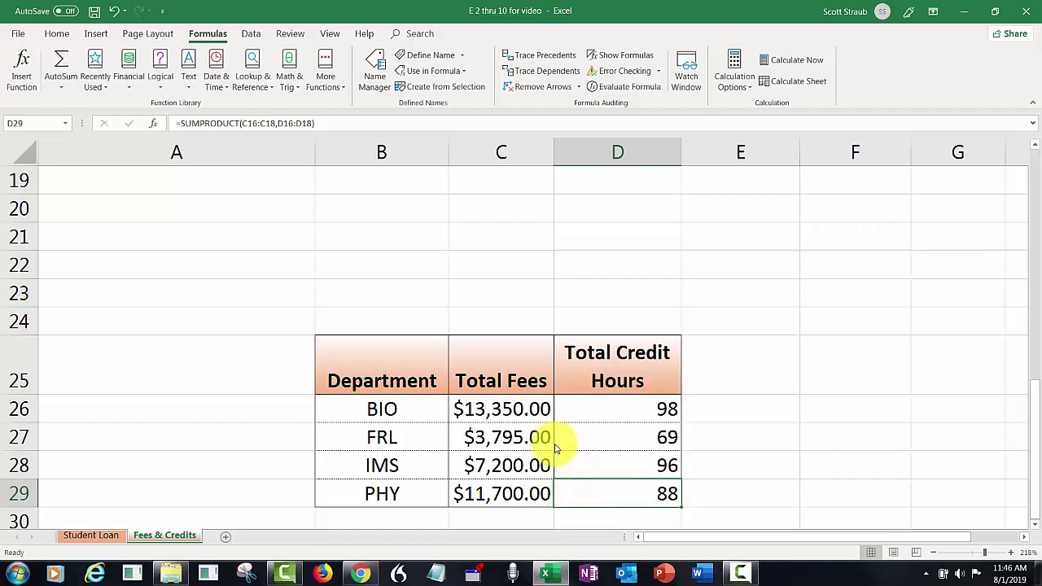
pyautogui.click(763, 433)
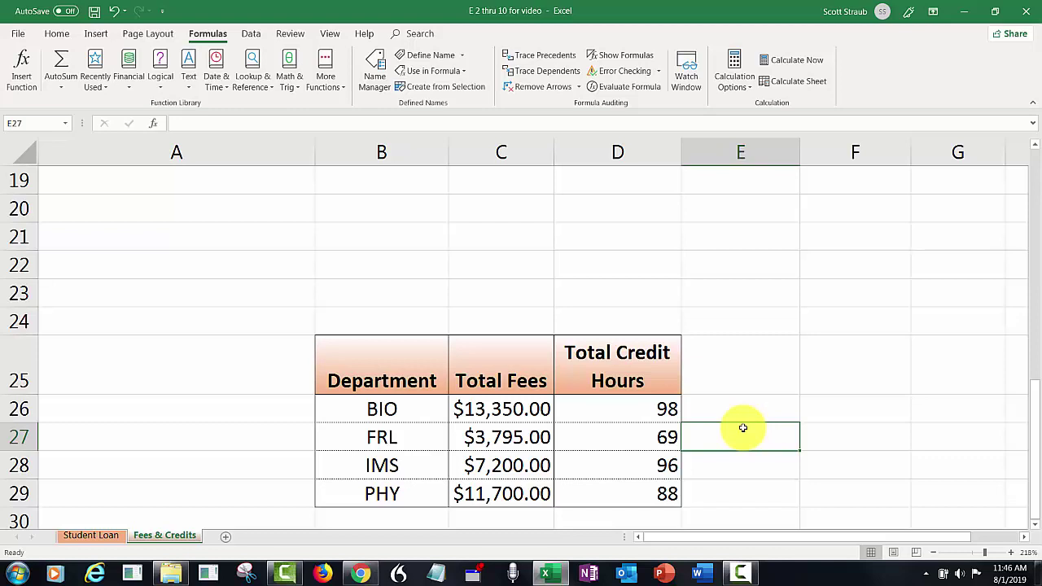
# Step: Enter the TODAY function in cell F20 below the Total Fees column, and return to cell A1
pyautogui.moveTo(1027, 435); pyautogui.dragTo(1035, 392)
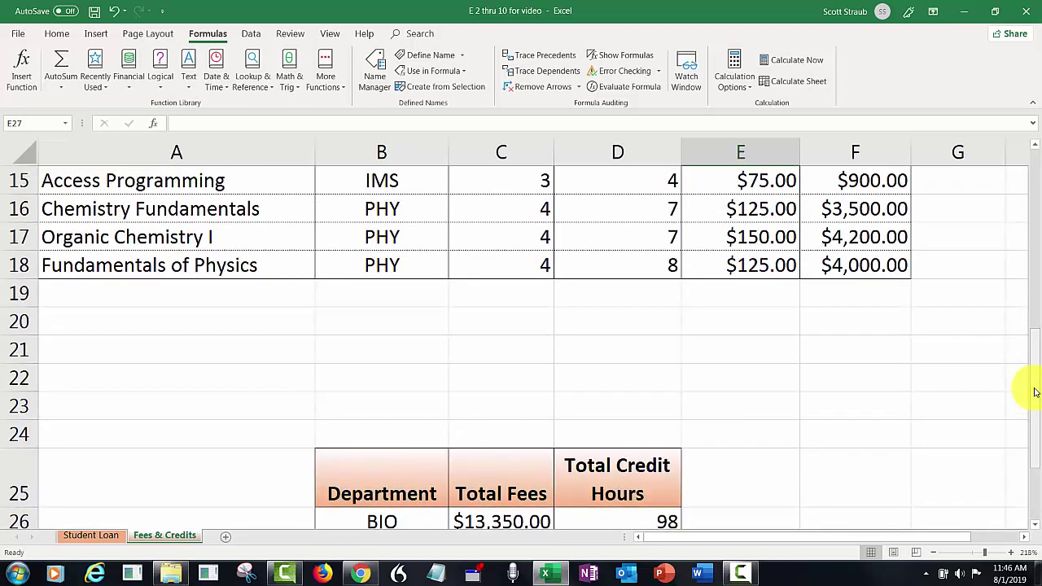
pyautogui.click(838, 331)
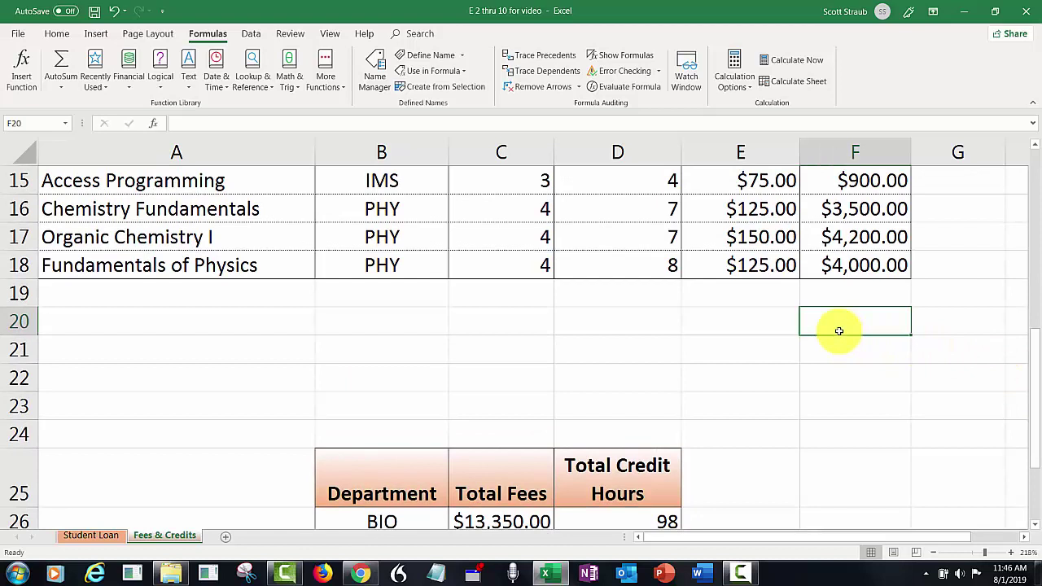
pyautogui.moveTo(774, 544); pyautogui.dragTo(786, 544)
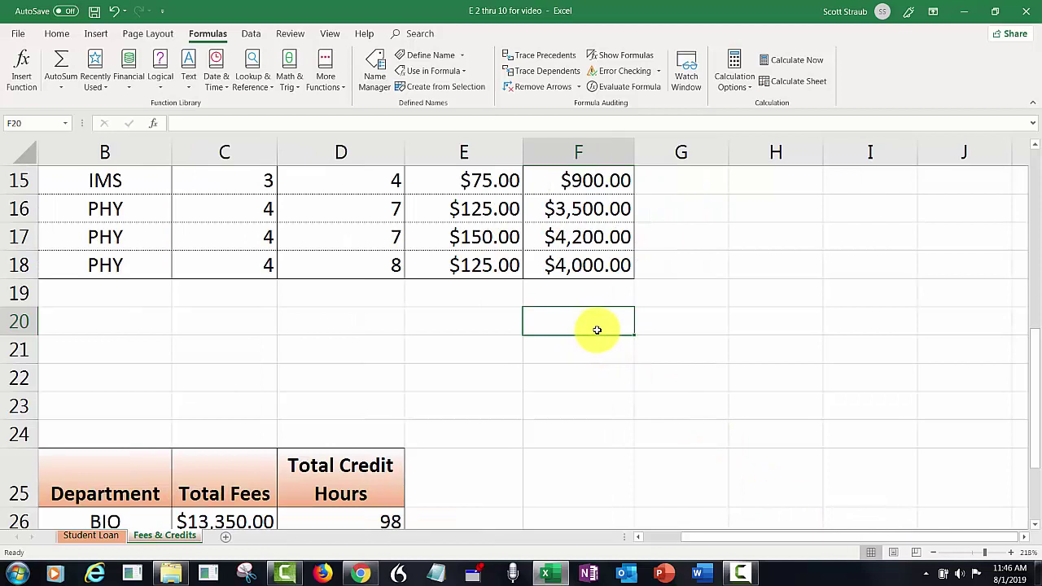
pyautogui.write('=to')
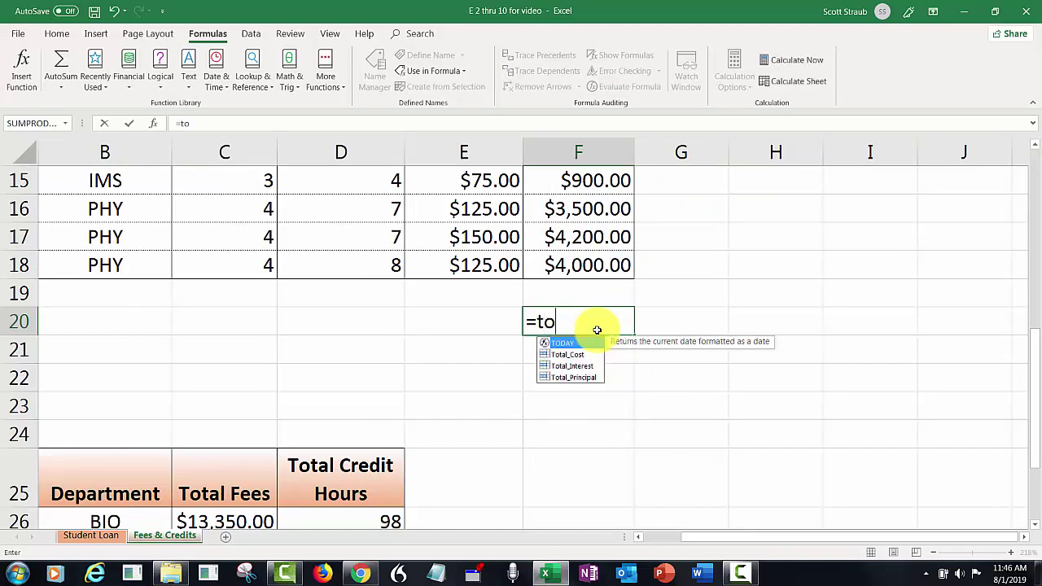
pyautogui.press('Tab')
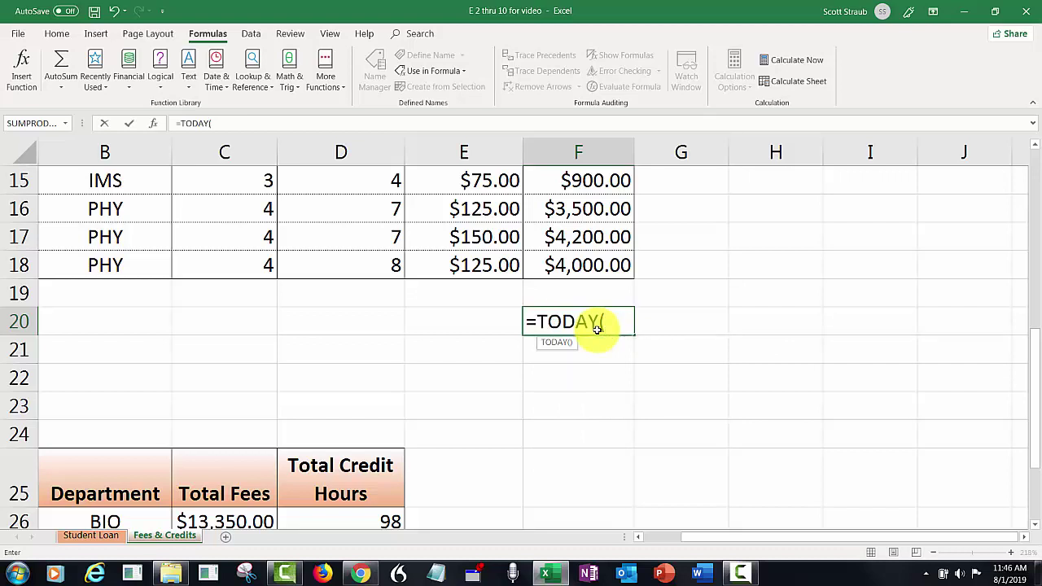
pyautogui.press('Return')
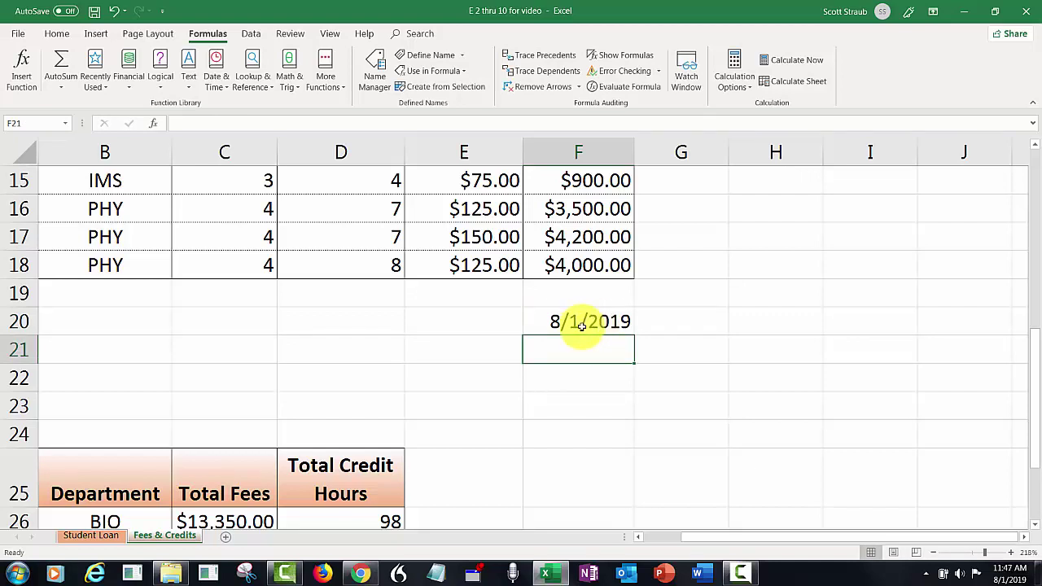
pyautogui.hotkey('ctrl', 'Home')
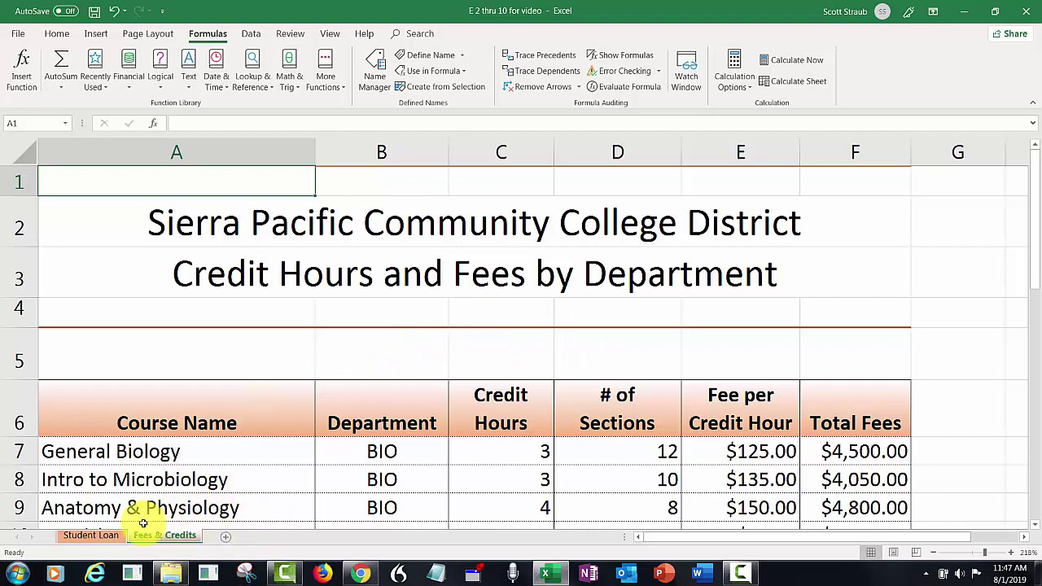
# Step: Add a new worksheet after Fees & Credits and name it Range Names
pyautogui.click(225, 536)
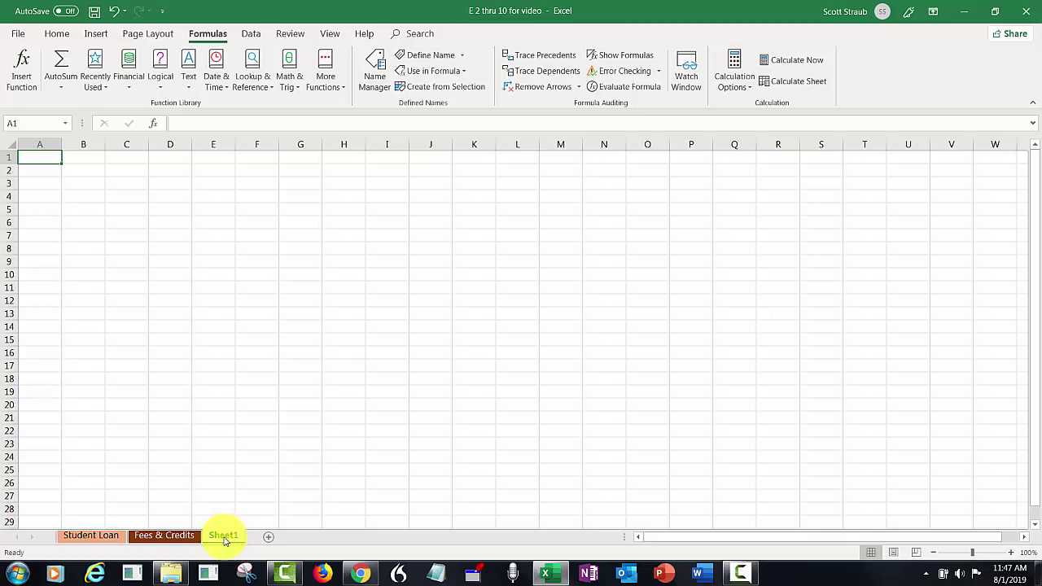
pyautogui.doubleClick(224, 535)
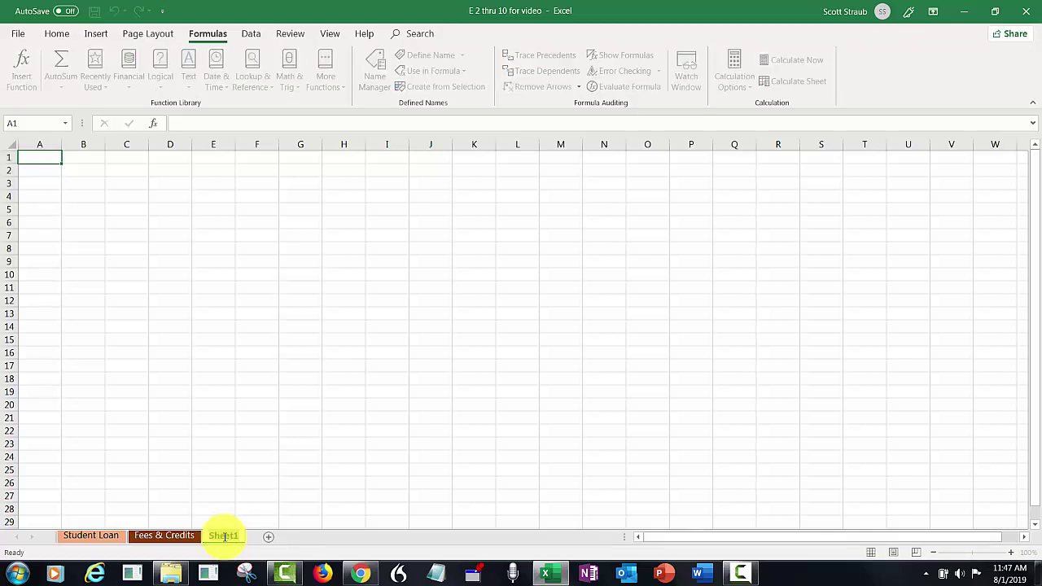
pyautogui.write('Range Names')
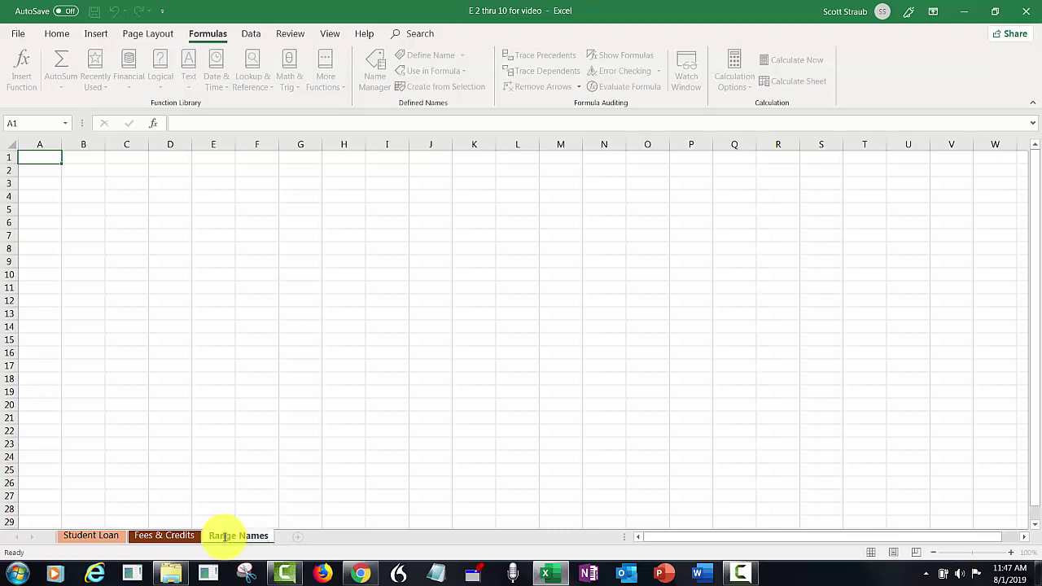
pyautogui.click(174, 370)
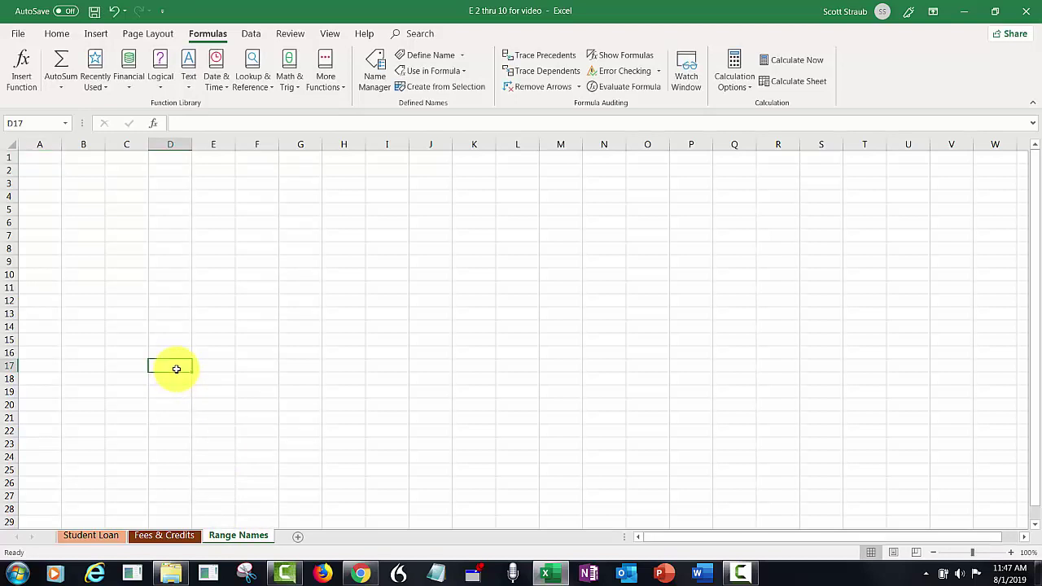
# Step: Paste the list of the workbook's defined names starting at cell A1 of Range Names, and autofit columns A and B
pyautogui.hotkey('ctrl', 'Home')
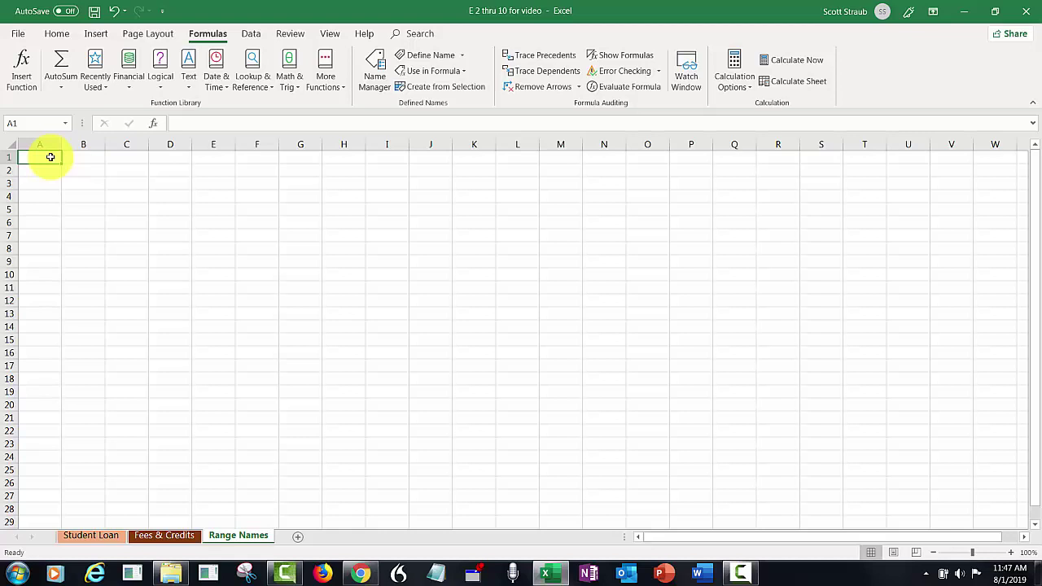
pyautogui.press('F3')
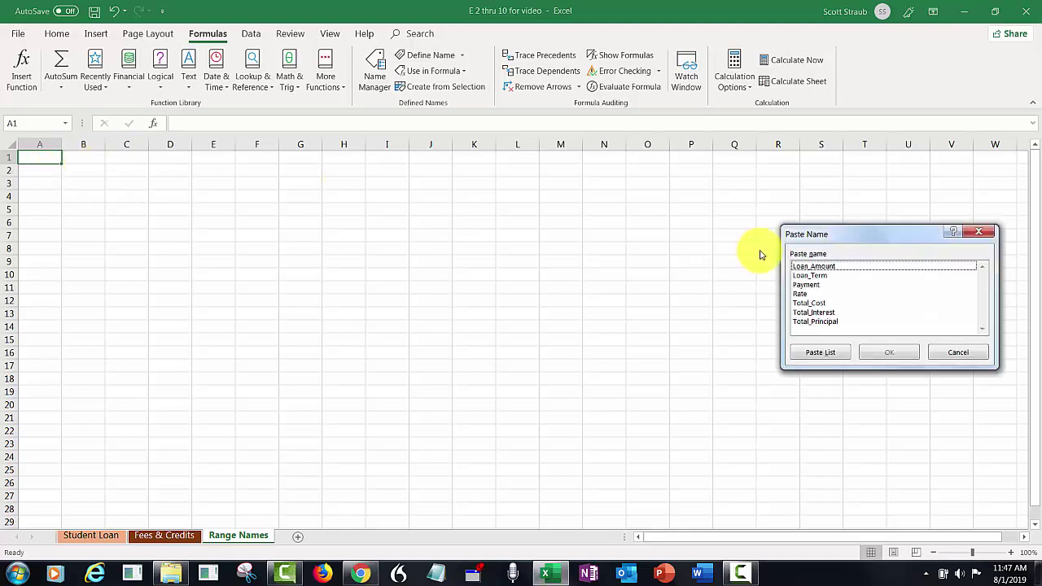
pyautogui.moveTo(804, 231); pyautogui.dragTo(276, 196)
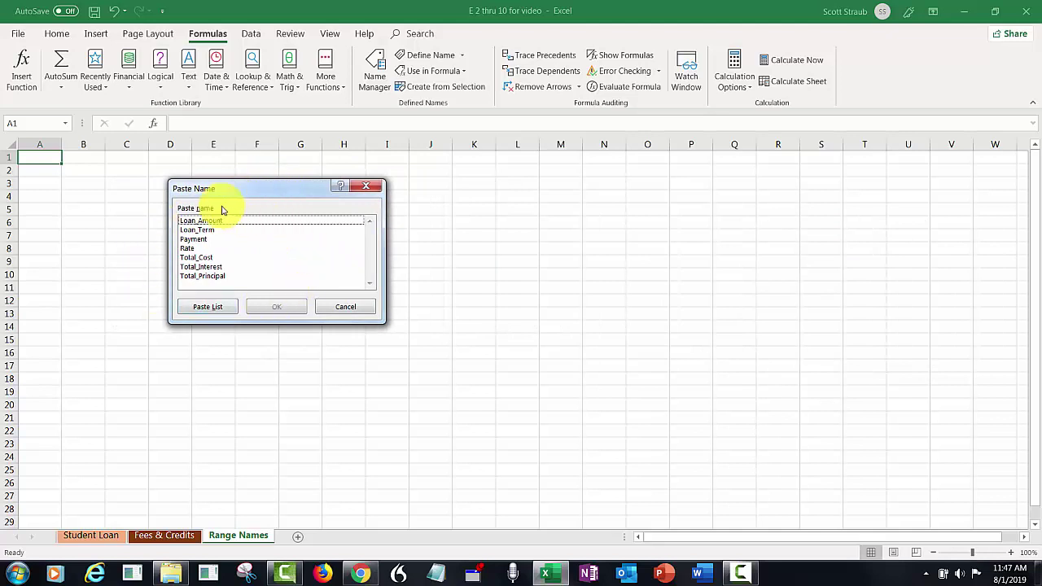
pyautogui.click(207, 306)
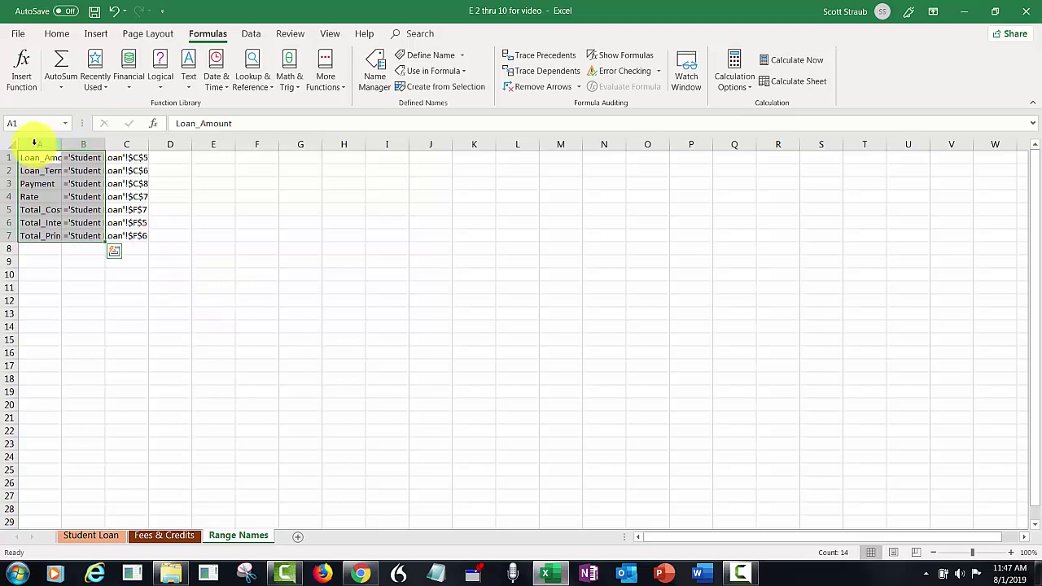
pyautogui.moveTo(34, 143); pyautogui.dragTo(72, 144)
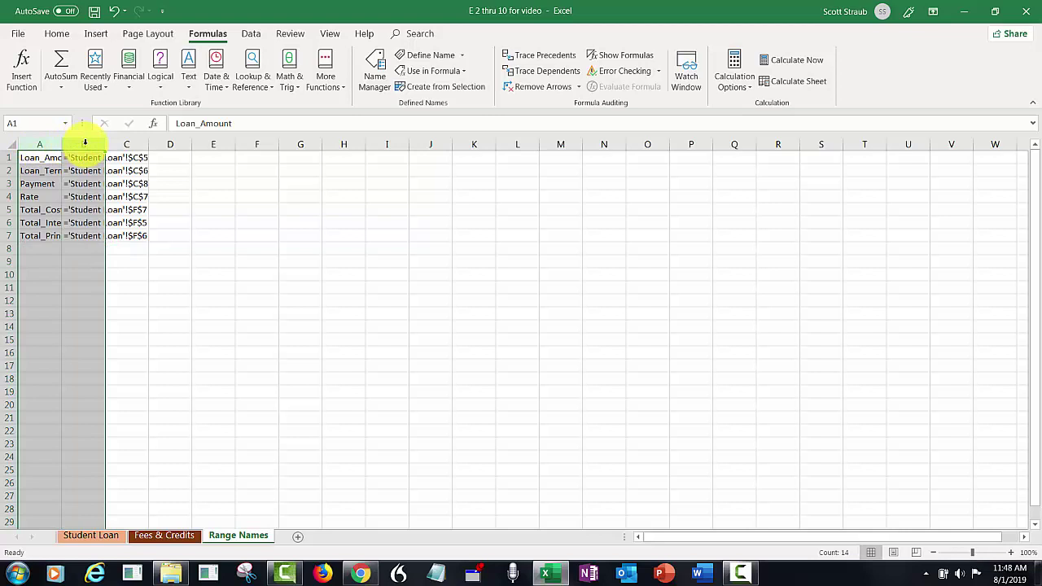
pyautogui.doubleClick(60, 143)
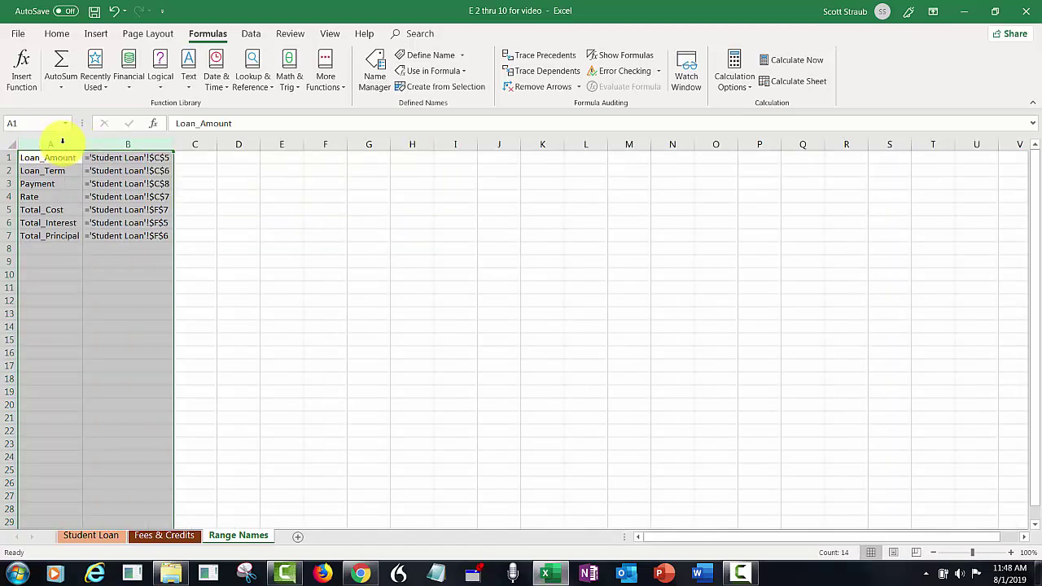